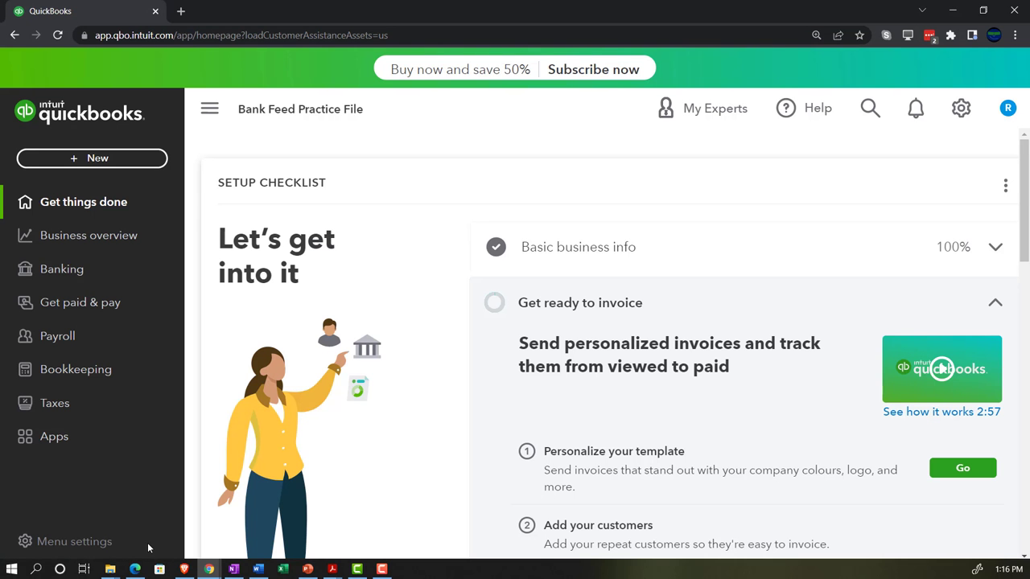
- Duplicate the QuickBooks browser tab twice
right_click(118, 12)
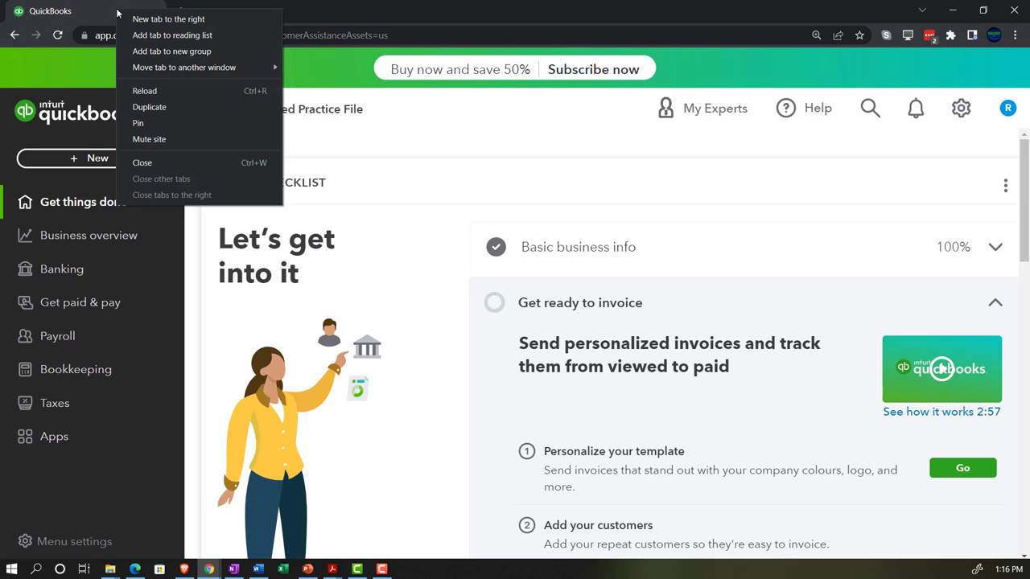
left_click(148, 108)
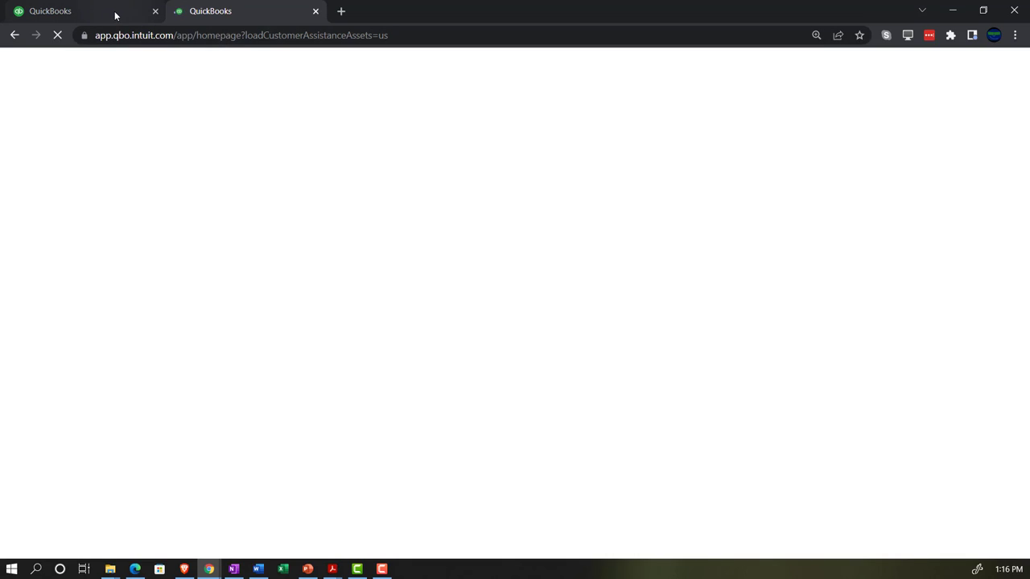
left_click(115, 14)
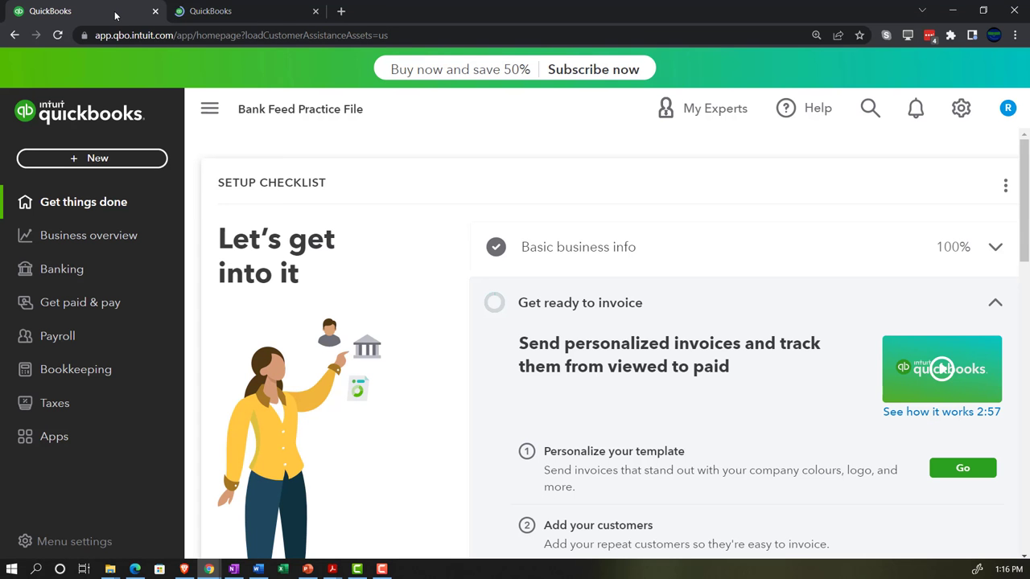
right_click(115, 14)
left_click(147, 109)
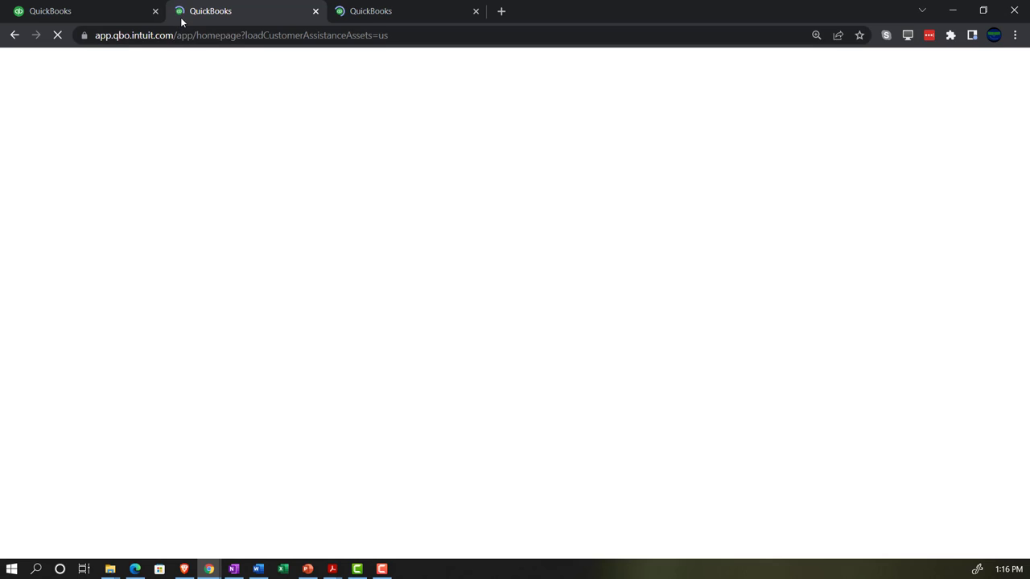
- Open the Balance Sheet report from Business overview > Reports and select its start date
left_click(136, 570)
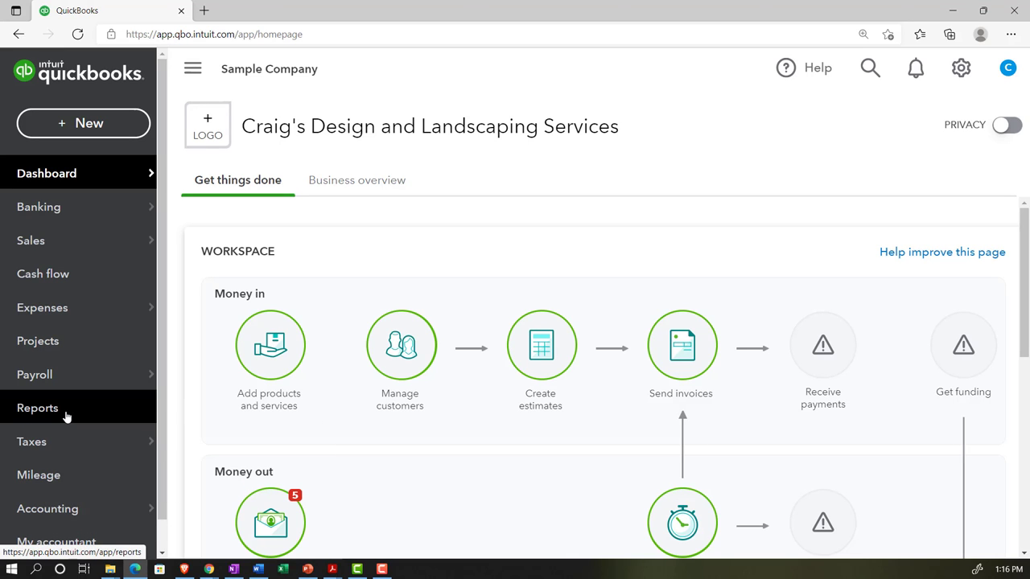
left_click(135, 570)
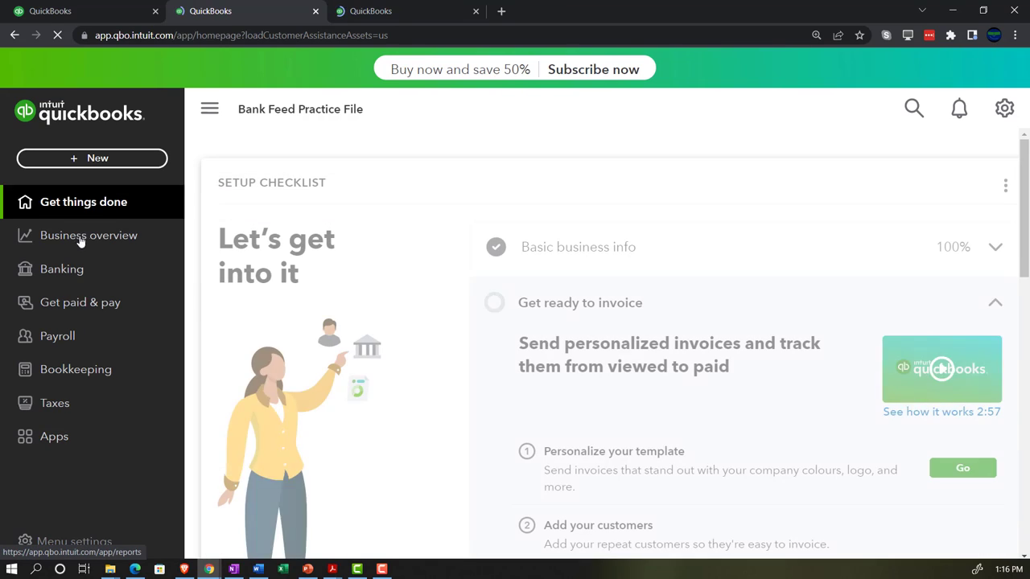
left_click(80, 242)
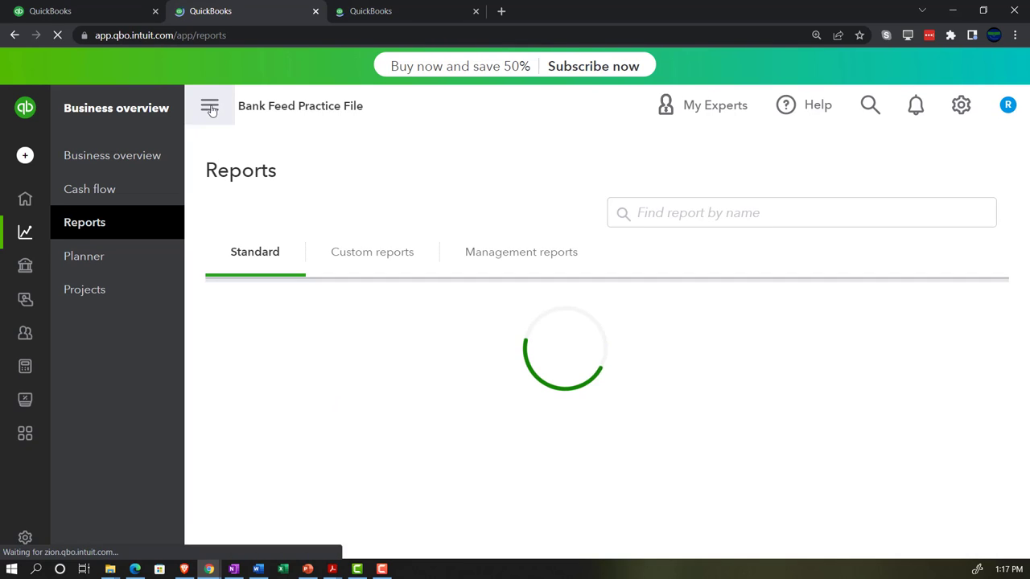
left_click(211, 110)
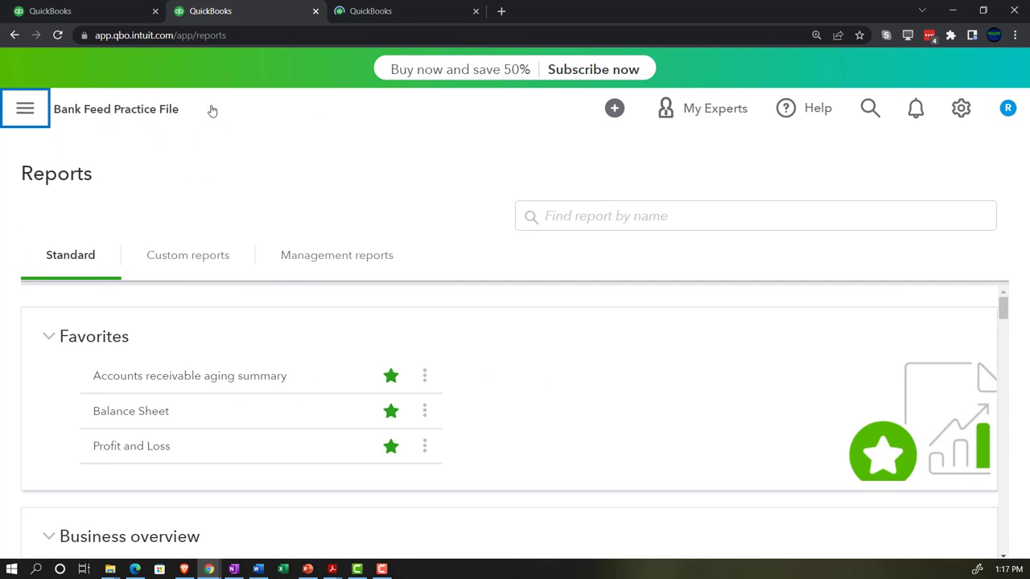
left_click(131, 417)
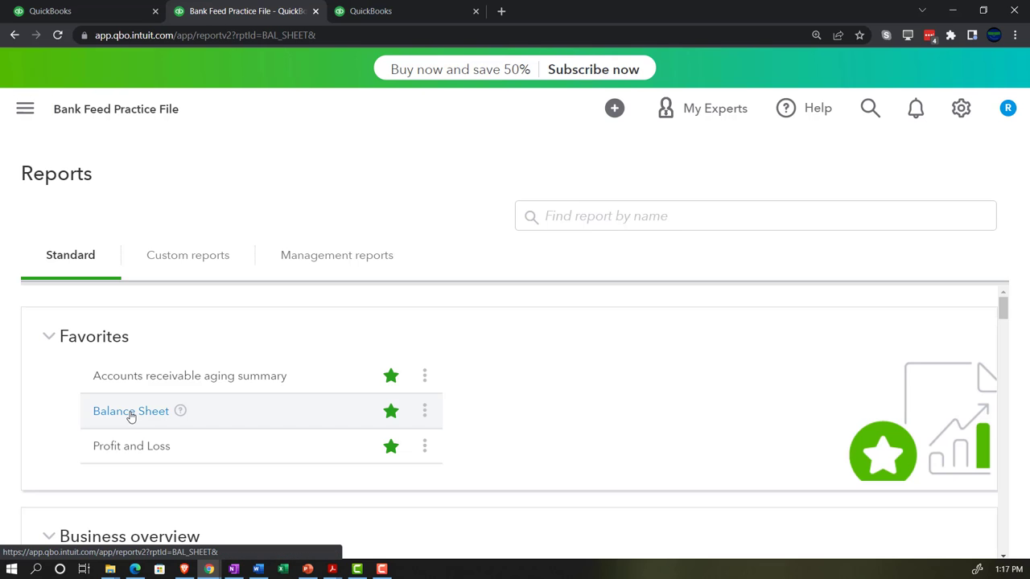
scroll(131, 417, "down", 3)
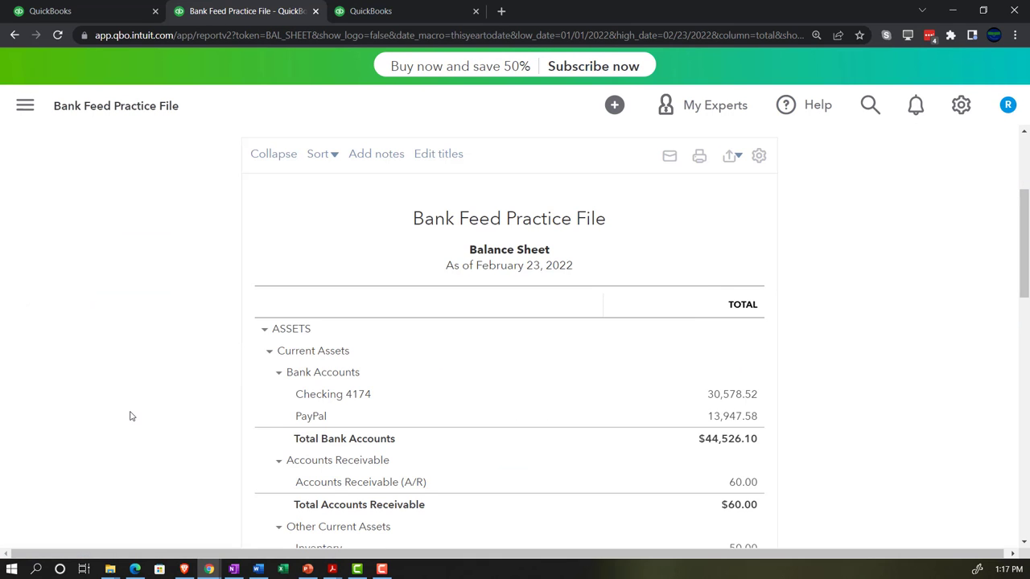
left_click(272, 234)
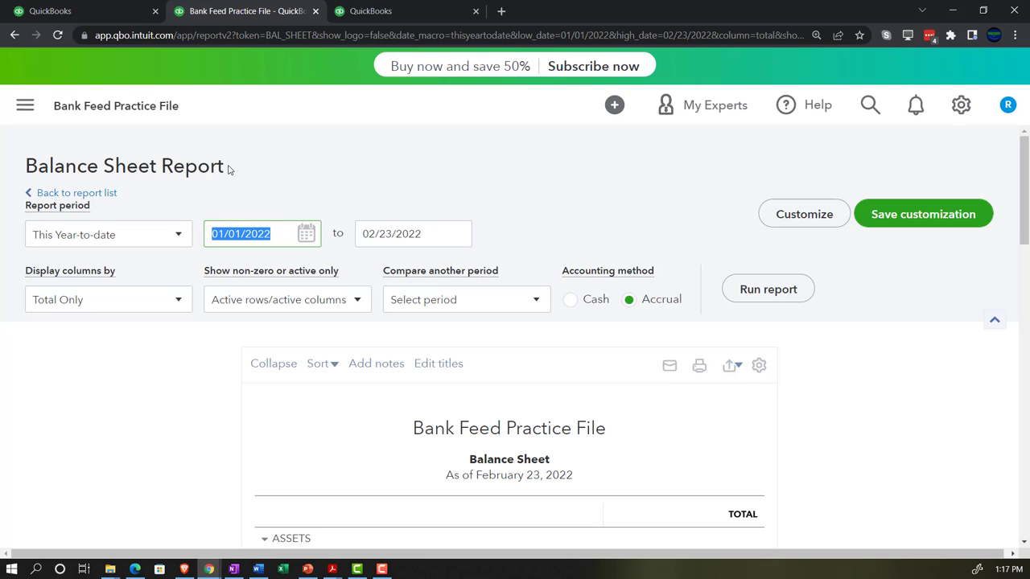
- Run the Balance Sheet for 09/01/2021–11/30/2021 with columns by Months, then zoom in
type("09012021")
key("Tab")
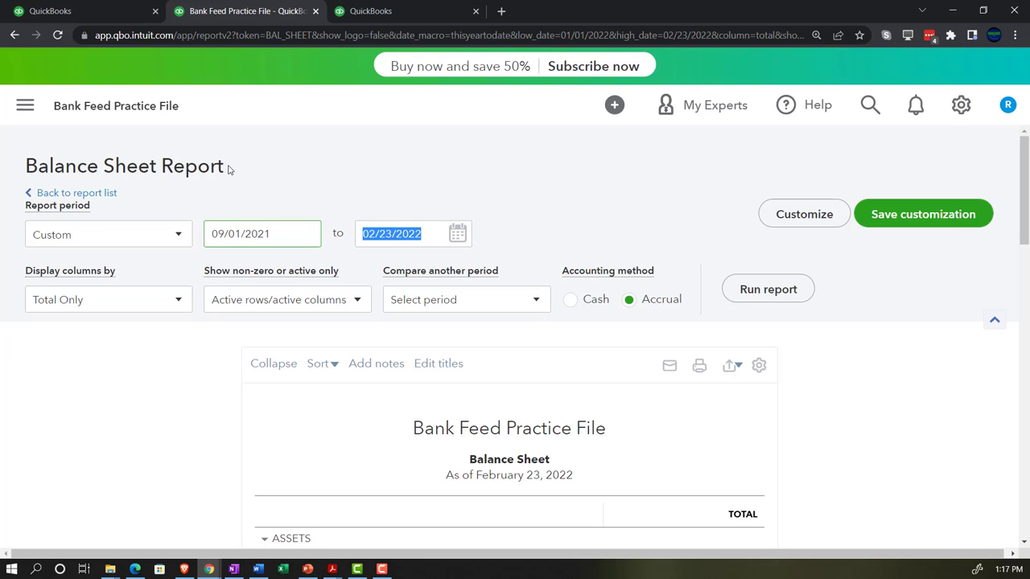
type("11302021")
key("Tab")
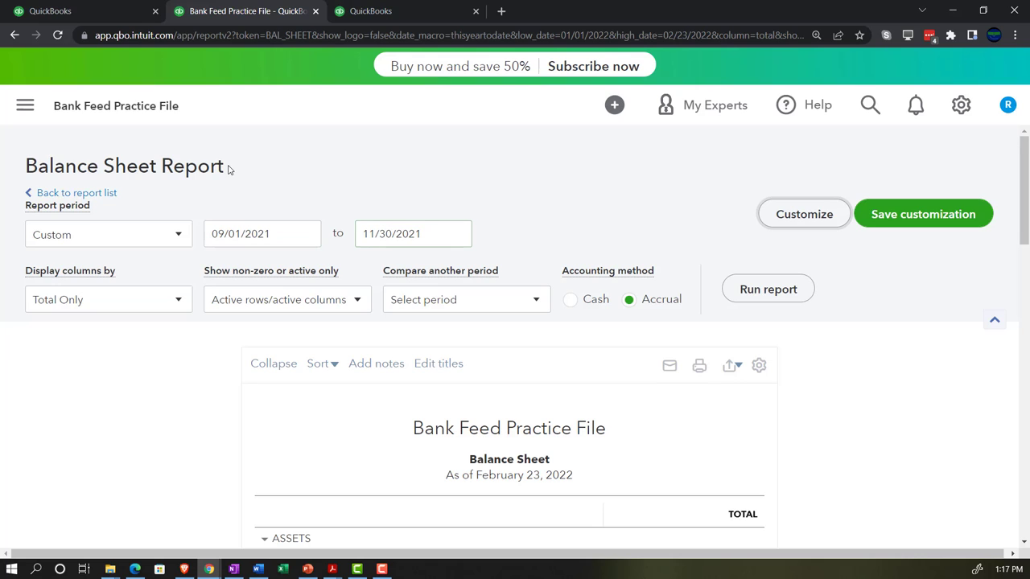
left_click(183, 306)
left_click(119, 406)
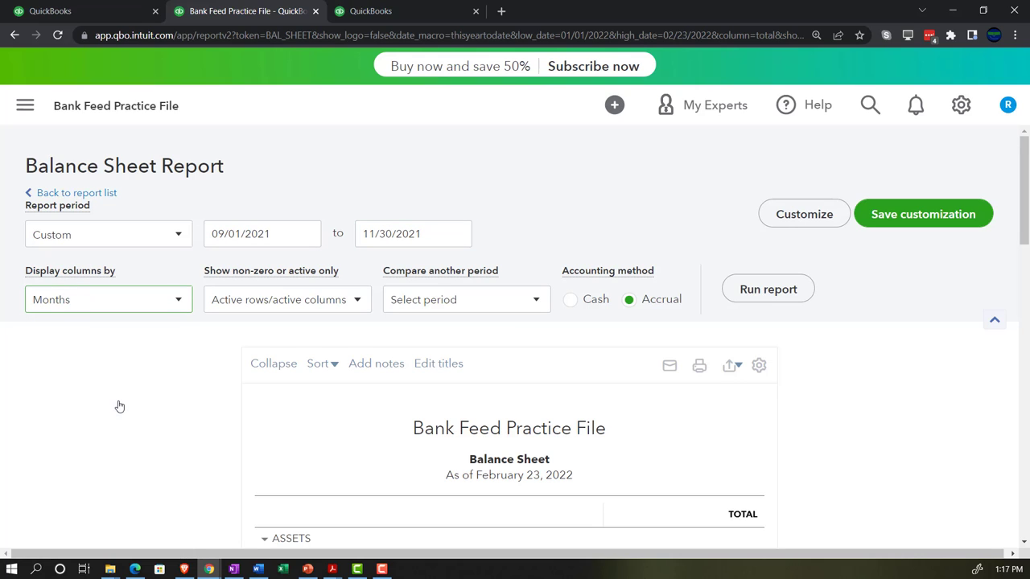
left_click(740, 286)
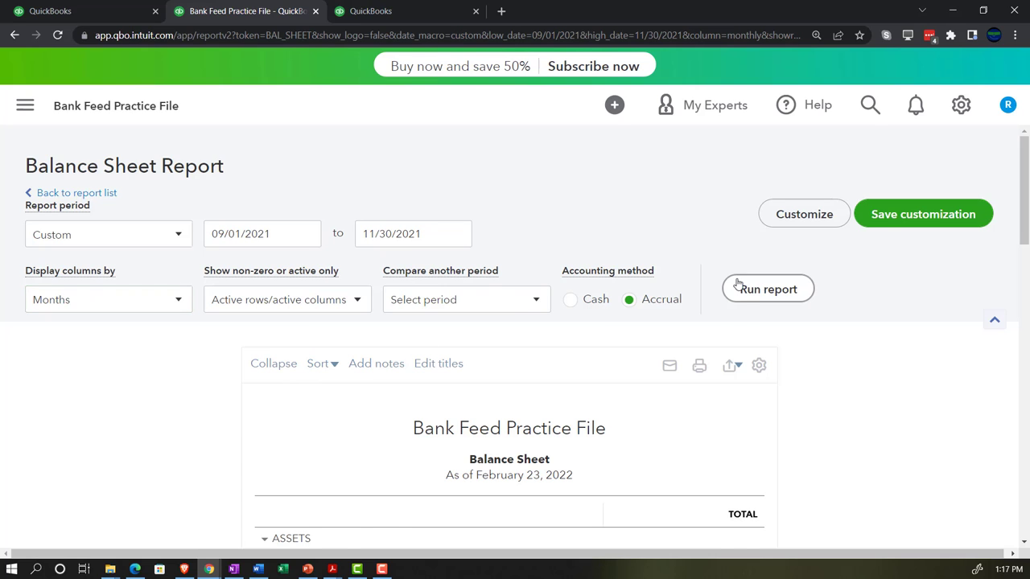
scroll(740, 289, "down", 3)
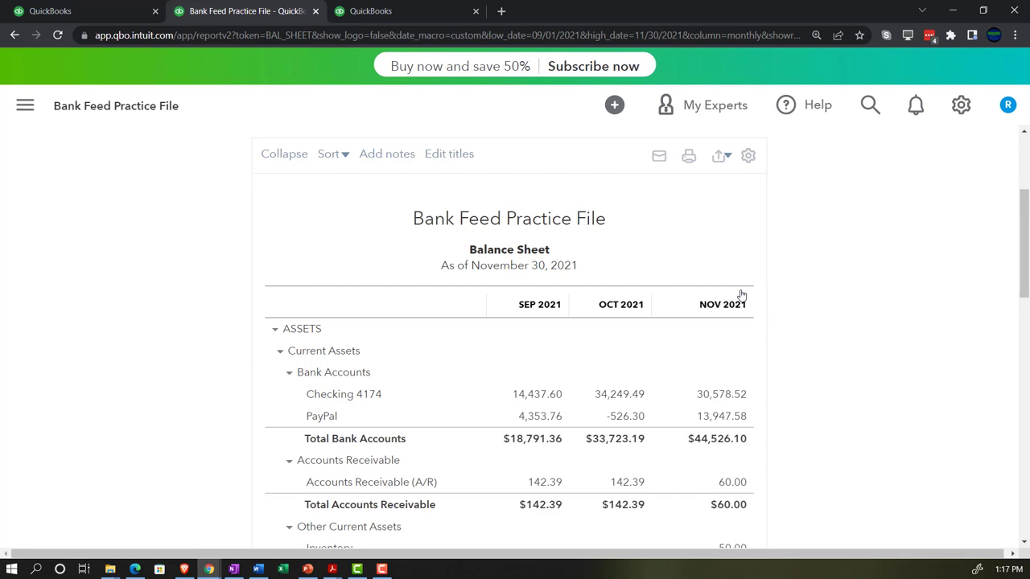
scroll(740, 295, "down", 1)
key("ctrl+plus")
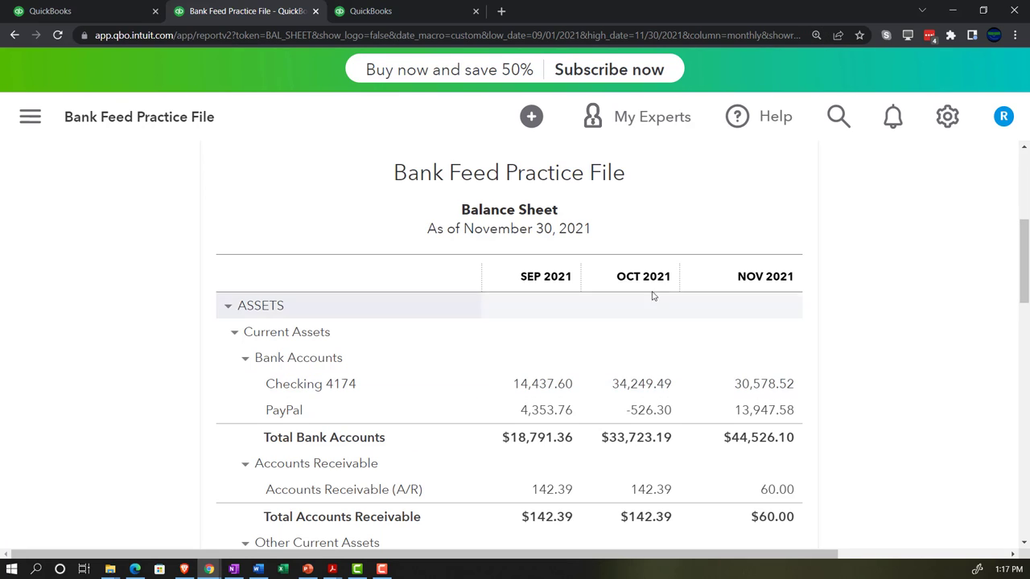
- In the third tab, open the Profit and Loss report from Business overview > Reports
left_click(398, 11)
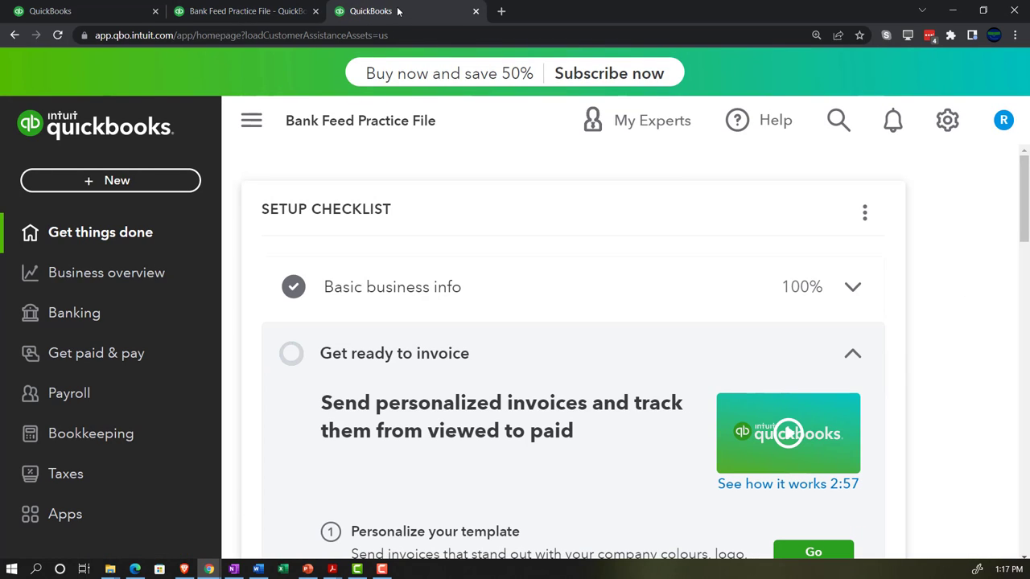
left_click(133, 277)
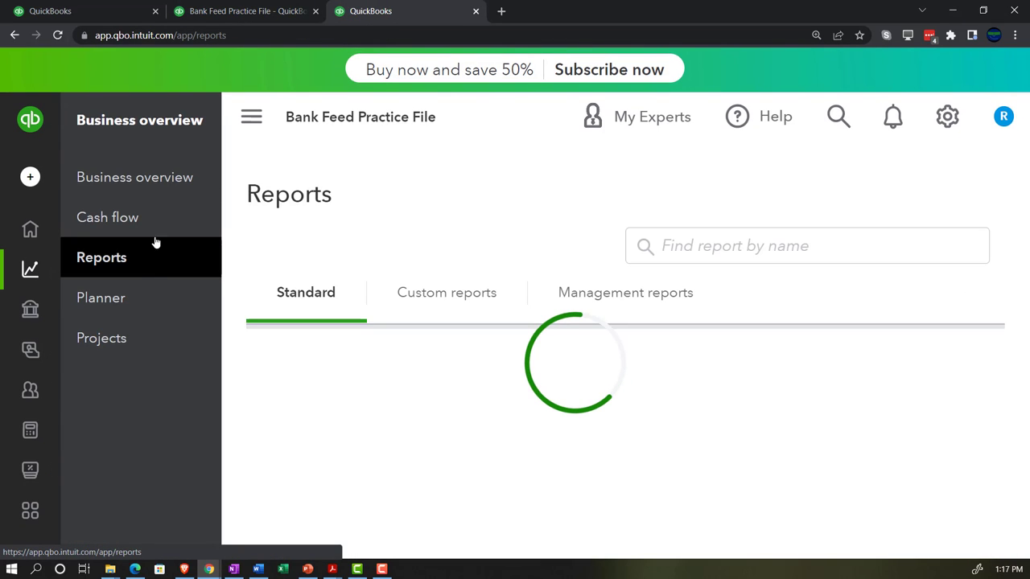
left_click(251, 118)
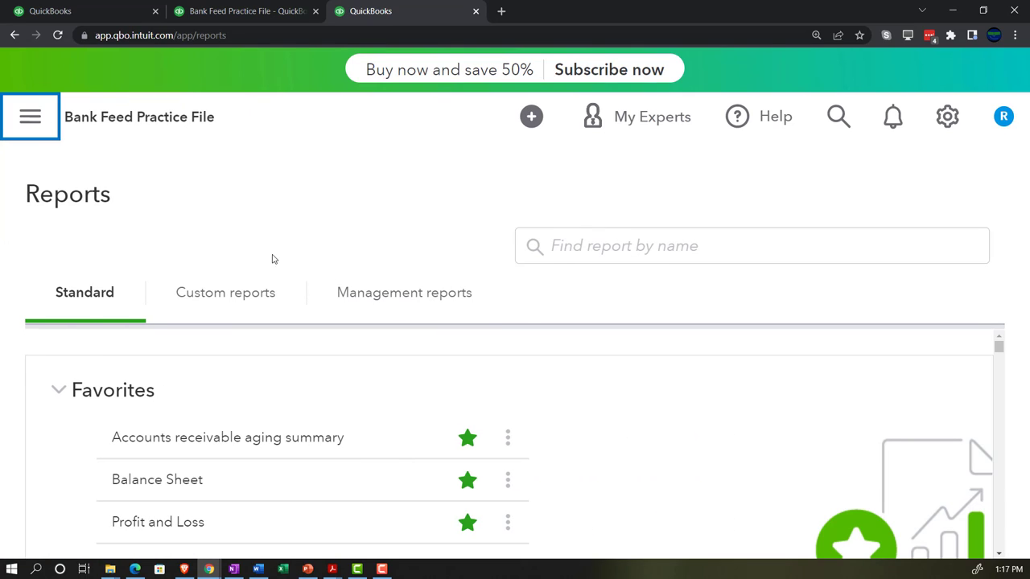
left_click(172, 523)
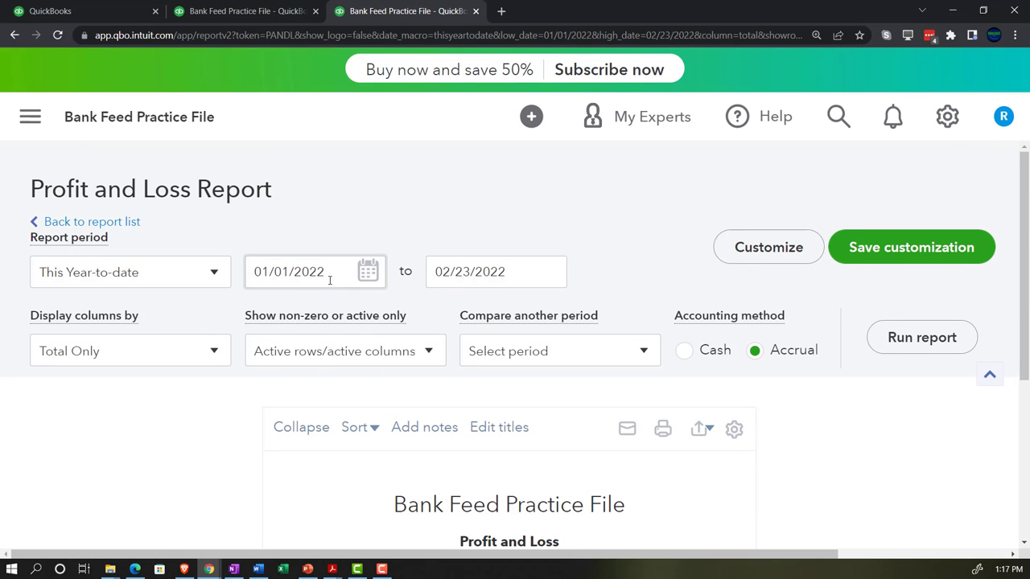
- Set the Profit and Loss dates to 09/01/2021 through 11/30/2021
left_click_drag(328, 274, 230, 239)
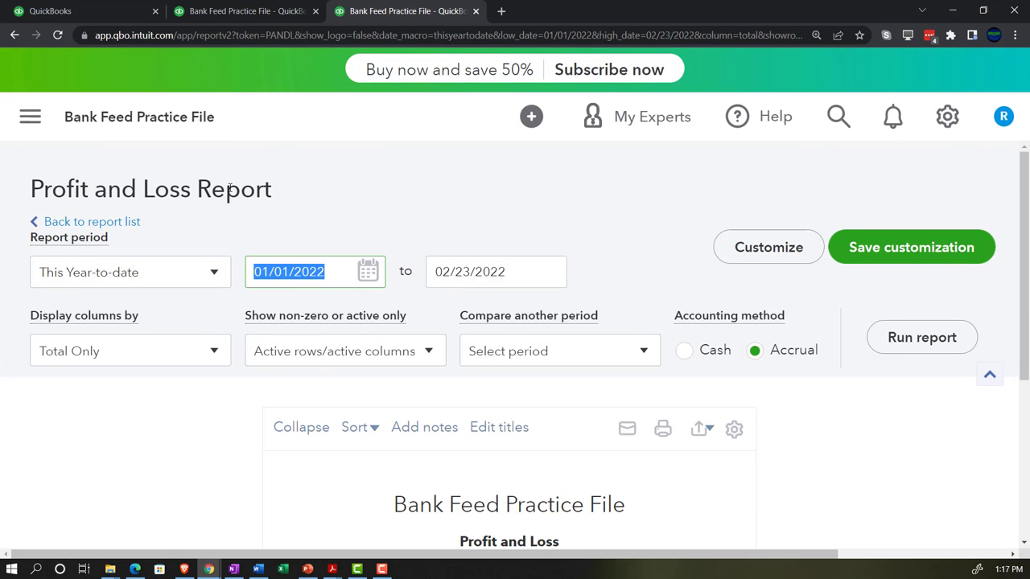
type("090122")
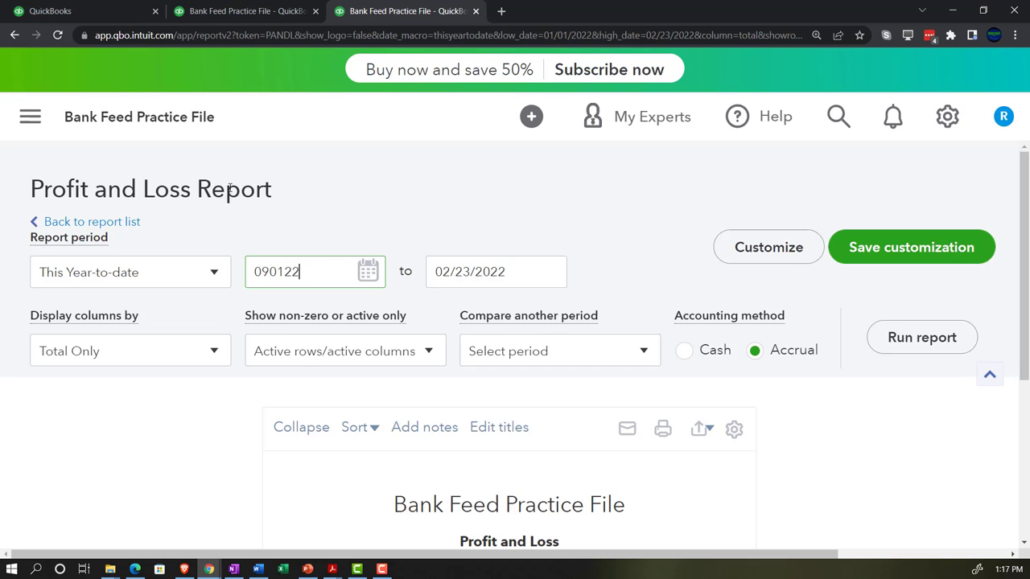
key("BackSpace")
type("1")
key("Tab")
type("1130")
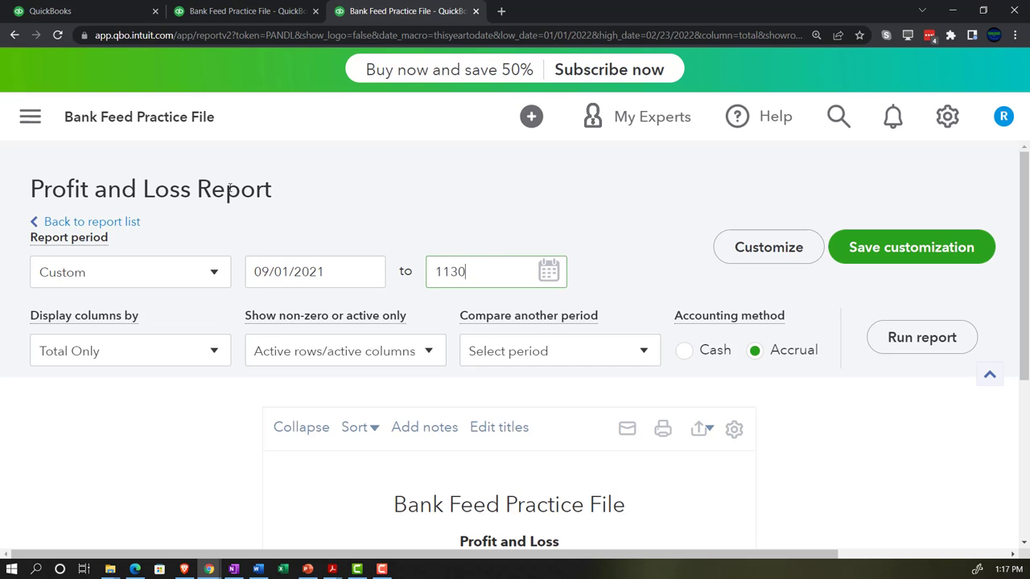
key("Tab")
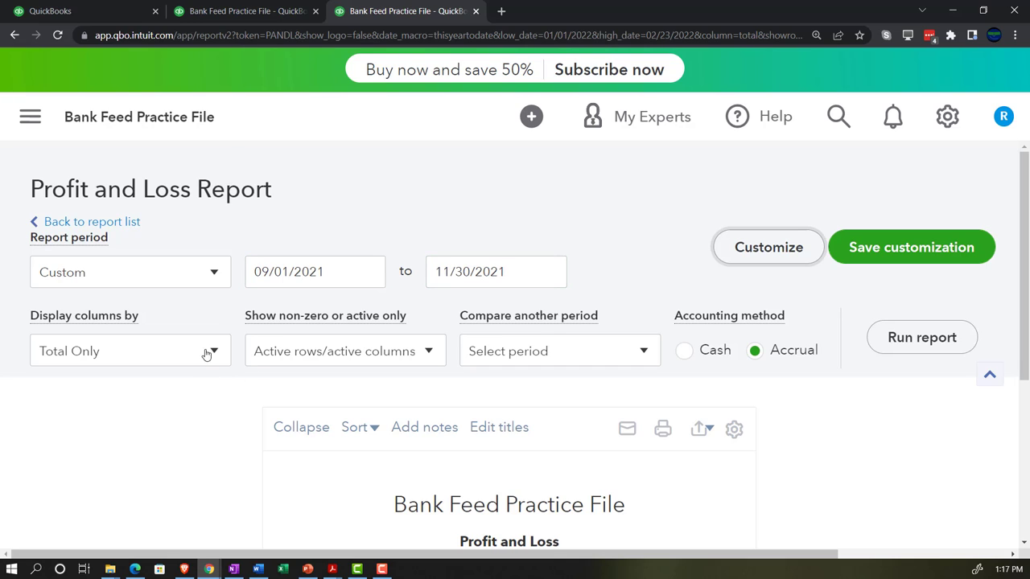
- Run the Profit and Loss by month, then switch back to the Balance Sheet tab
left_click(203, 351)
left_click(110, 162)
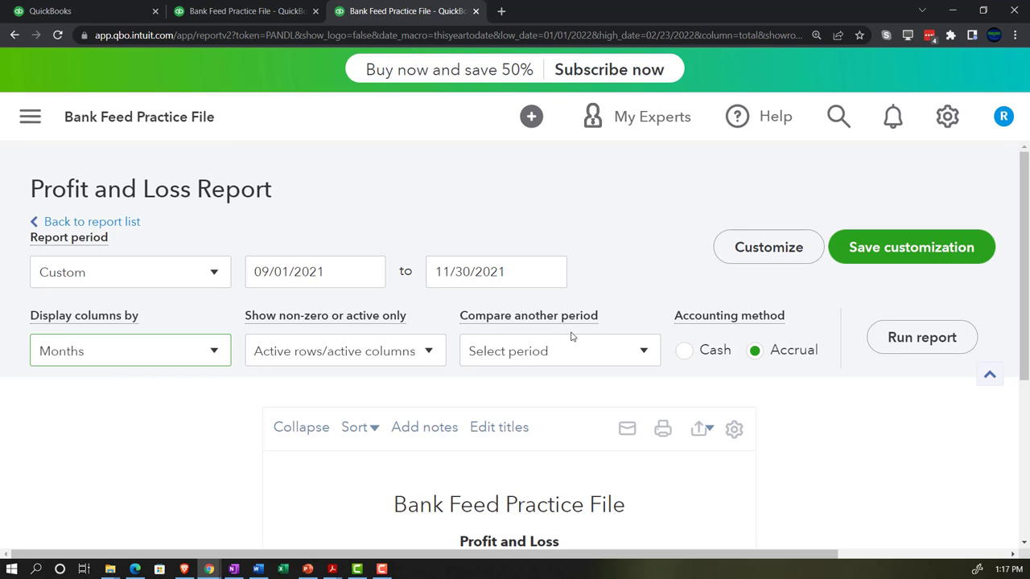
left_click(887, 343)
key("ctrl+plus")
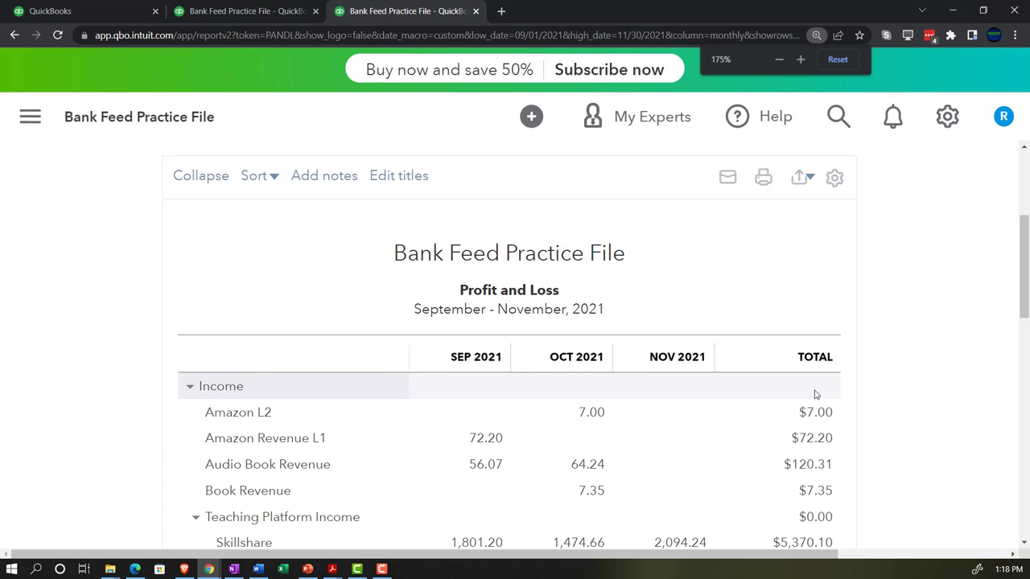
scroll(814, 394, "down", 5)
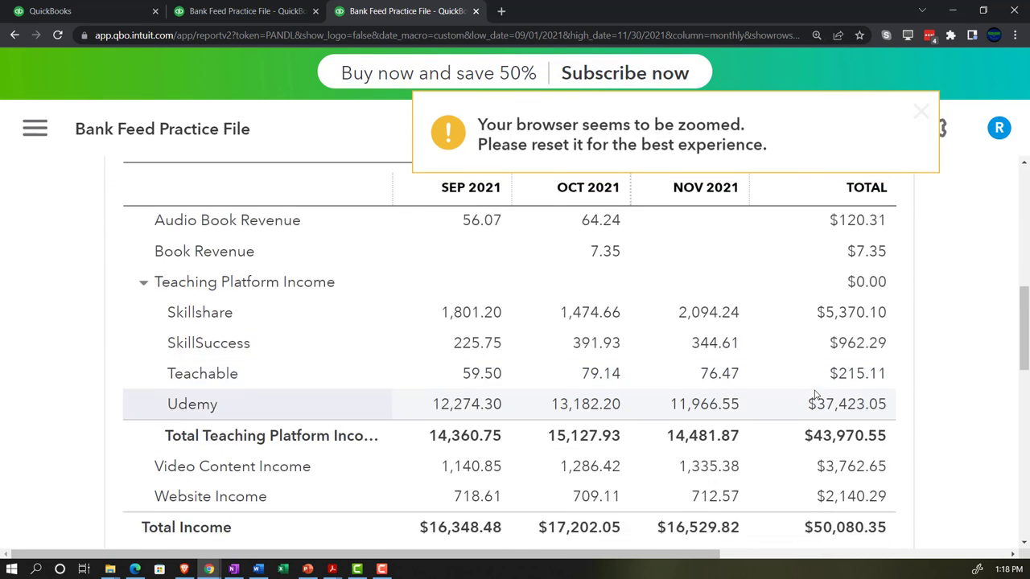
scroll(815, 394, "down", 2)
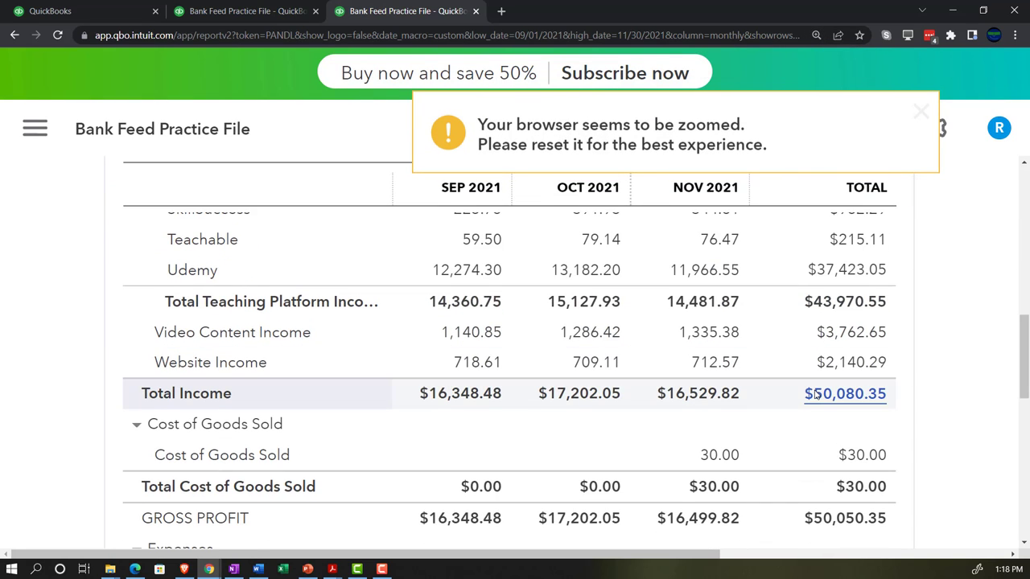
left_click(259, 10)
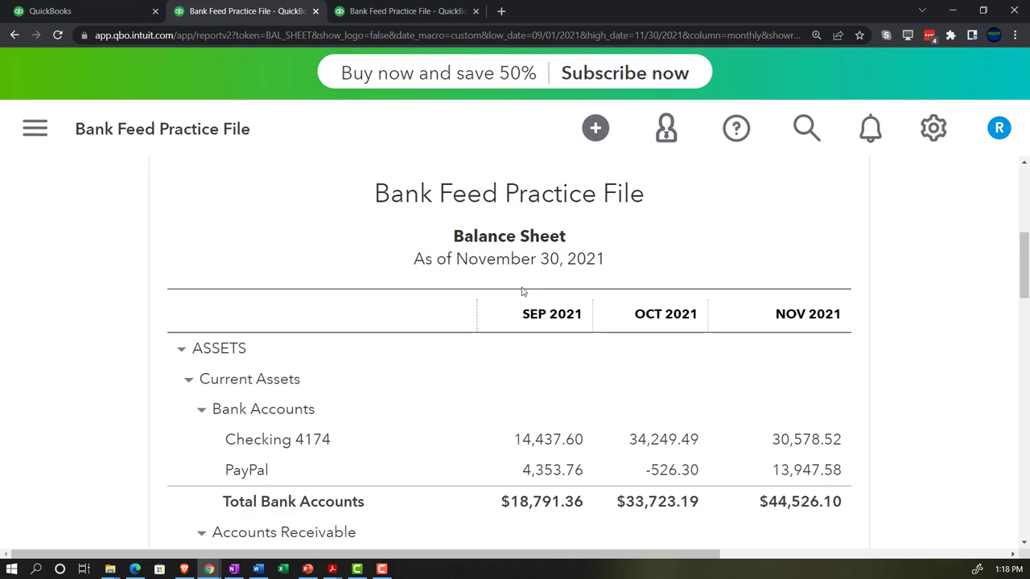
- Switch to the first tab's Bank Feed Practice File homepage and zoom out one step
left_click(112, 16)
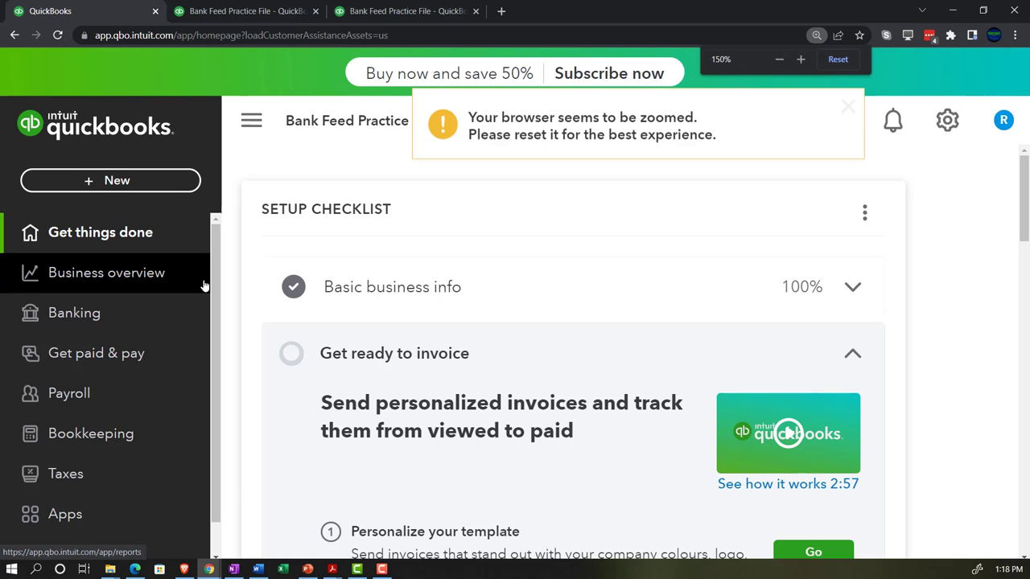
key("ctrl+minus")
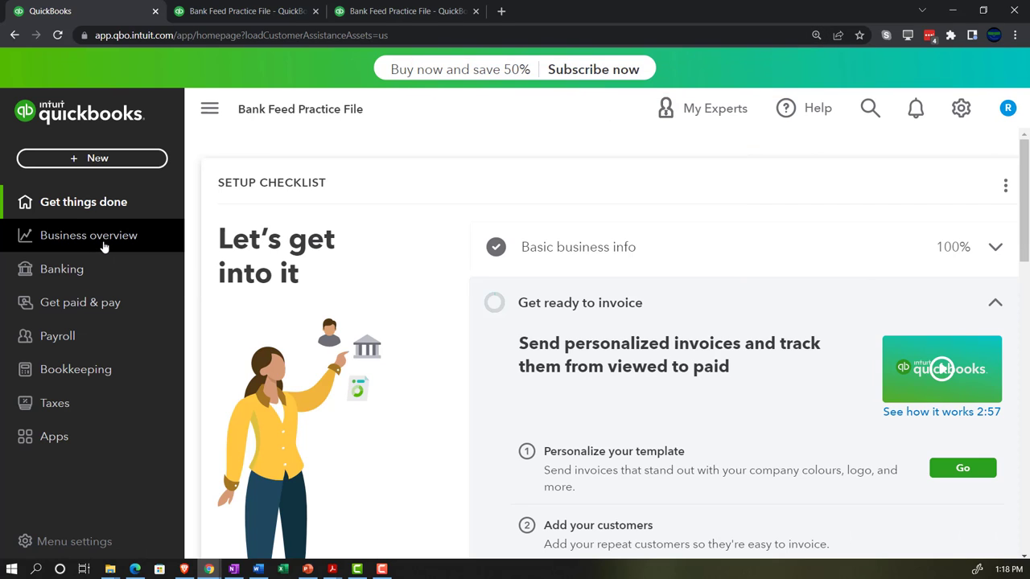
- Open Bookkeeping > Transactions to view the Checking 4174 and PayPal bank accounts
left_click(69, 369)
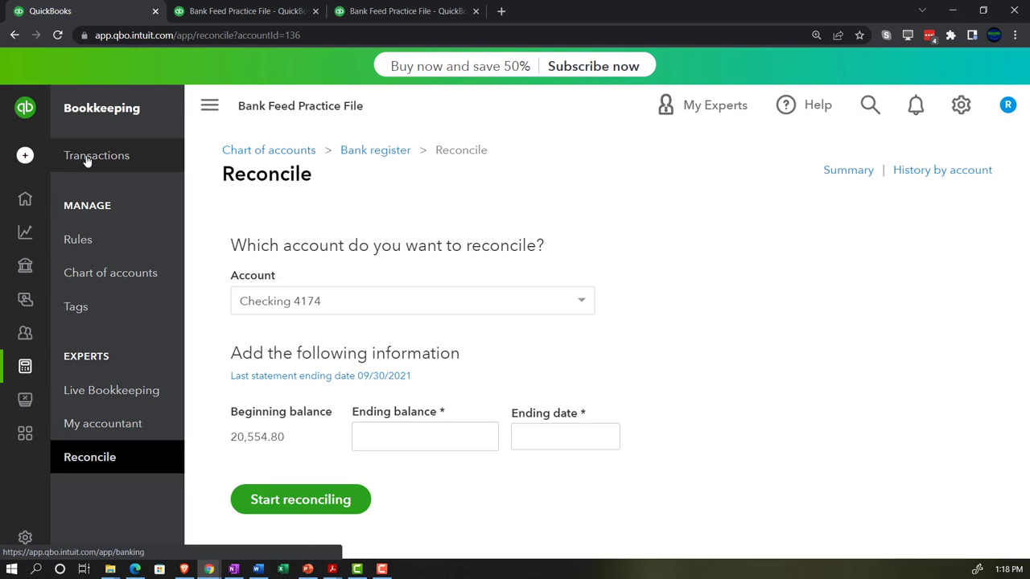
left_click(87, 158)
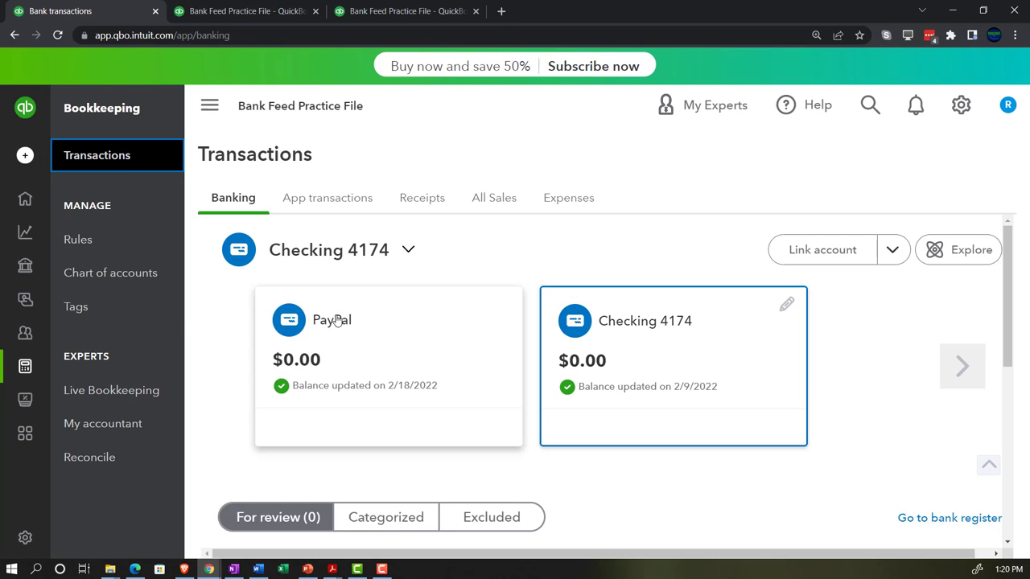
- Open Bookkeeping > Reconcile for Checking 4174, comparing with the sample company's Reconcile page in Edge
mouse_move(38, 233)
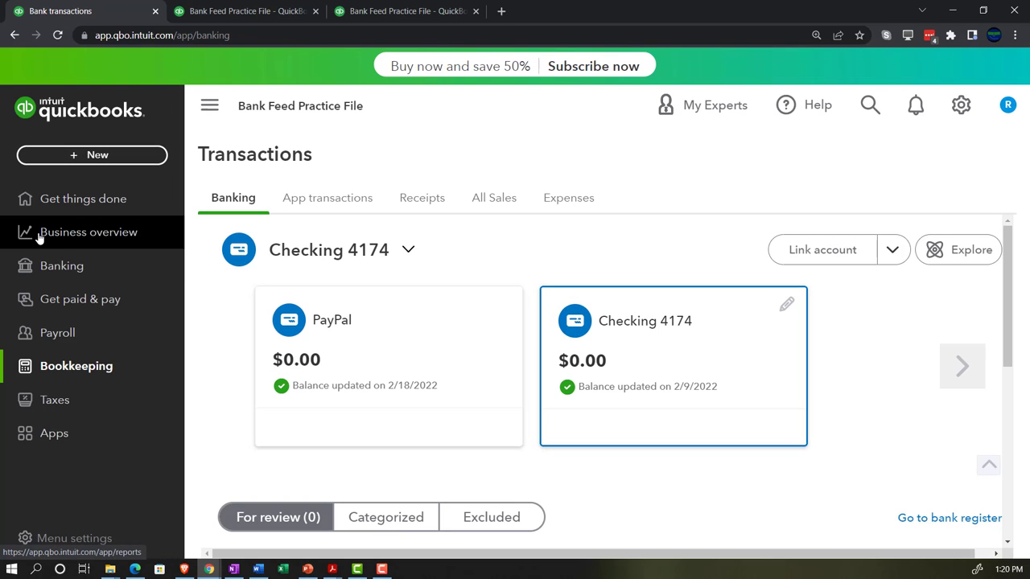
left_click(62, 368)
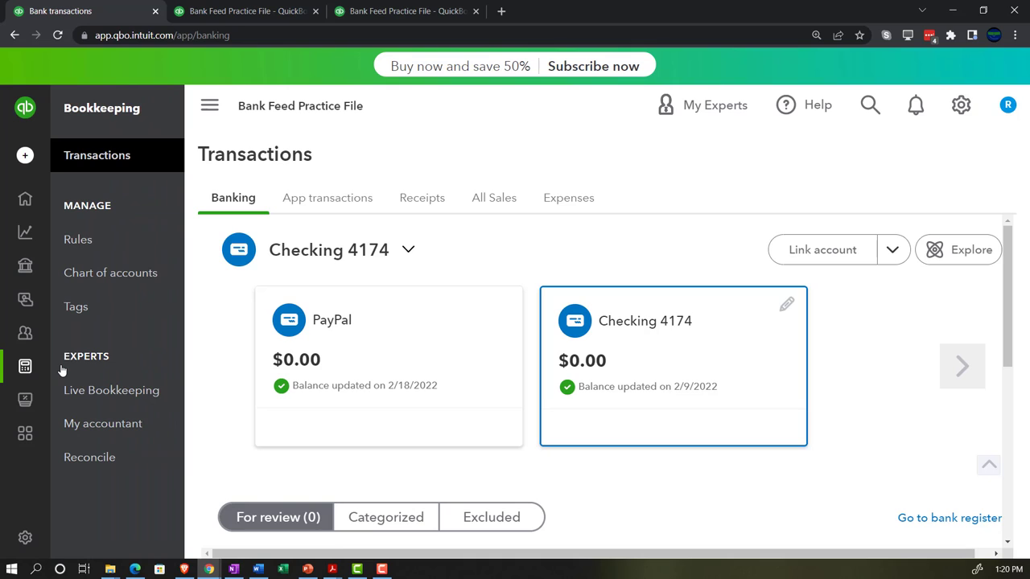
left_click(84, 471)
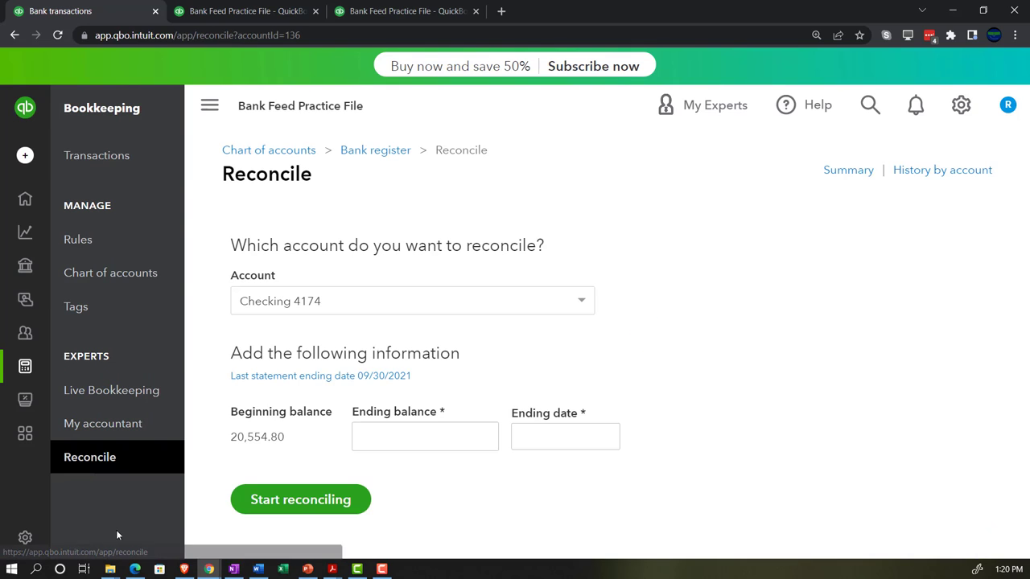
left_click(136, 571)
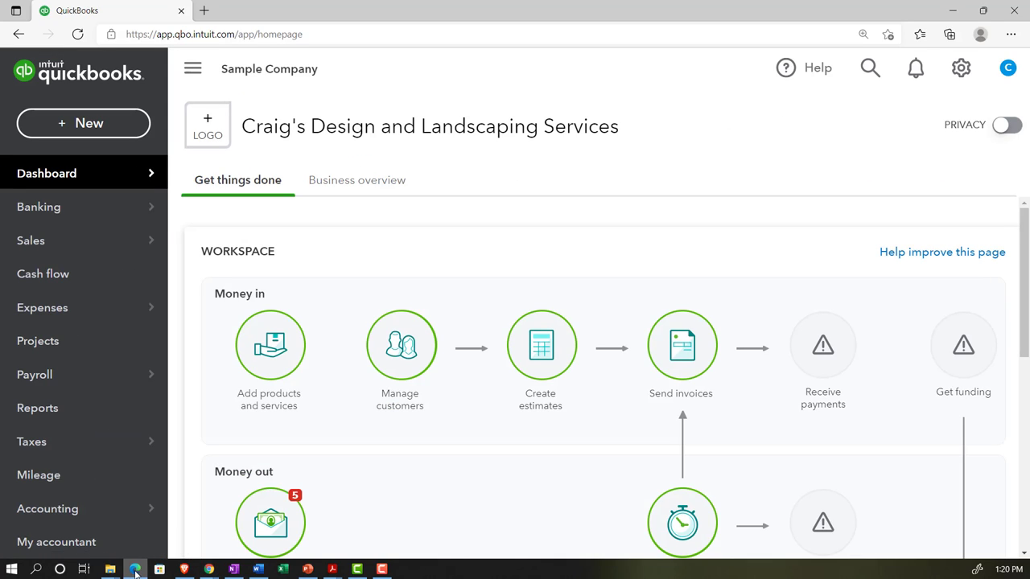
scroll(113, 448, "down", 1)
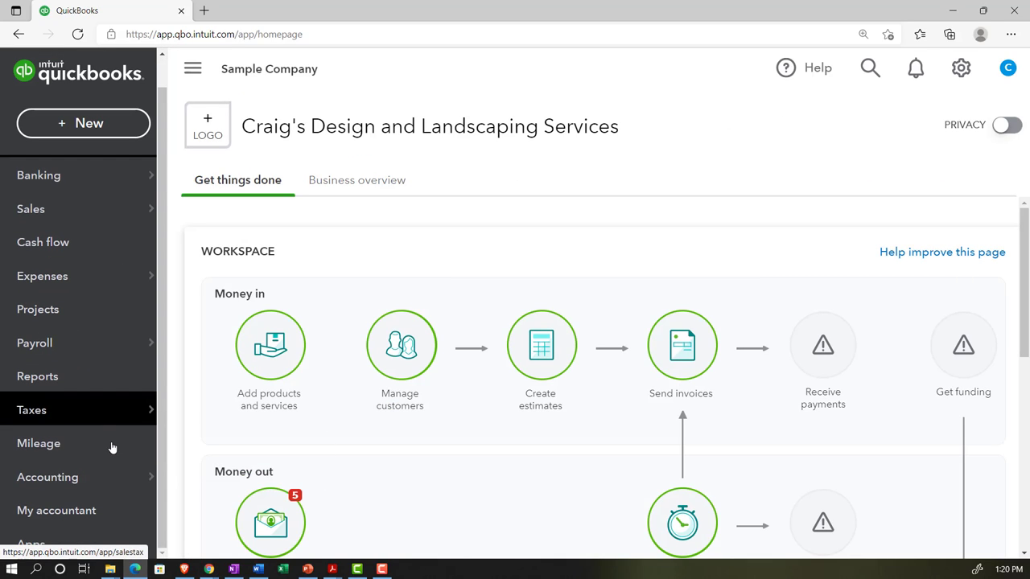
left_click(79, 488)
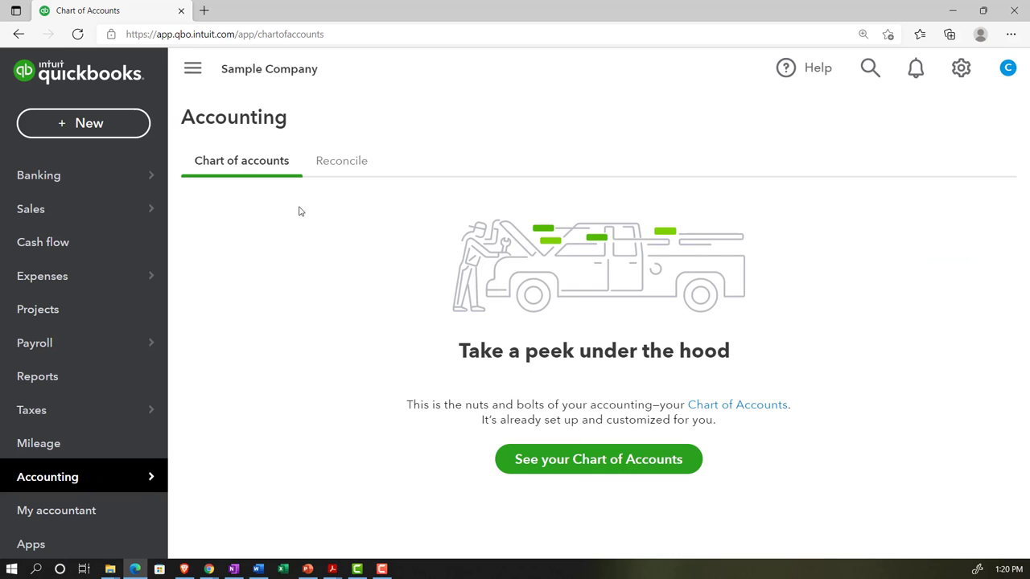
left_click(323, 166)
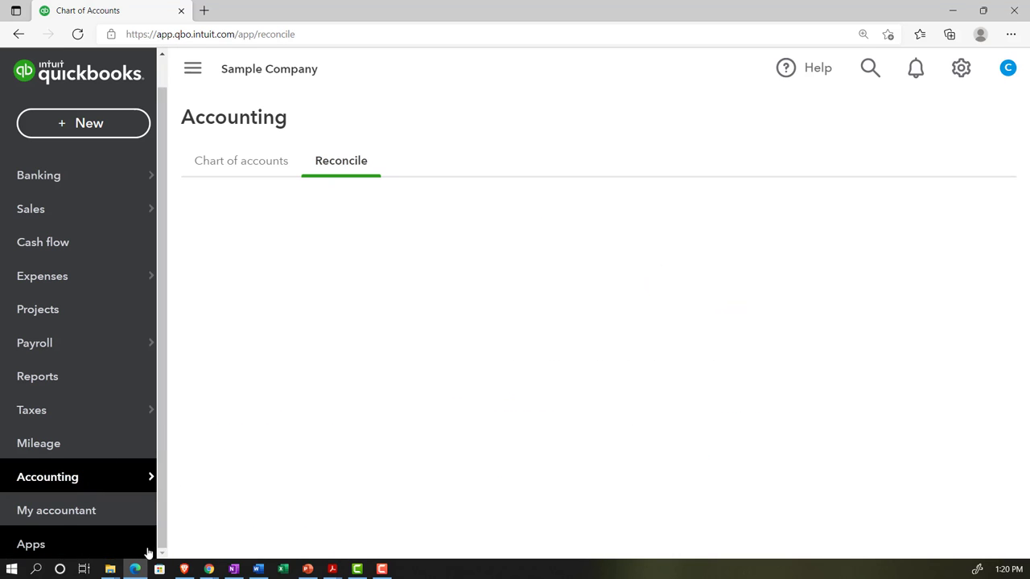
left_click(137, 569)
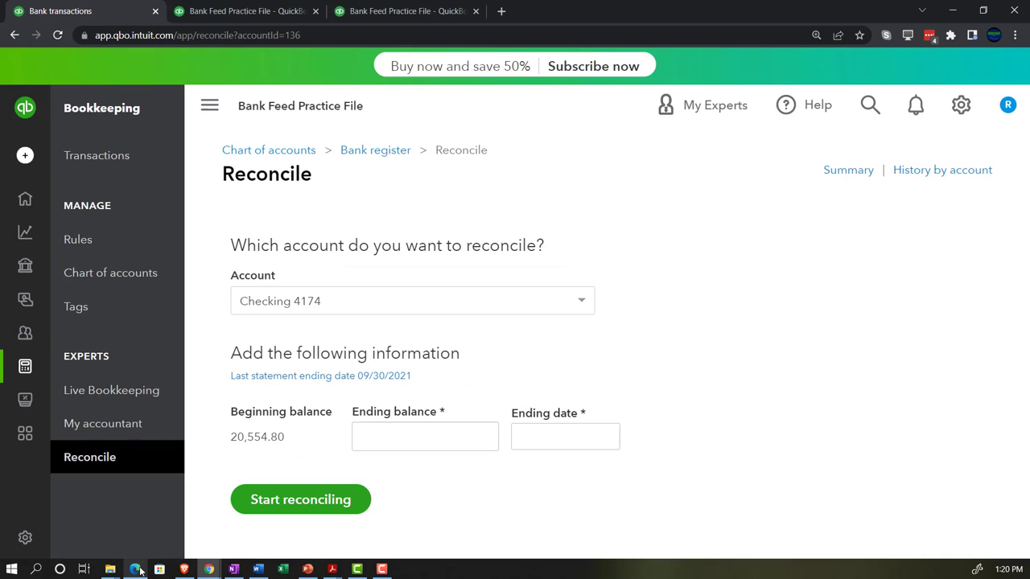
- Collapse the sidebar and view the Checking 4174 reconciliation history by account
left_click(209, 105)
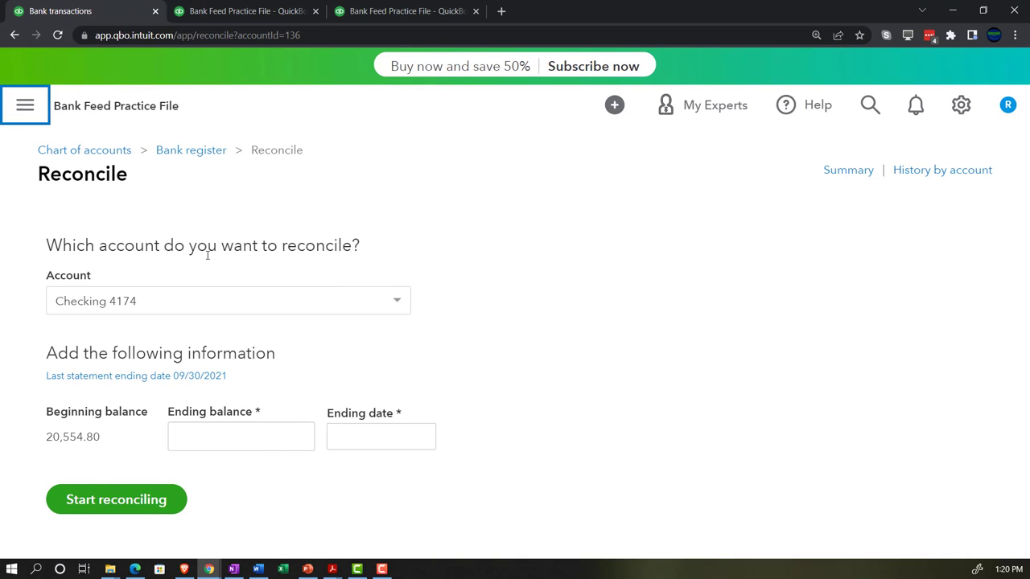
left_click(904, 176)
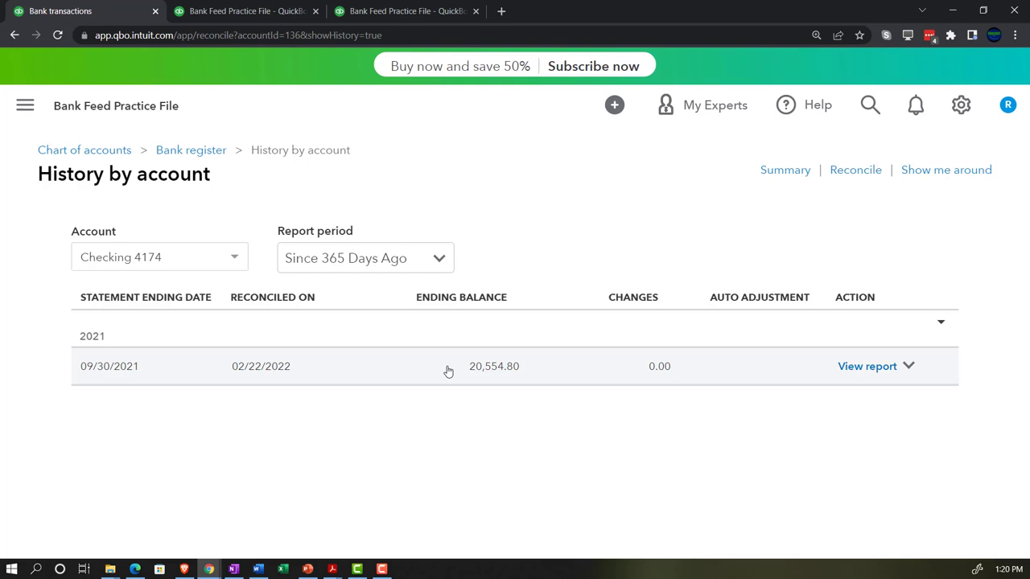
- Open the 09/30/2021 Checking 4174 reconciliation report and enlarge it
left_click(866, 367)
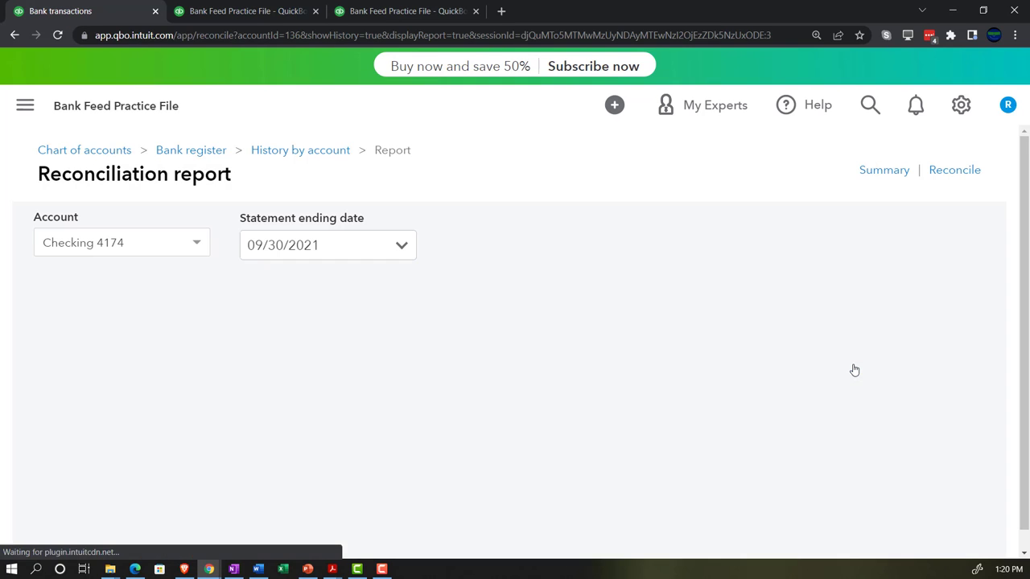
scroll(752, 417, "down", 1)
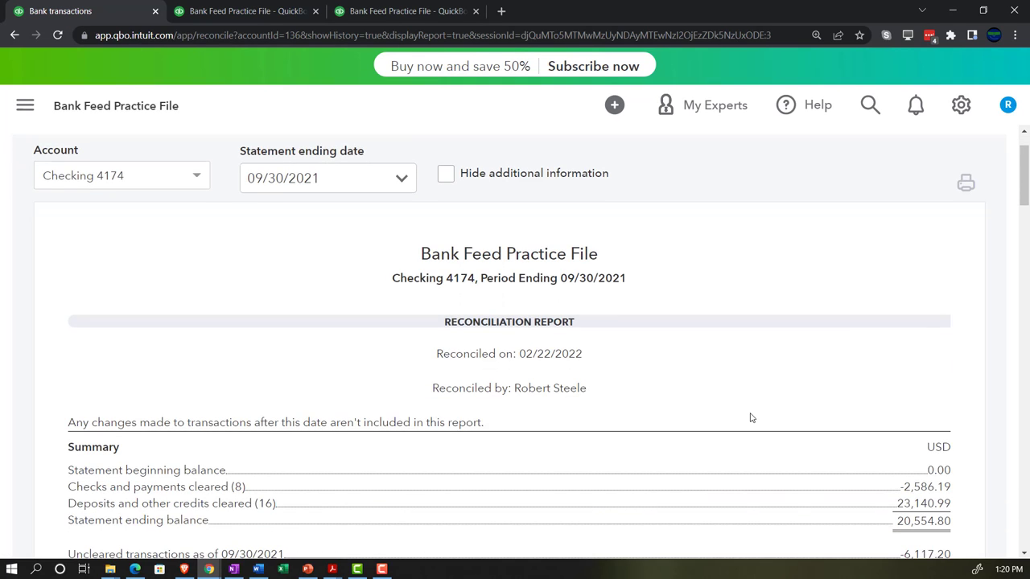
key("ctrl+plus")
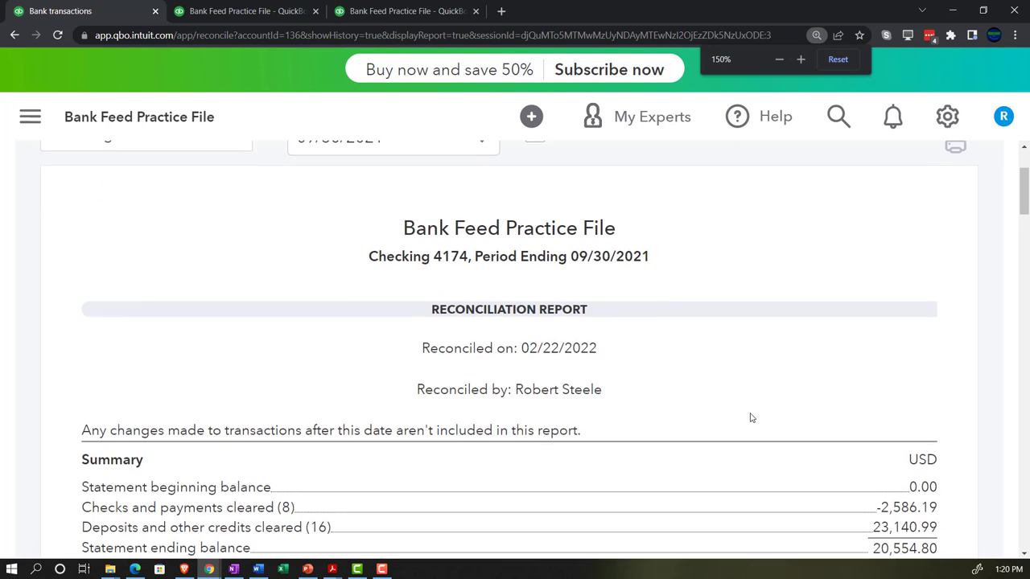
scroll(751, 418, "down", 2)
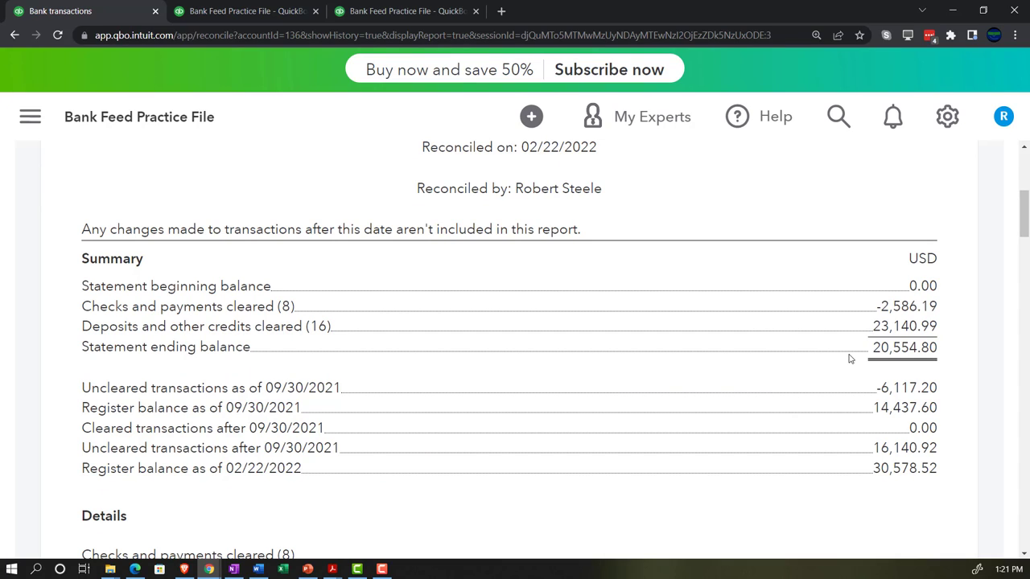
- Check the report against Bank Stmt Sep.pdf and the Balance Sheet's September checking figure
left_click(333, 569)
left_click(294, 542)
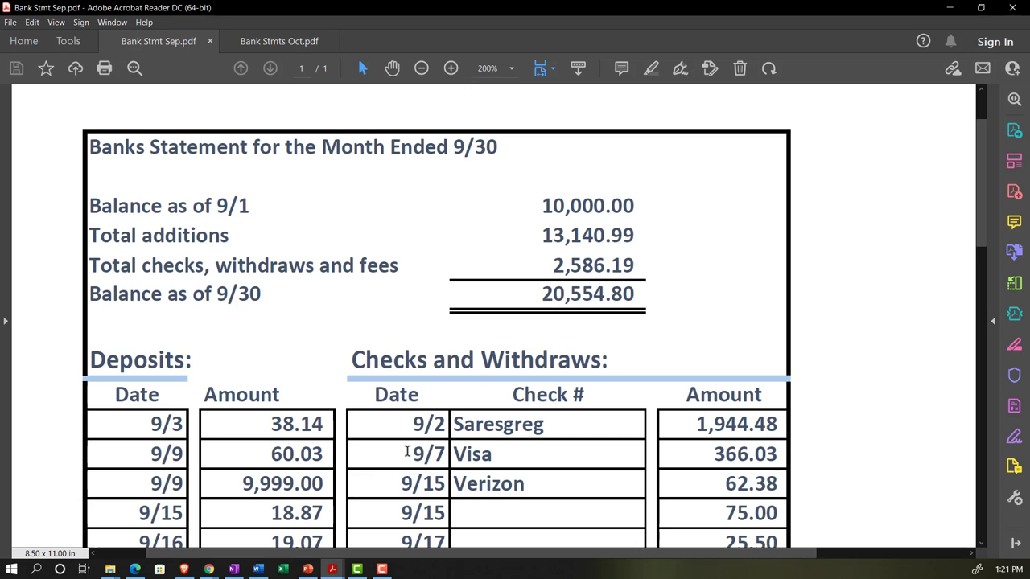
left_click(207, 569)
left_click(153, 510)
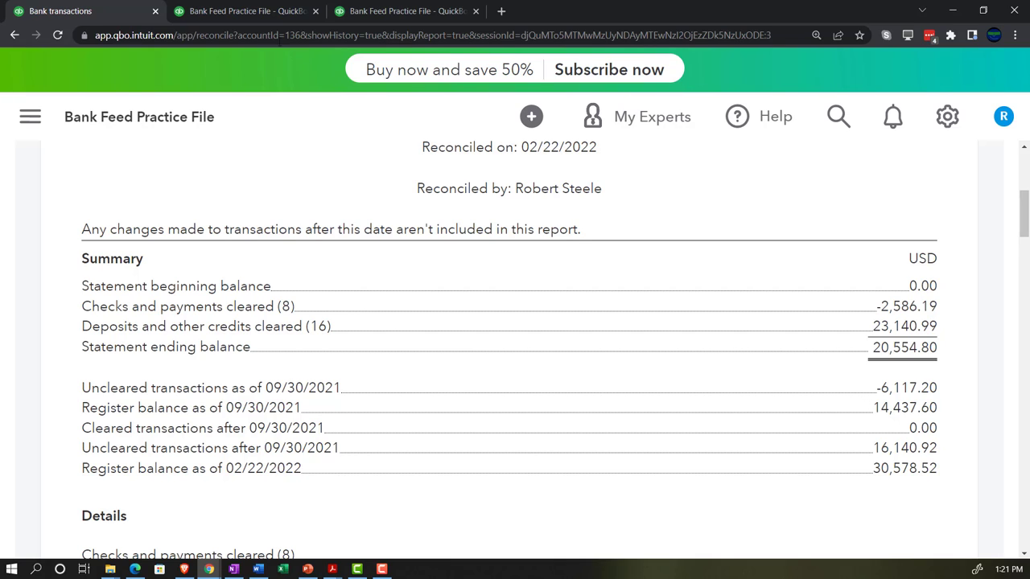
left_click(256, 15)
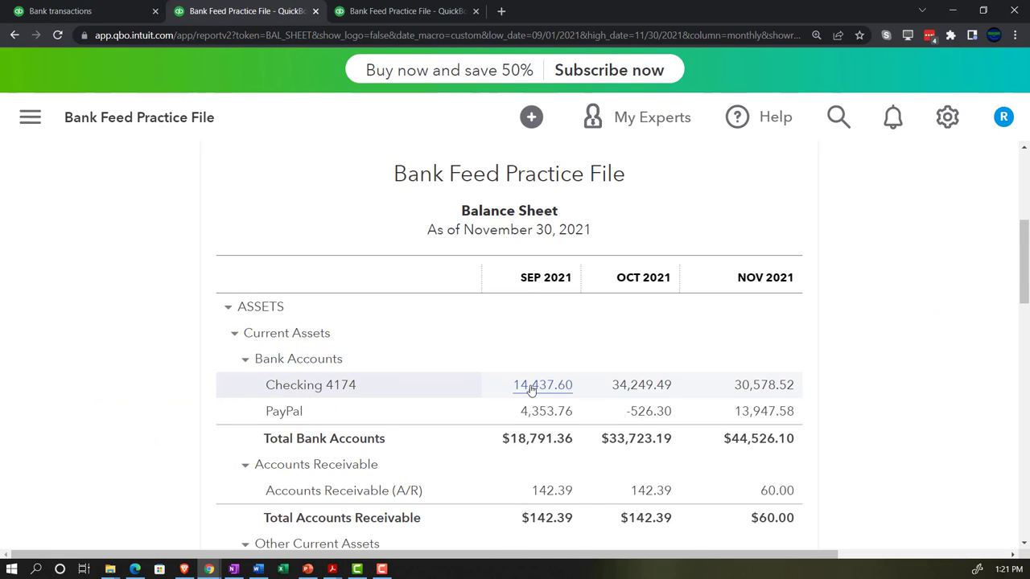
key("ctrl+plus")
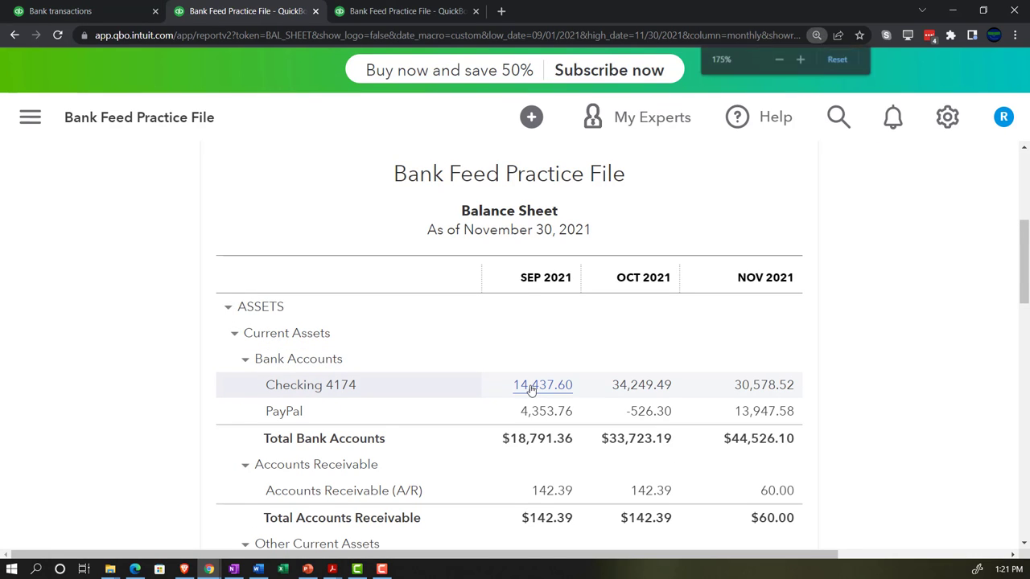
left_click(114, 12)
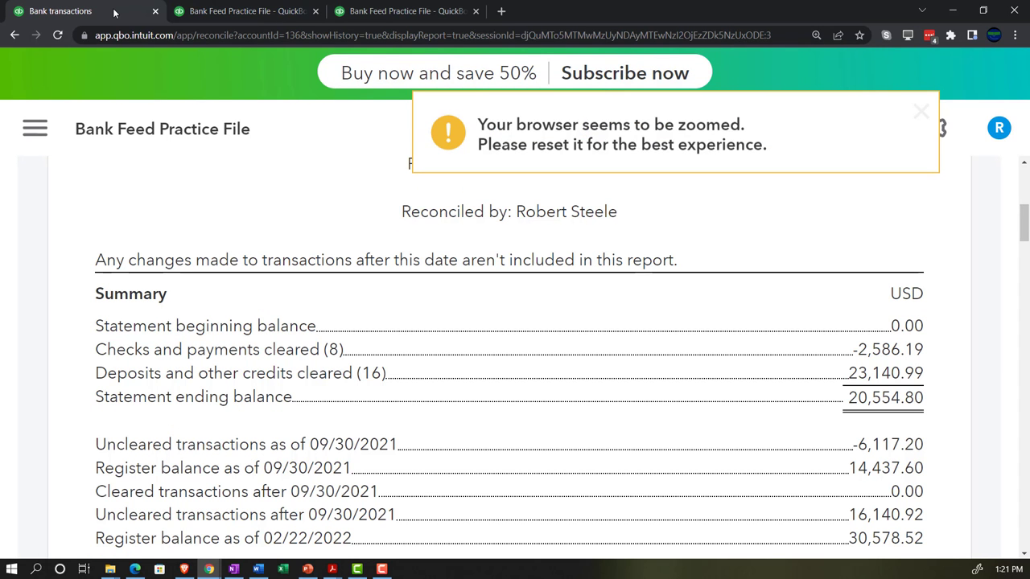
right_click(114, 11)
- Duplicate the reconciliation report tab, move the copy first, and zoom out one step
left_click(142, 106)
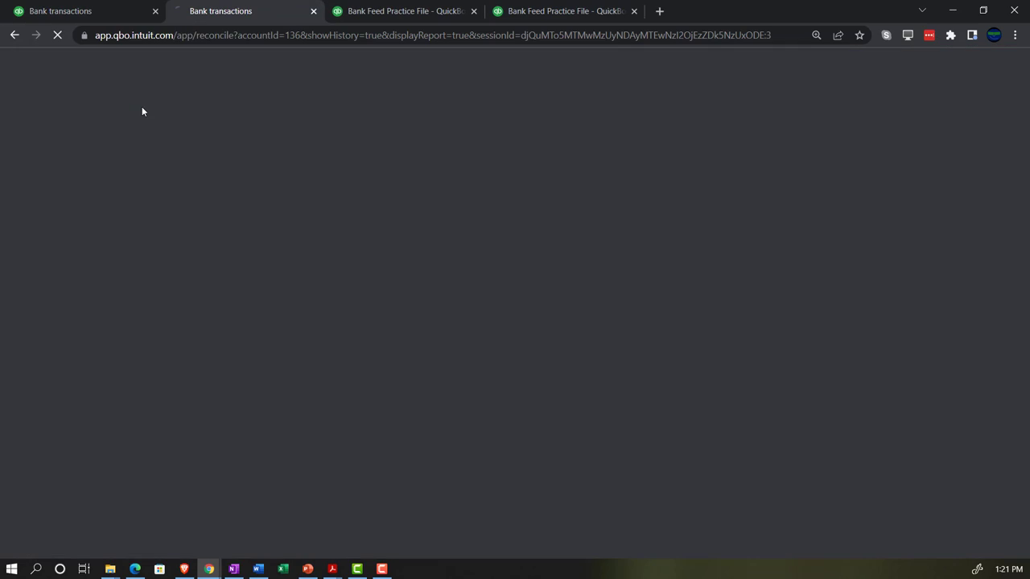
left_click_drag(238, 12, 98, 12)
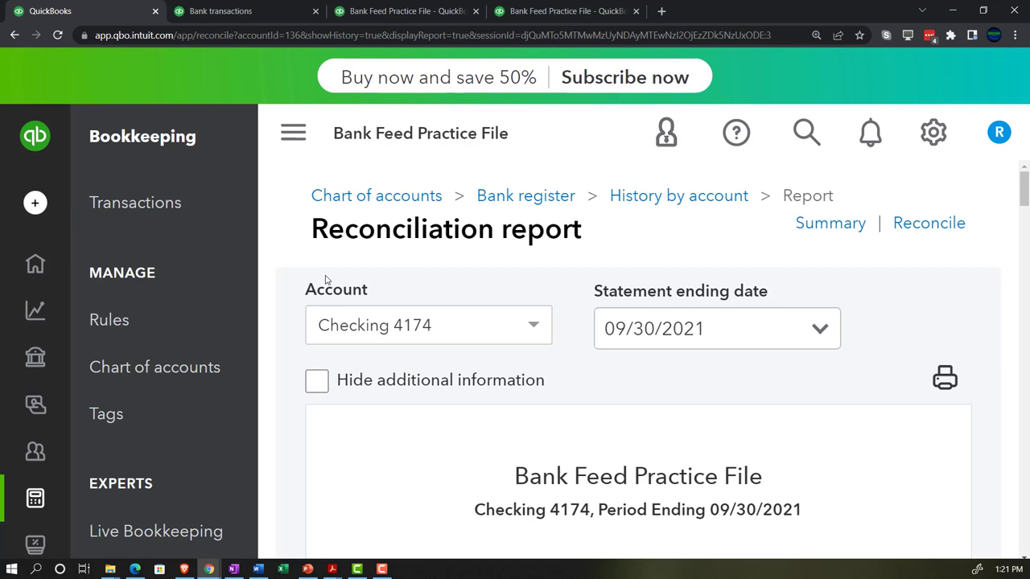
key("ctrl+minus")
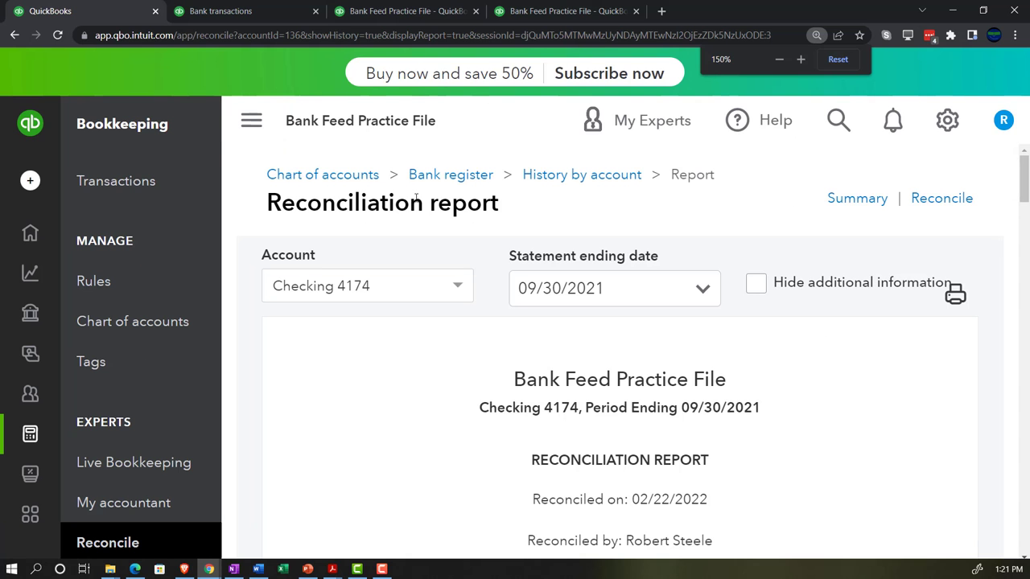
- Open the Checking 4174 register, then return to the Reconcile page with the sidebar collapsed
left_click(453, 176)
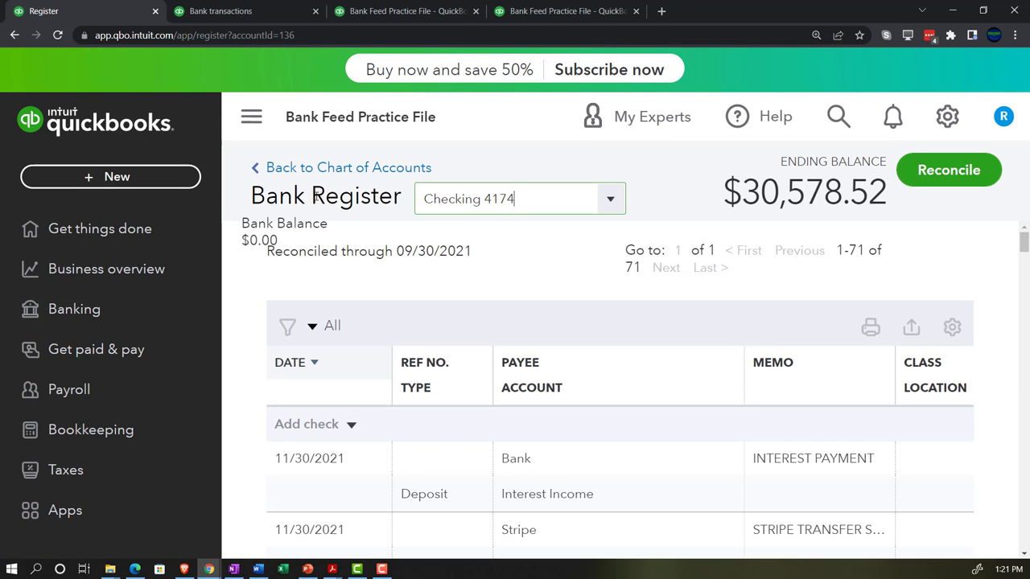
scroll(161, 314, "down", 1)
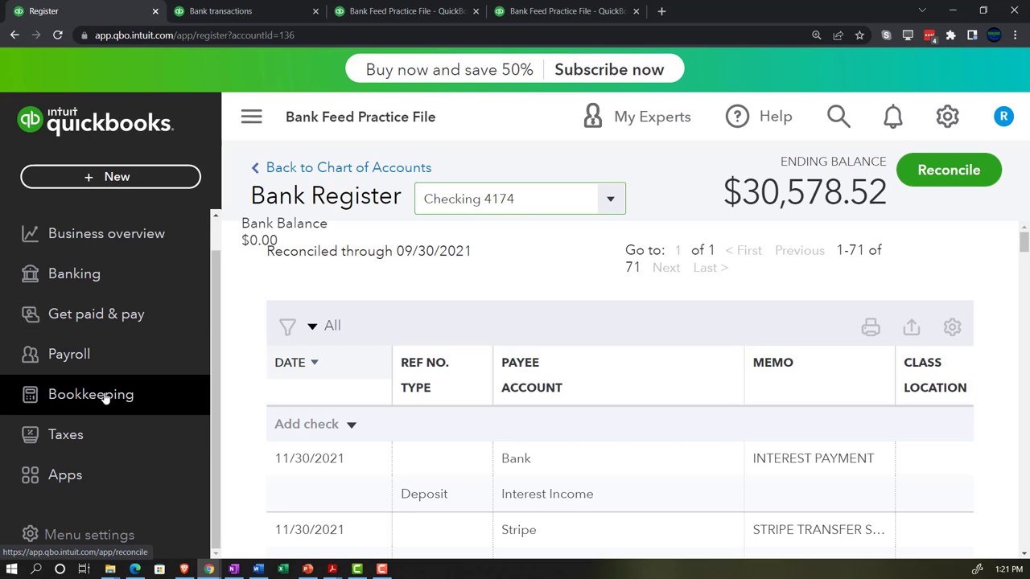
left_click(104, 395)
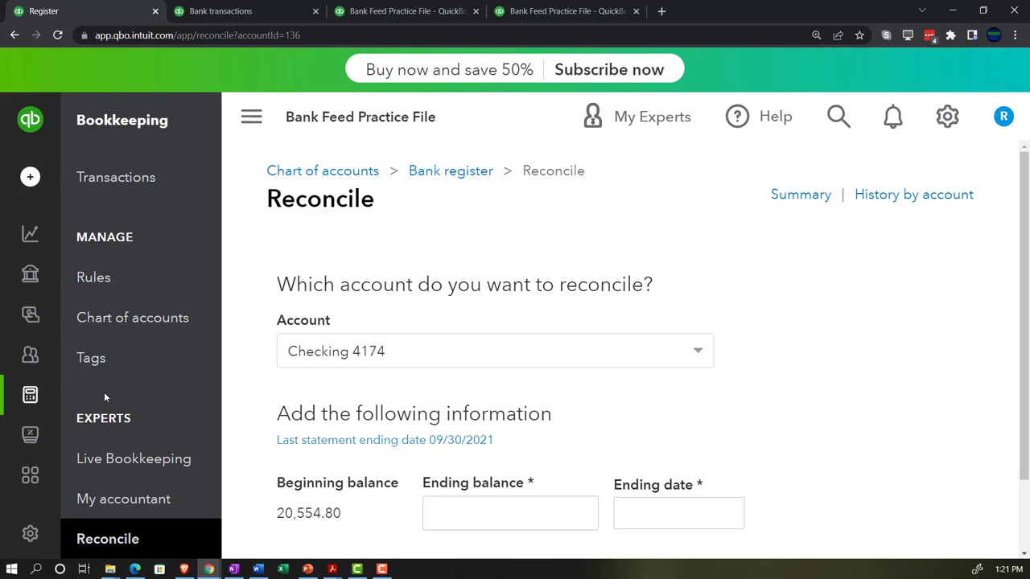
left_click(97, 543)
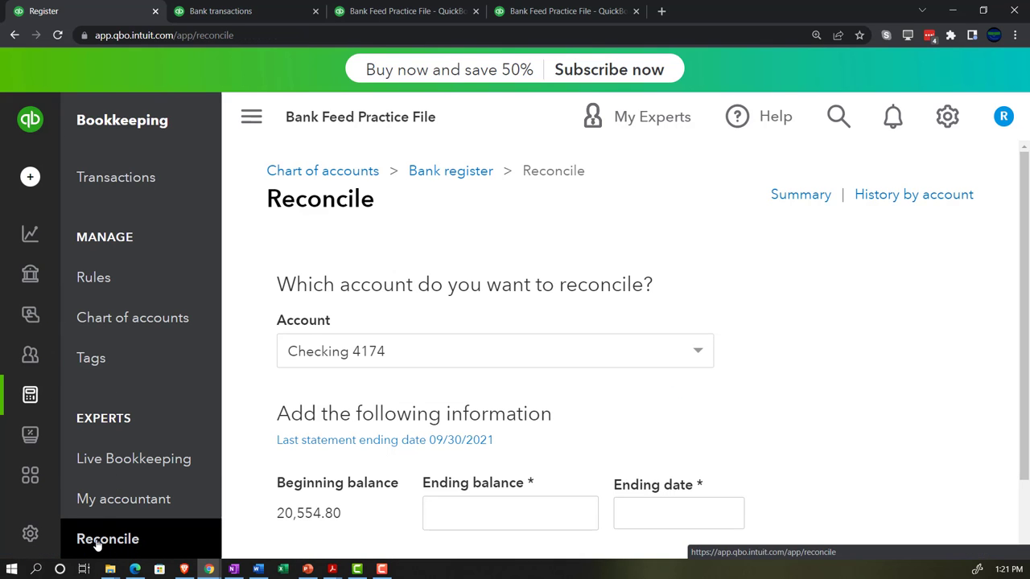
left_click(251, 117)
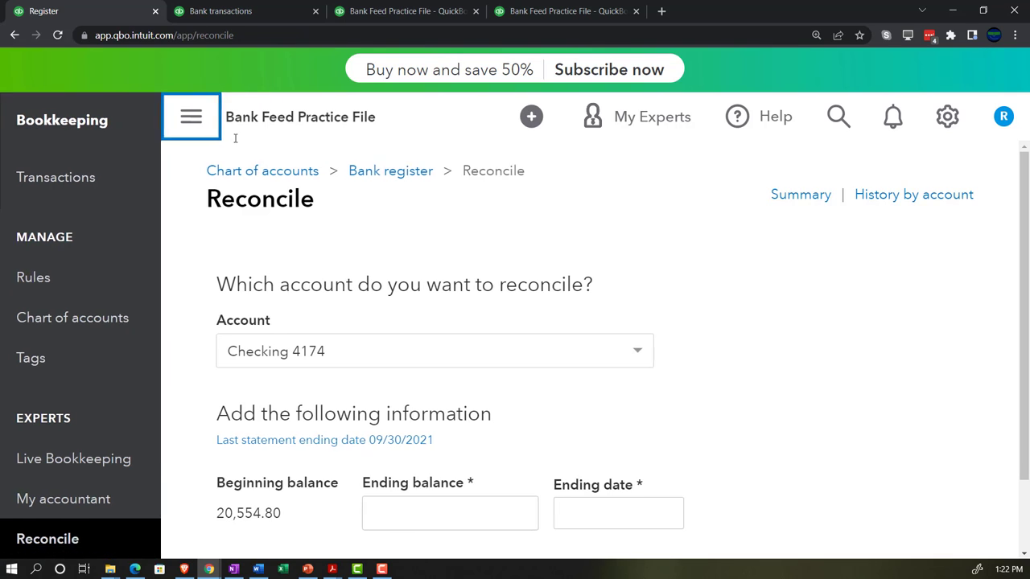
scroll(69, 287, "down", 1)
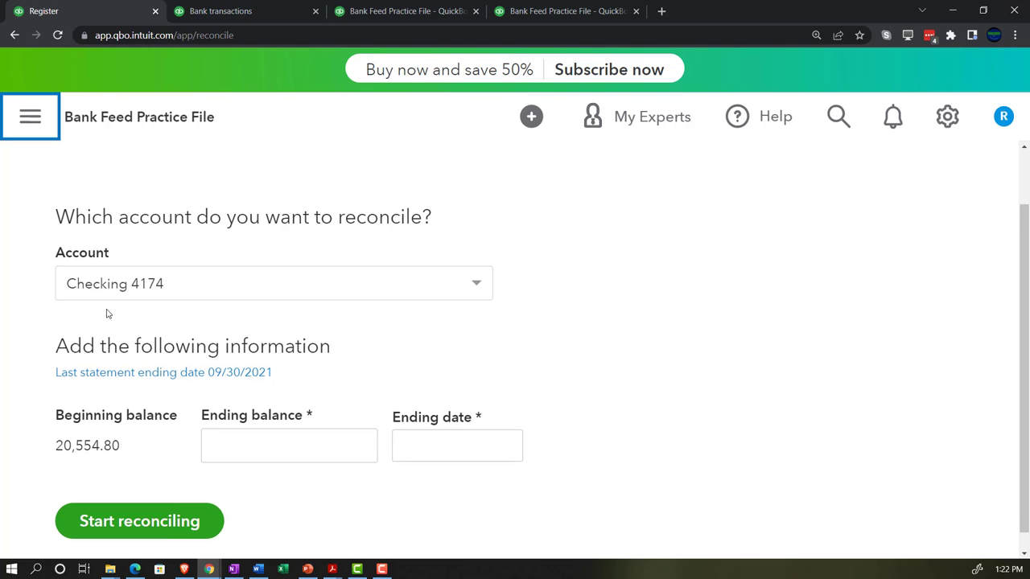
scroll(108, 313, "down", 1)
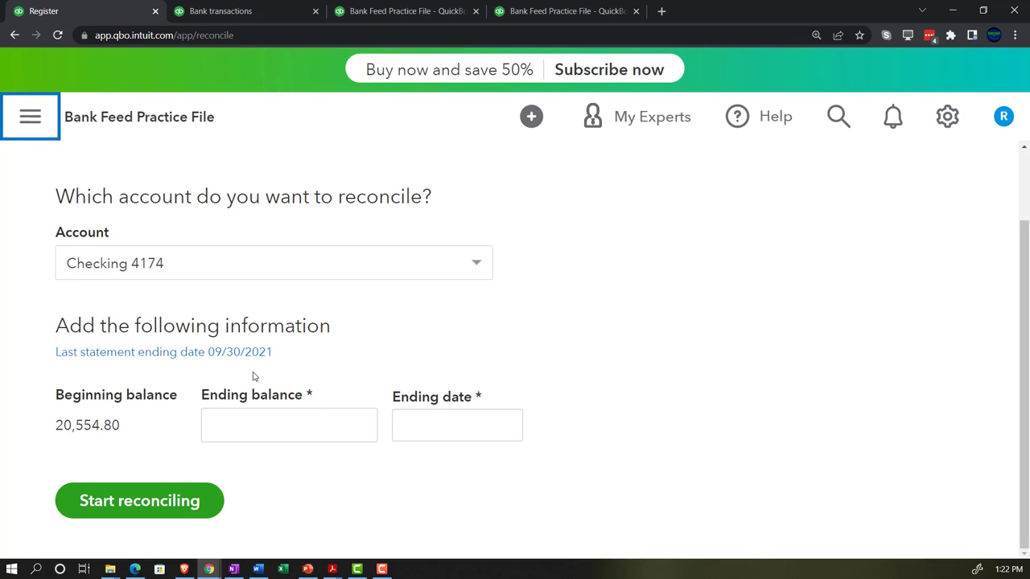
left_click(234, 570)
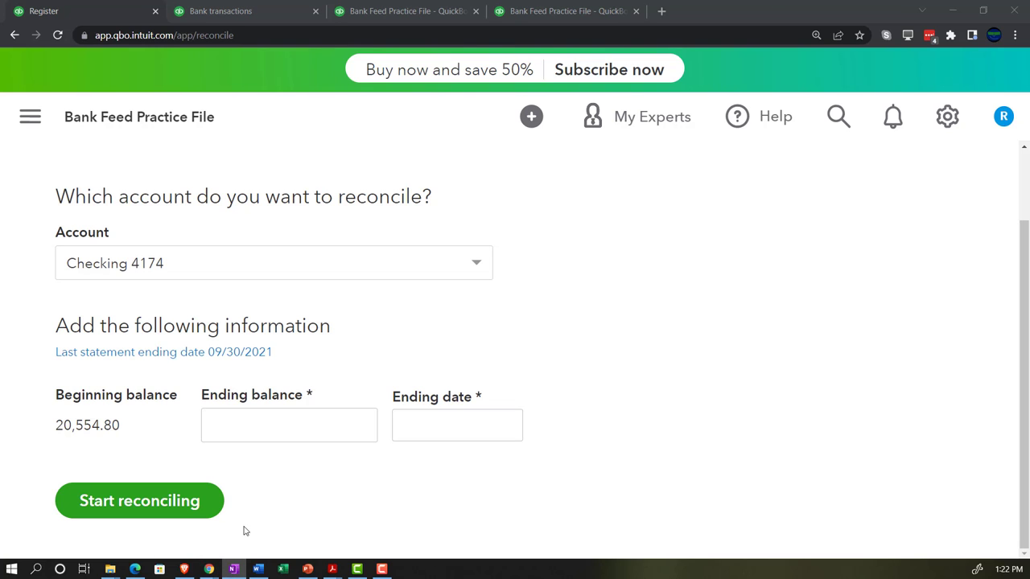
mouse_move(330, 569)
left_click(304, 527)
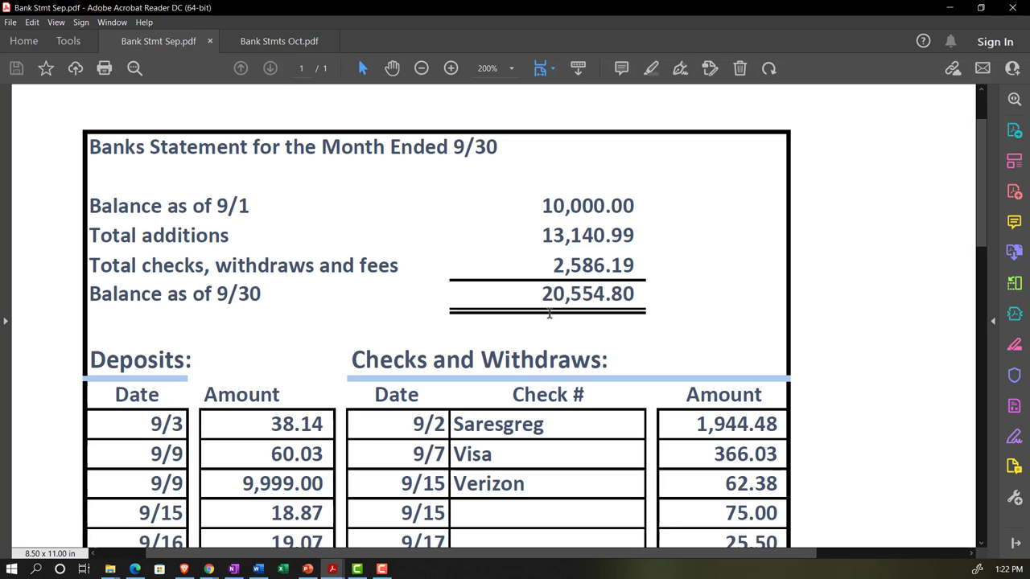
left_click(284, 43)
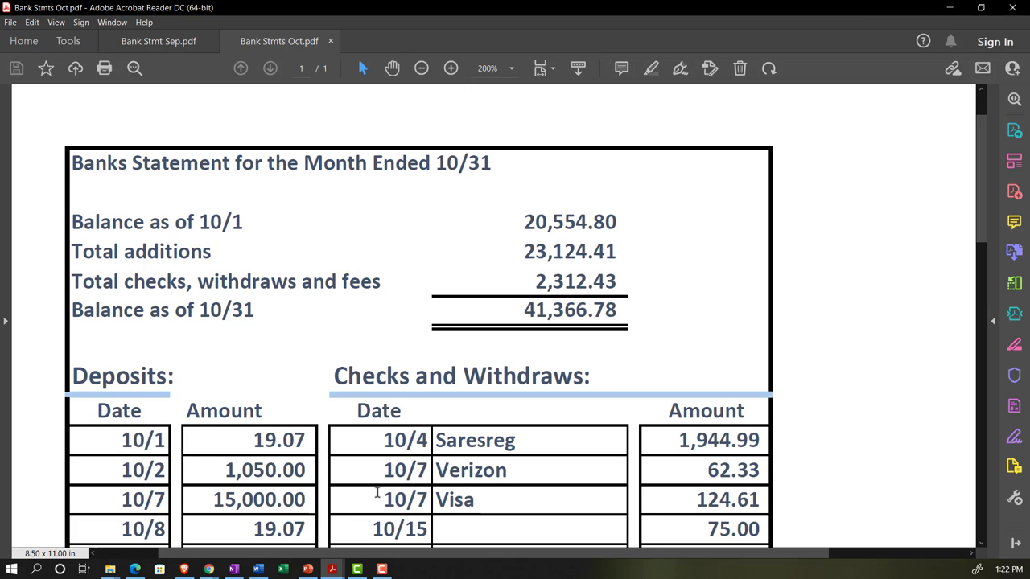
mouse_move(209, 569)
left_click(153, 507)
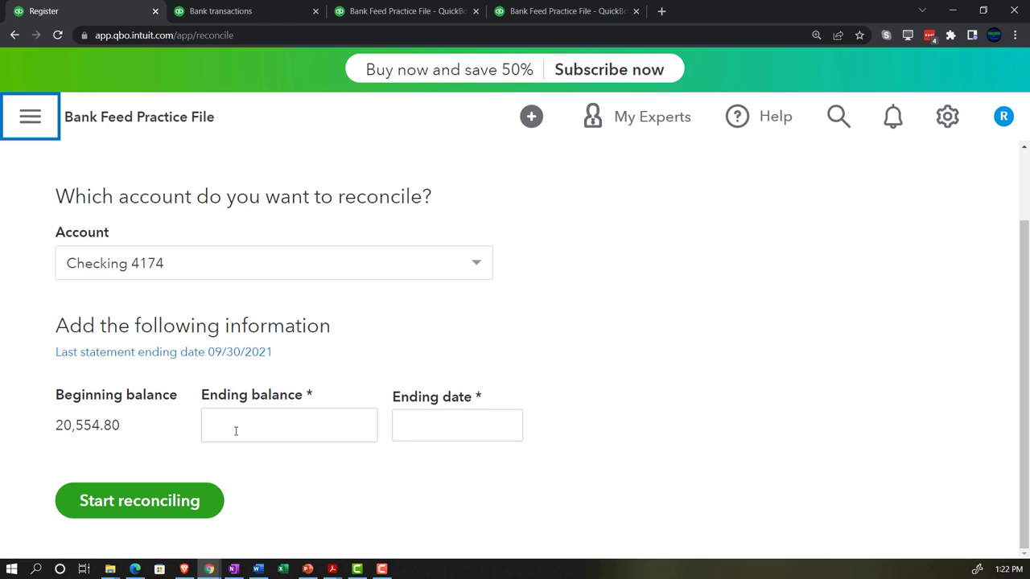
- Enter 41366.78 as the ending balance, checking it against the October bank statement
left_click(241, 407)
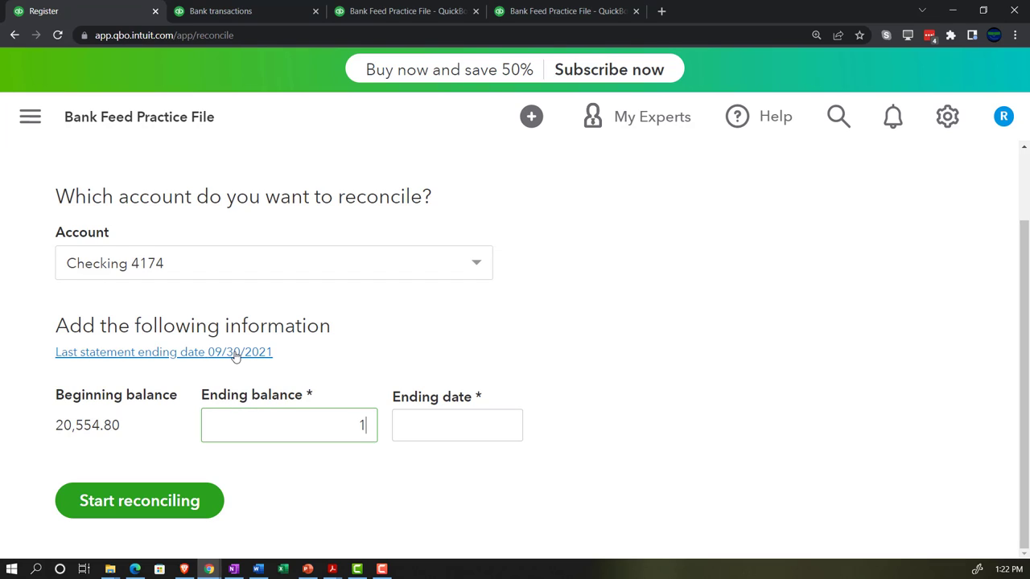
type("41366.78")
key("Tab")
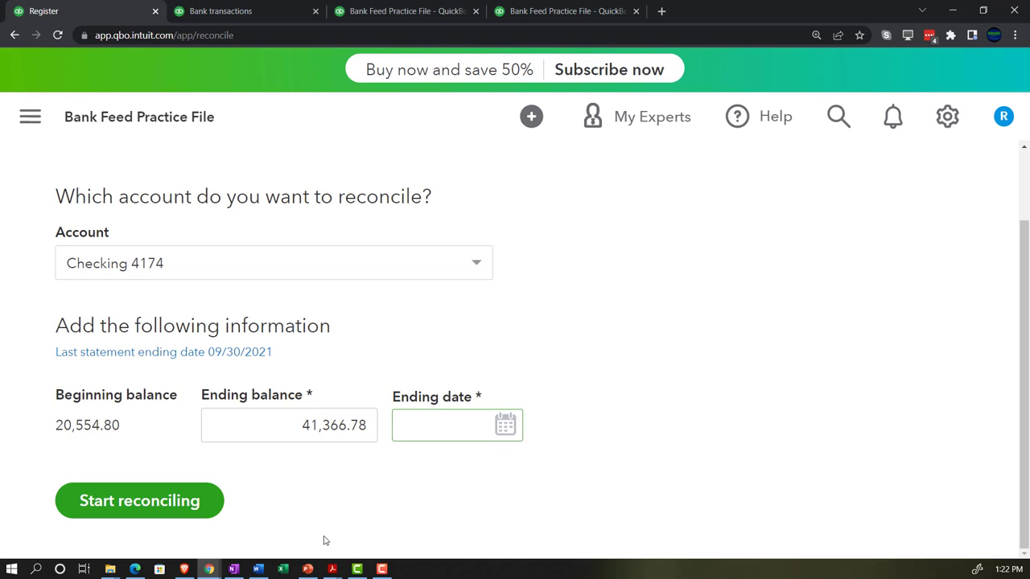
mouse_move(306, 572)
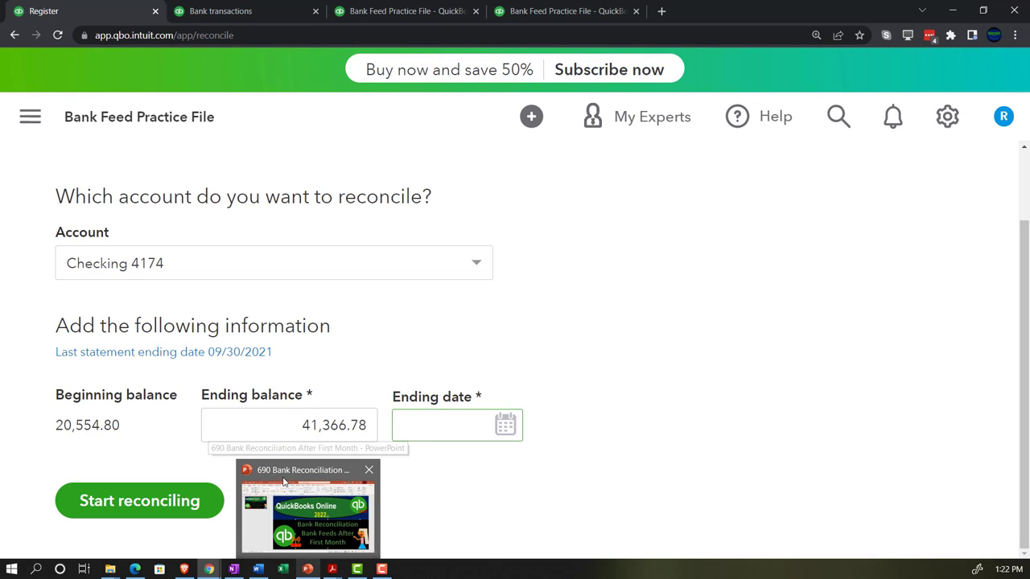
left_click(232, 571)
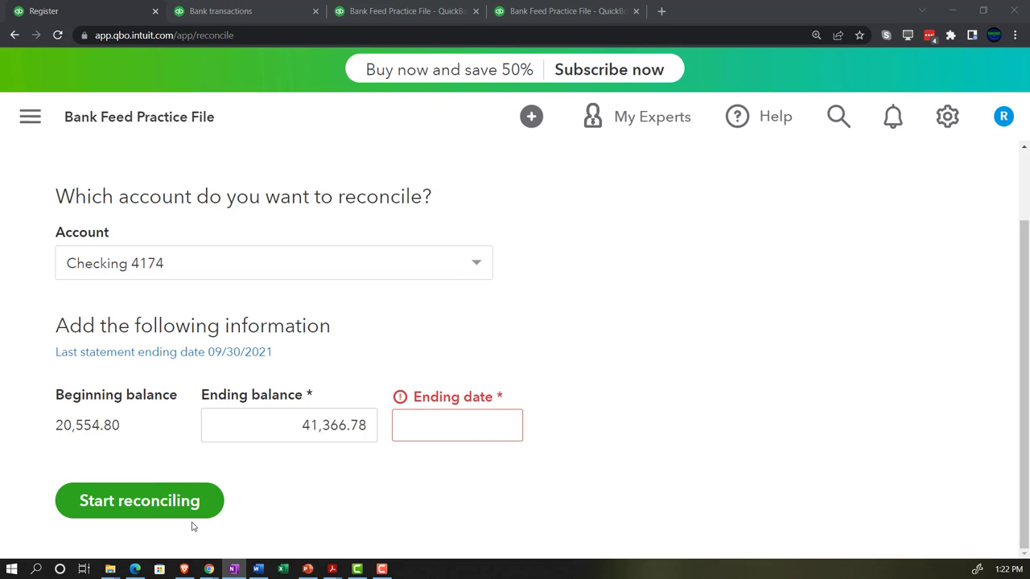
mouse_move(332, 569)
left_click(385, 510)
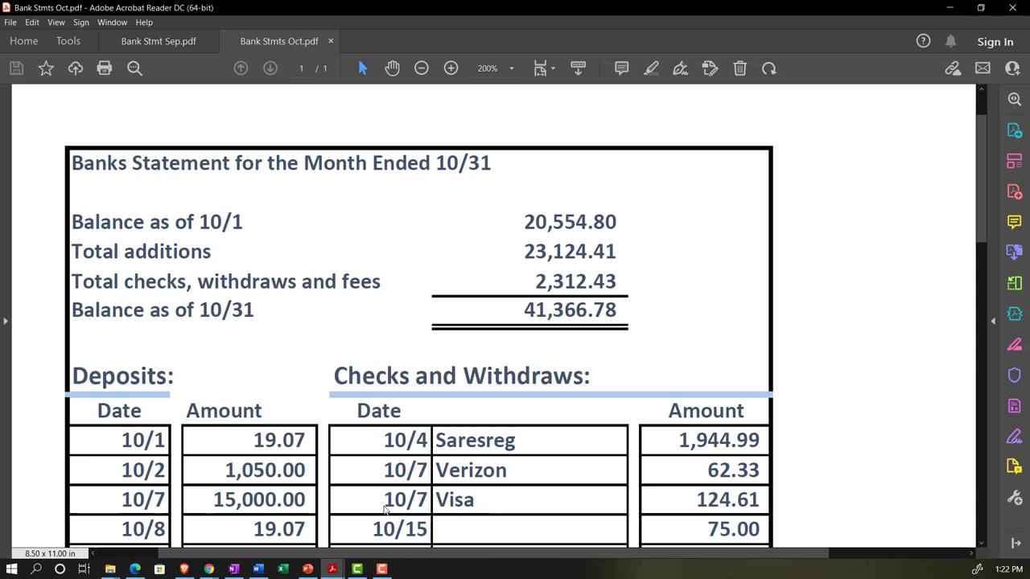
left_click(950, 8)
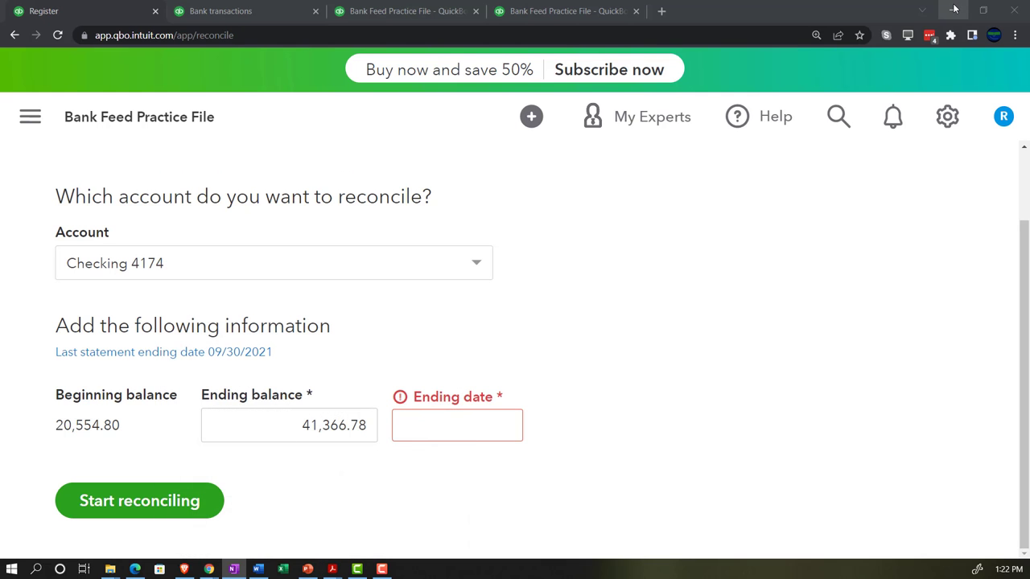
- Set the ending date to 10/31/2021 and start reconciling Checking 4174
left_click(504, 426)
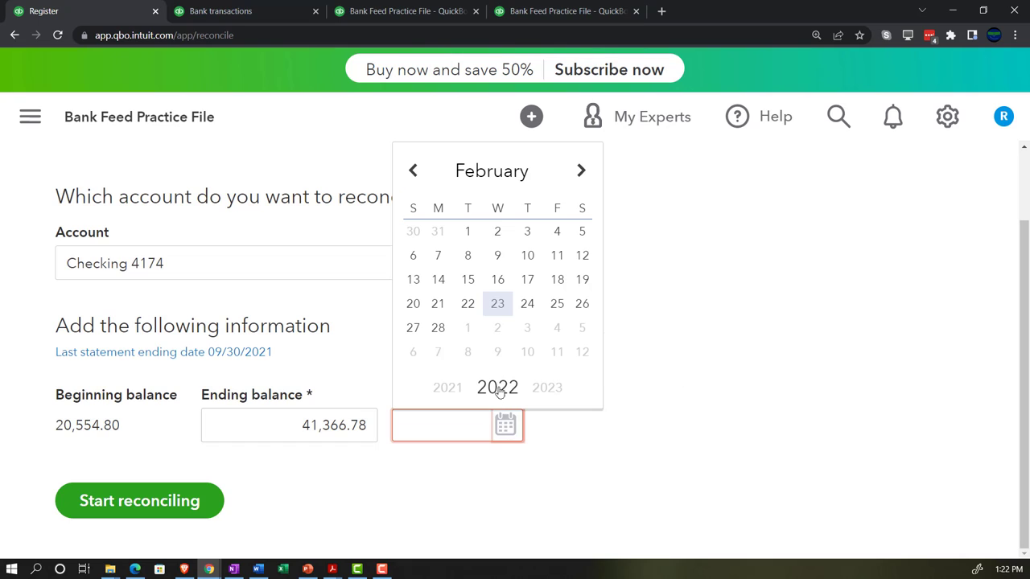
left_click(415, 171)
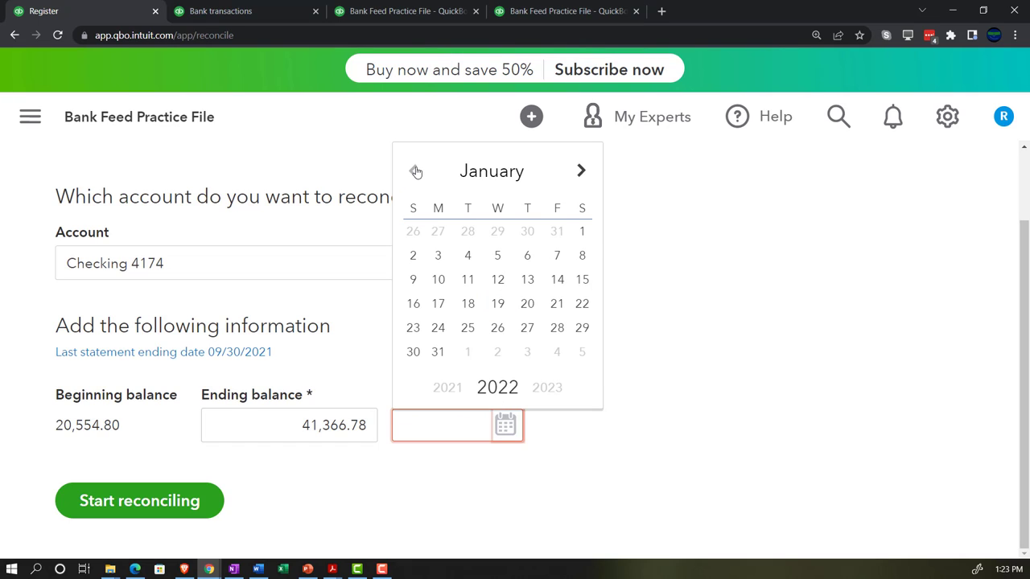
left_click(415, 172)
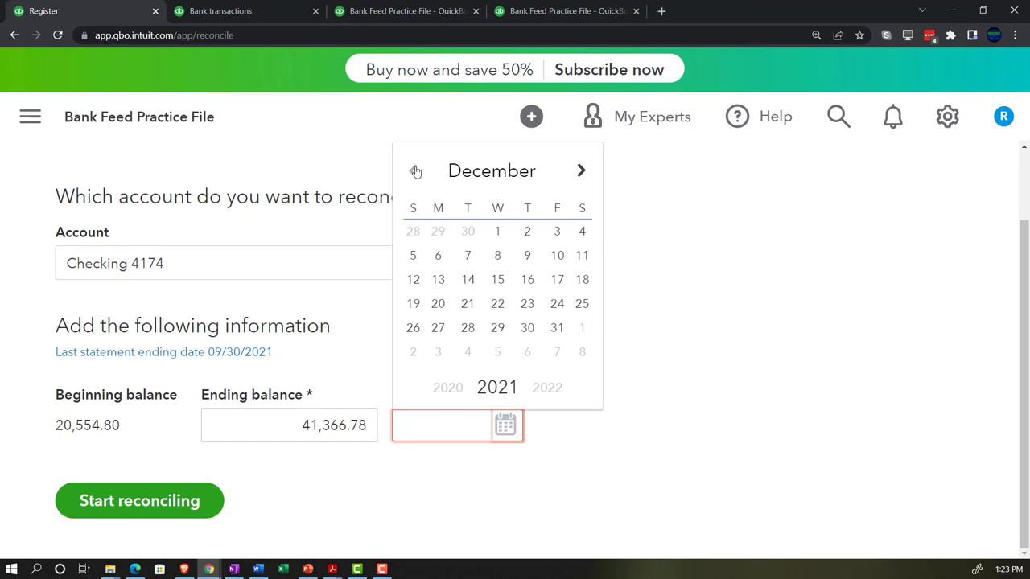
left_click(416, 171)
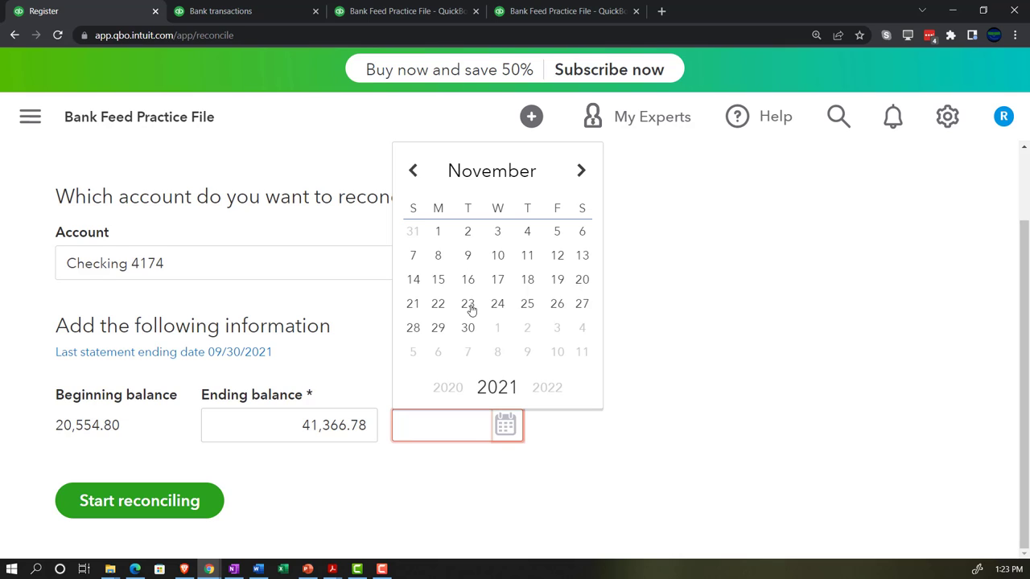
left_click(410, 172)
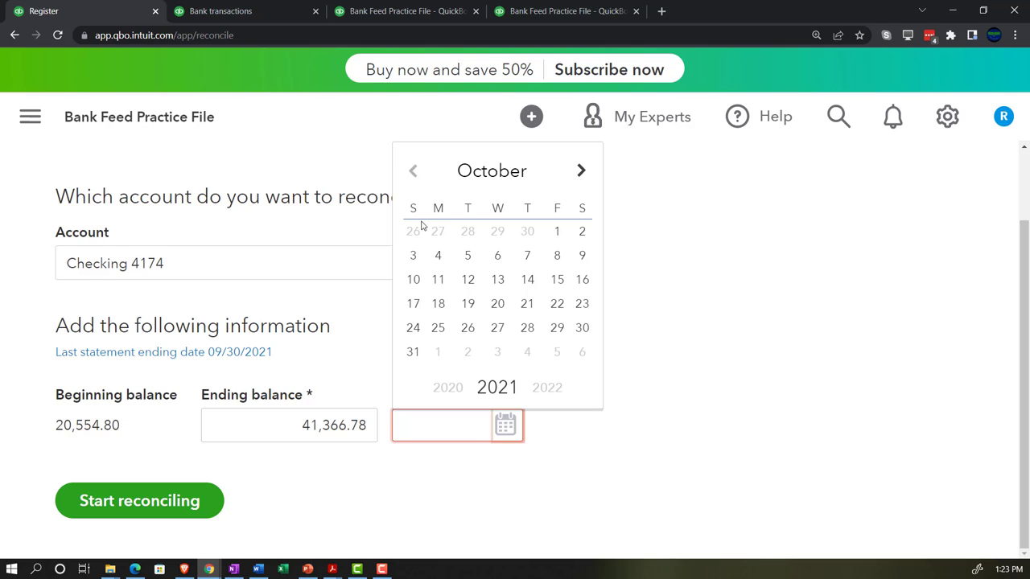
left_click(413, 353)
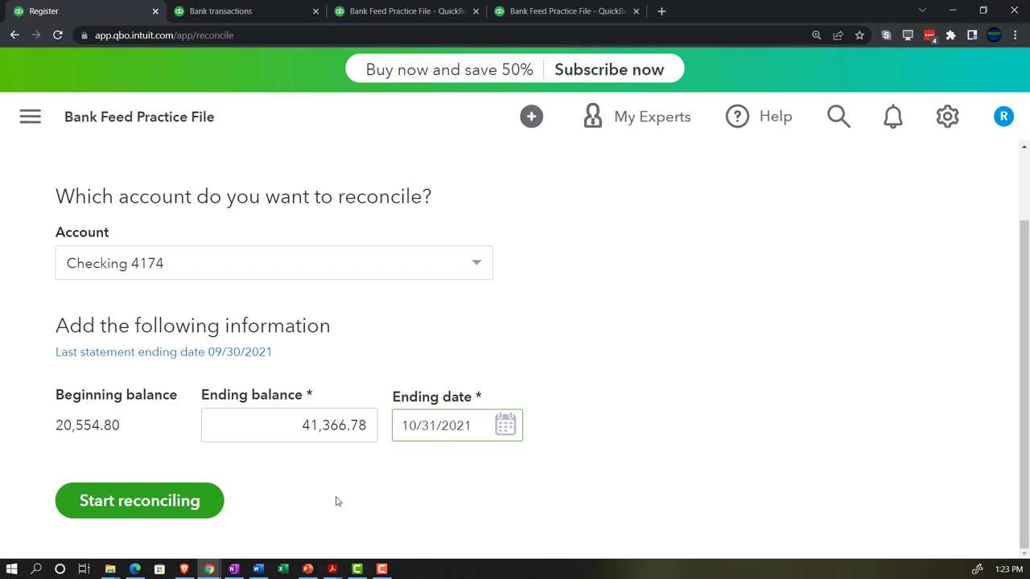
left_click(197, 505)
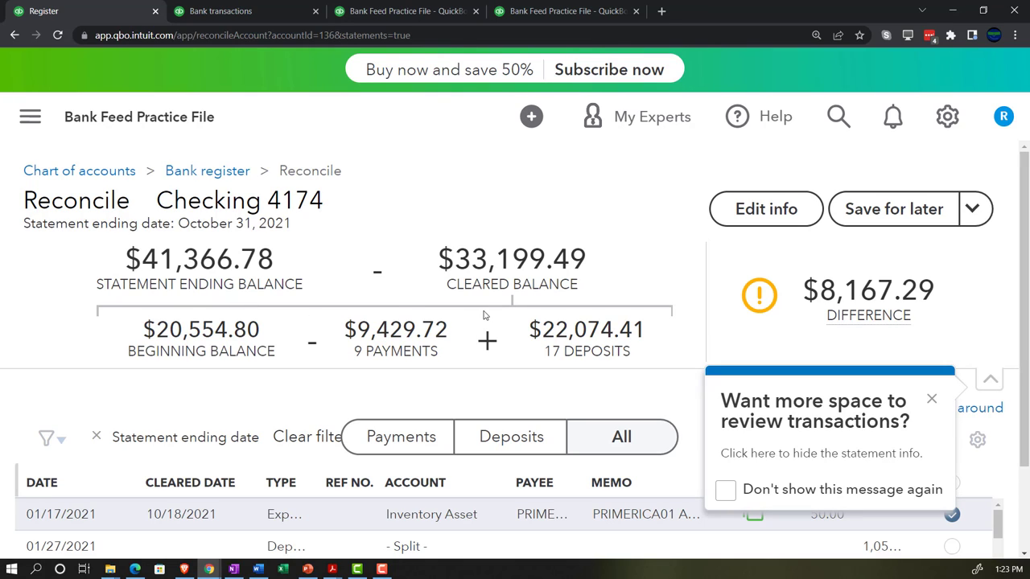
left_click(929, 401)
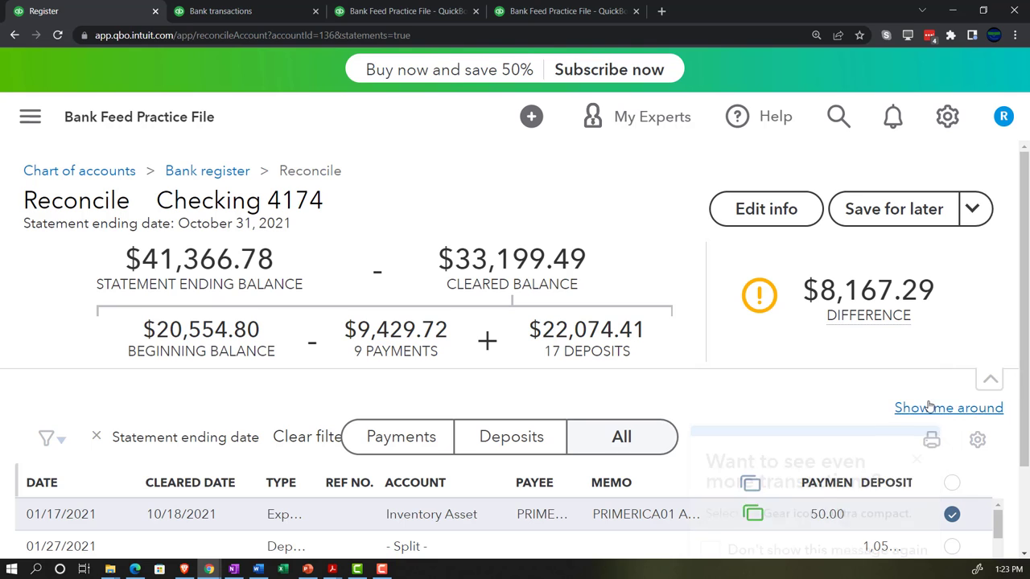
left_click(918, 461)
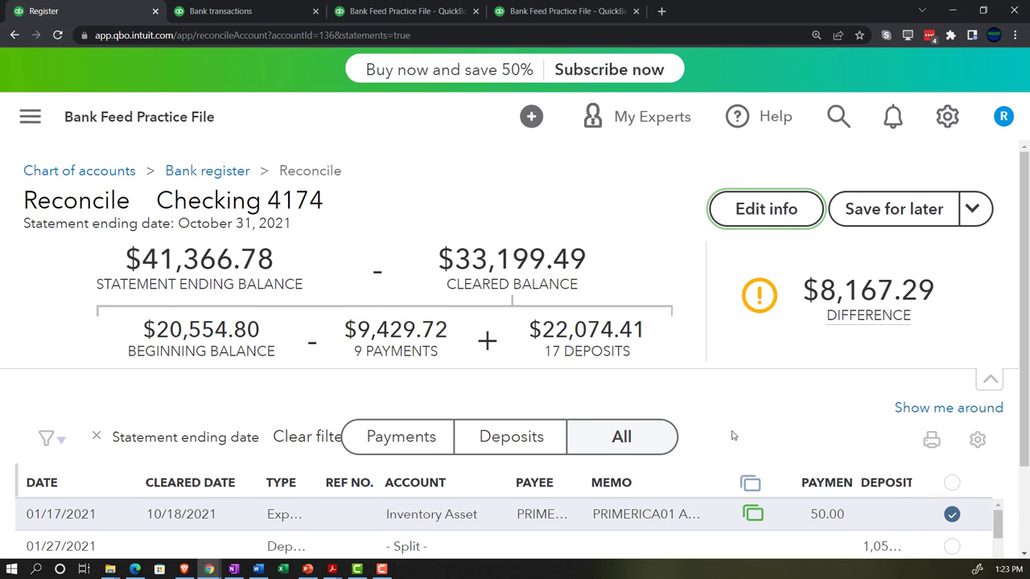
scroll(731, 451, "down", 5)
key("ctrl+minus")
key("ctrl+minus")
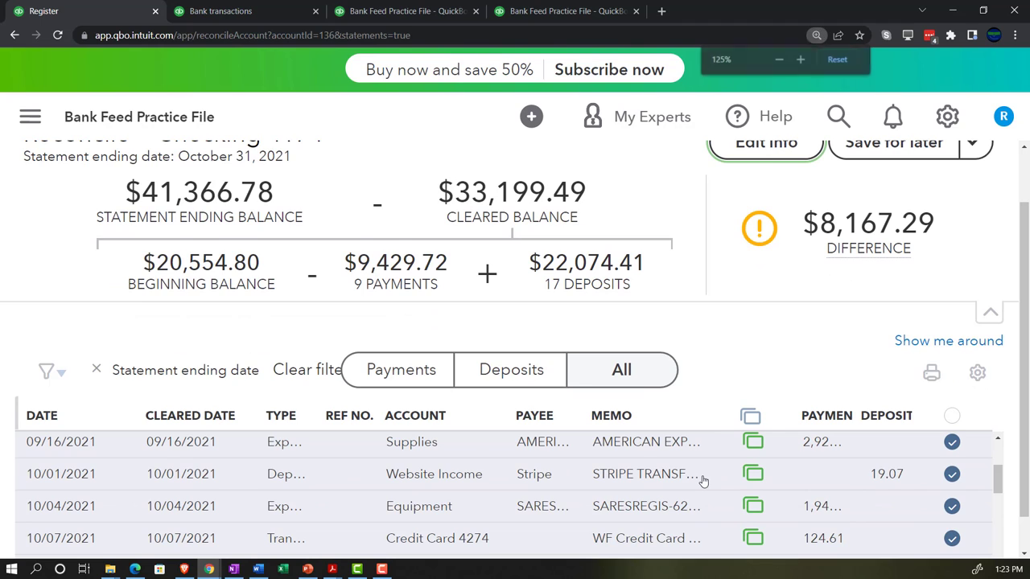
scroll(697, 489, "up", 3)
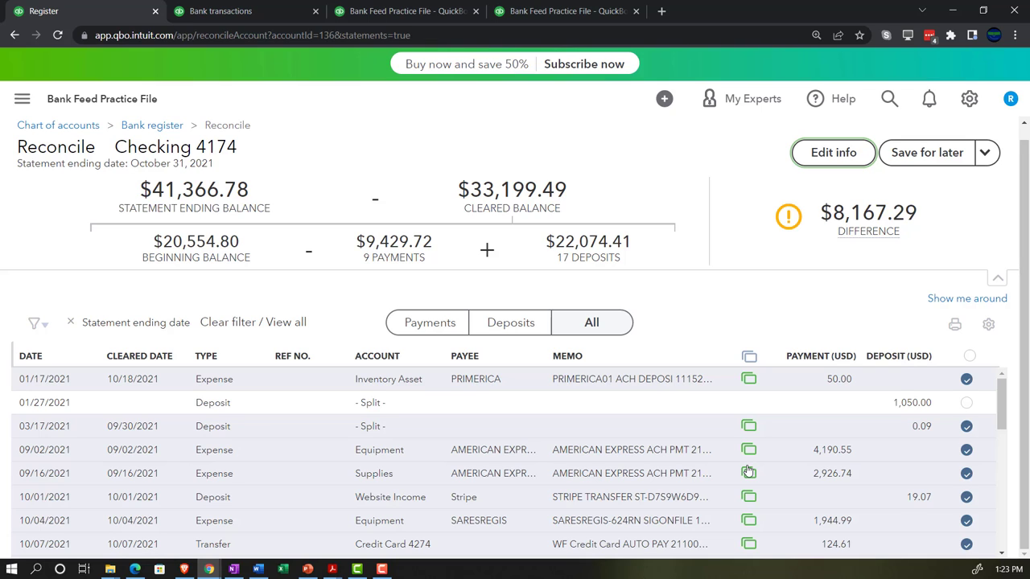
scroll(915, 463, "down", 3)
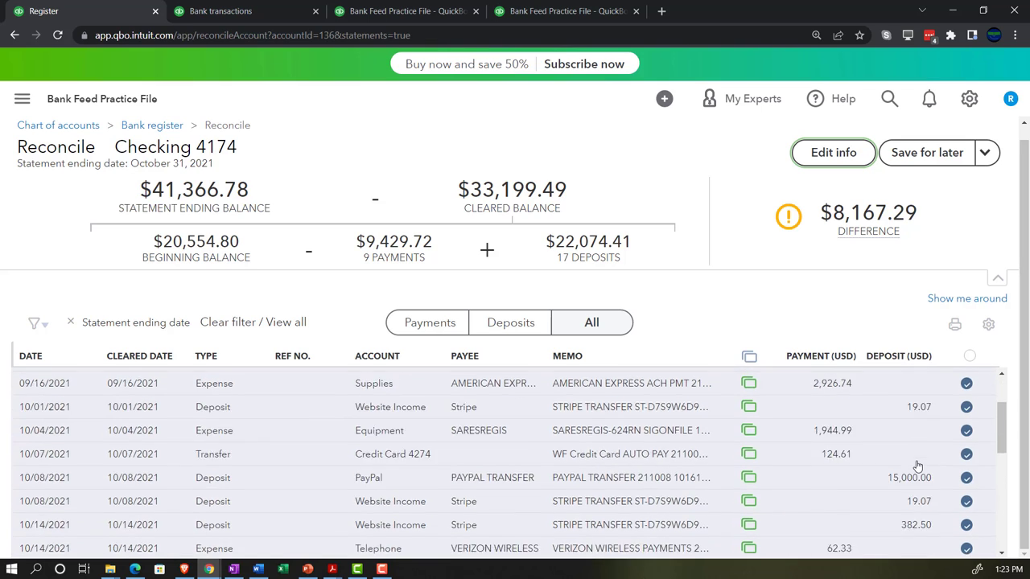
scroll(917, 466, "down", 5)
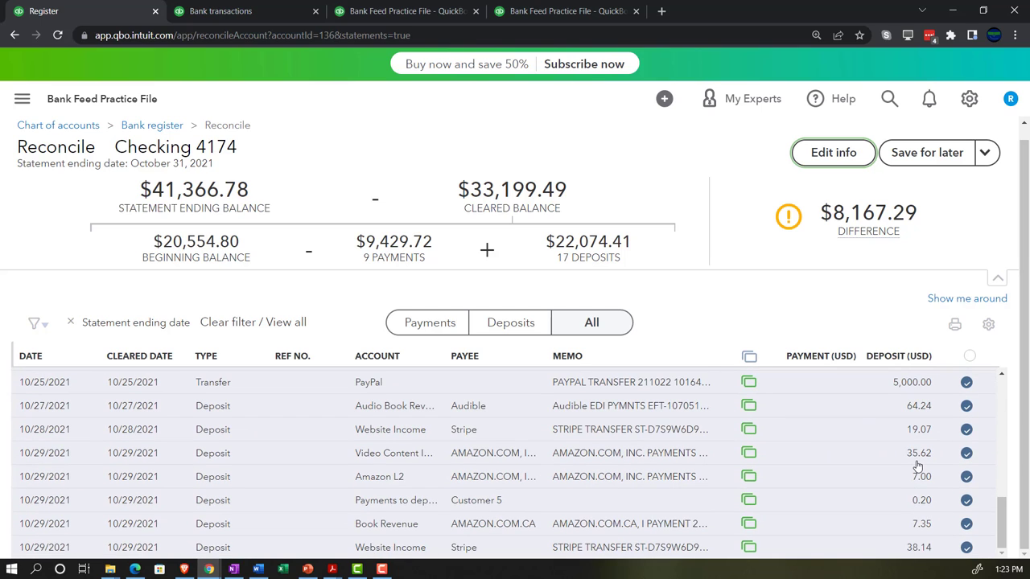
scroll(916, 467, "up", 10)
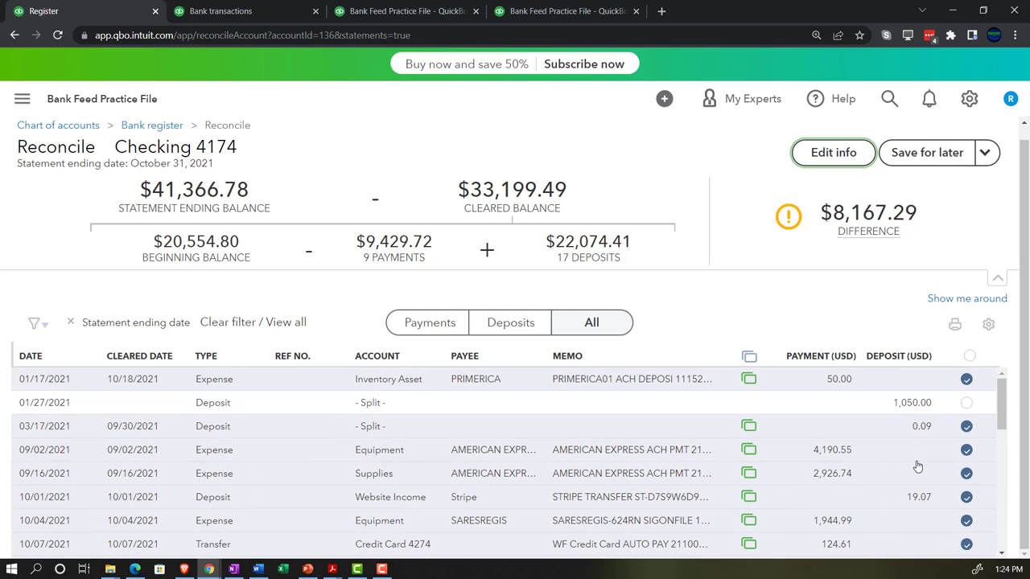
scroll(920, 466, "up", 1)
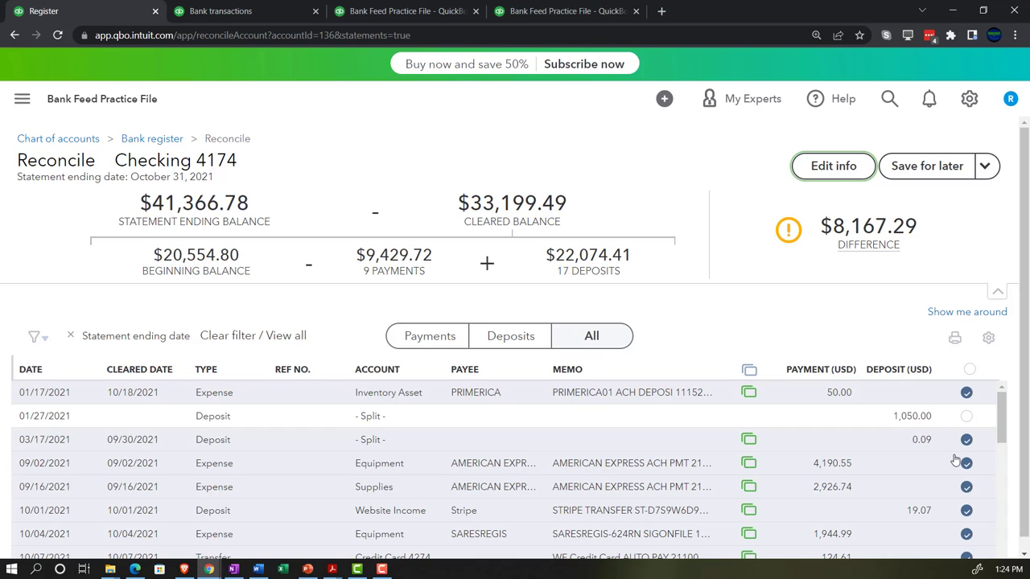
left_click(968, 370)
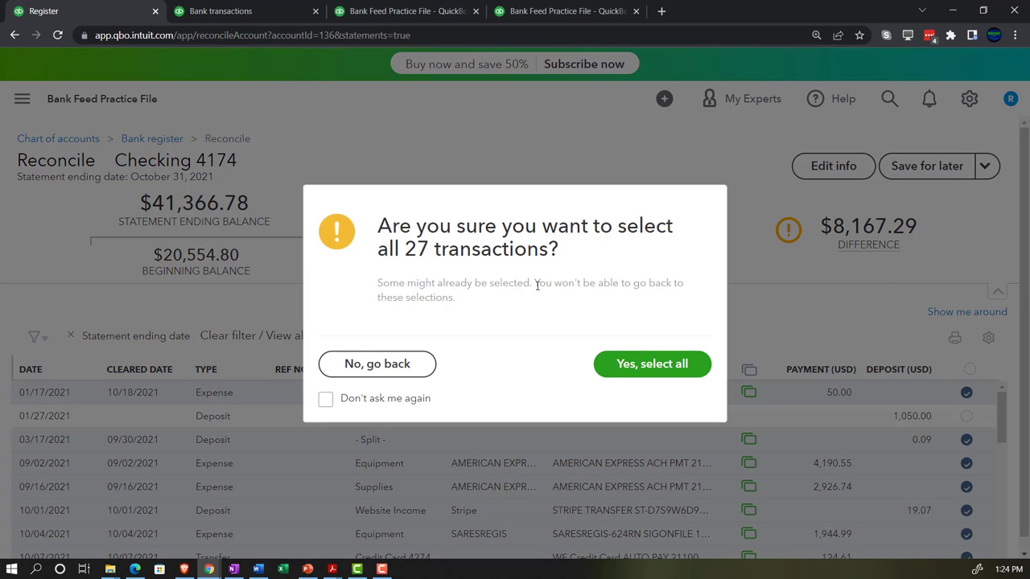
- Unmark all 27 Checking 4174 transactions, leaving a $20,811.98 difference, and bring up the Balance Sheet
left_click(615, 364)
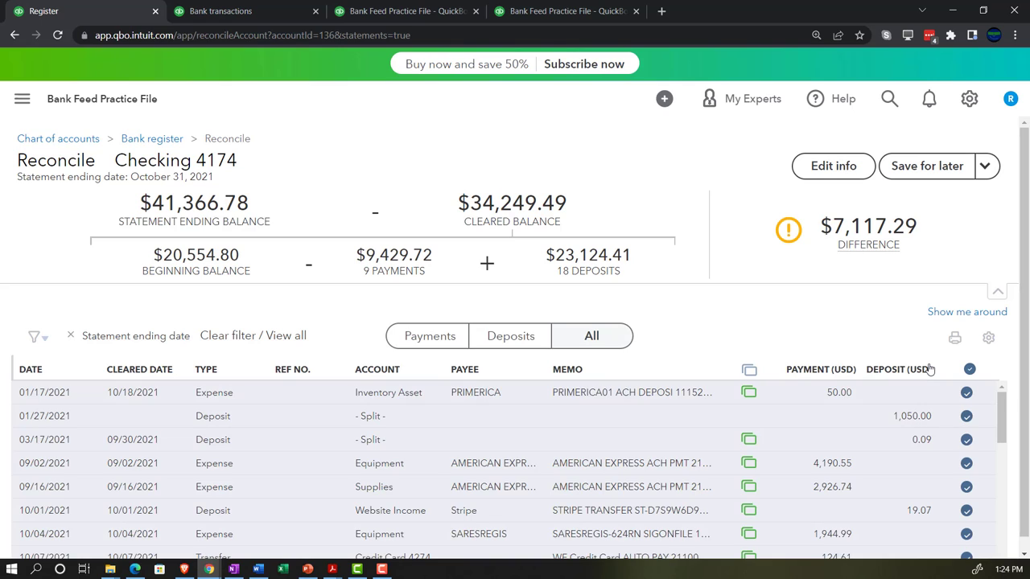
left_click(970, 370)
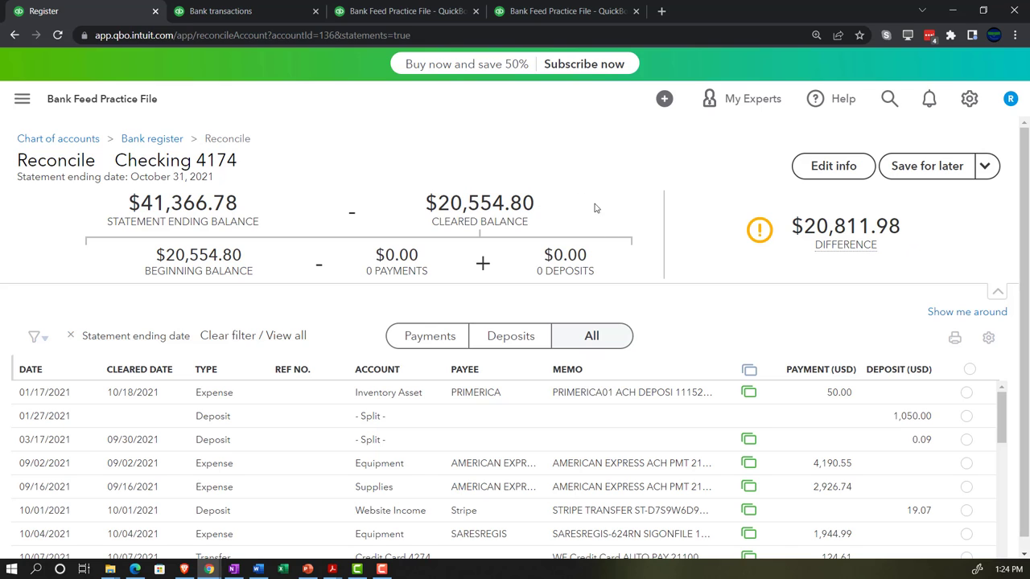
left_click(383, 15)
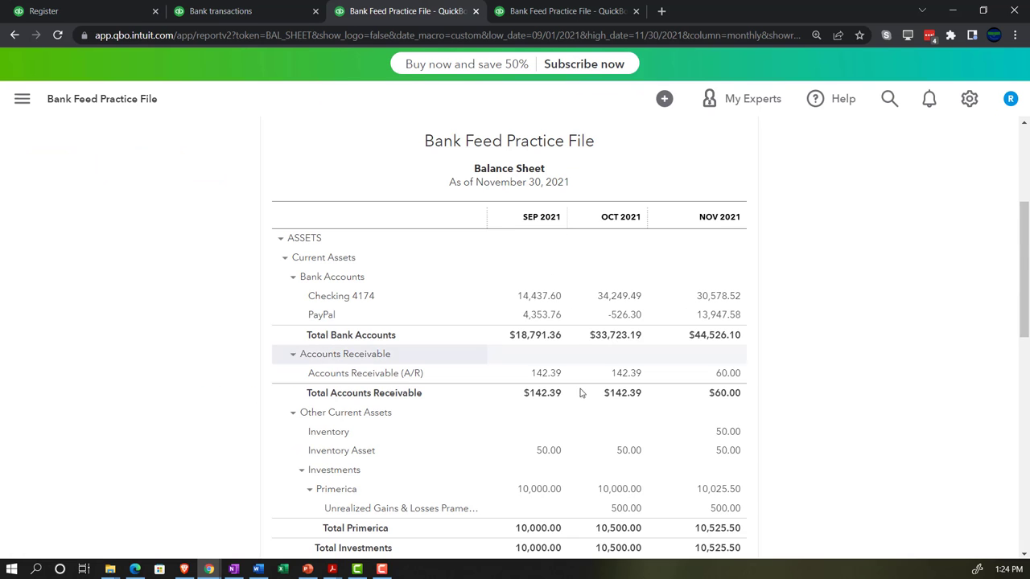
- Enlarge the Balance Sheet view, then bring up Bank Stmts Oct.pdf in Acrobat Reader
key("ctrl+plus")
key("ctrl+plus")
key("ctrl+plus")
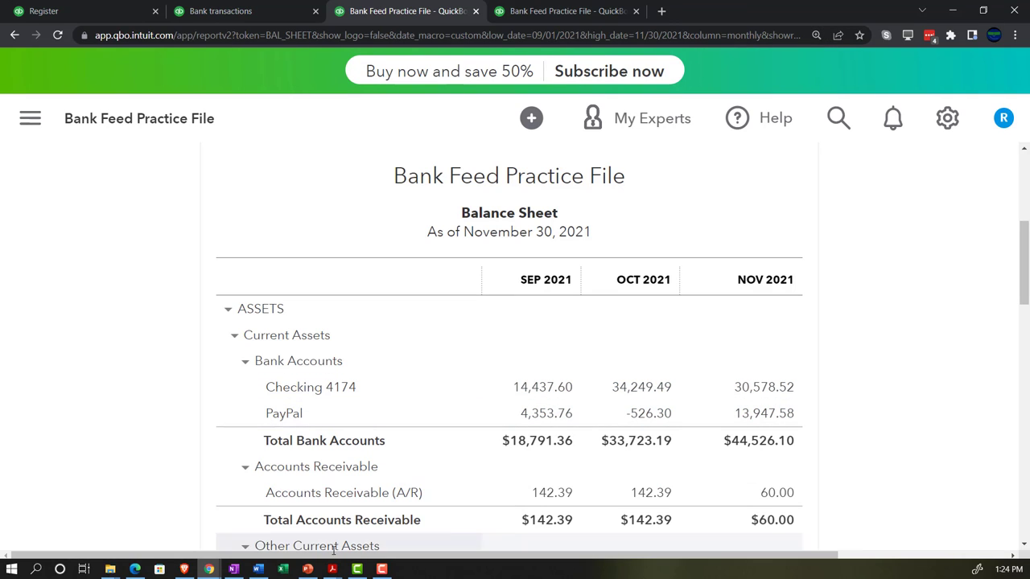
mouse_move(342, 559)
left_click(388, 515)
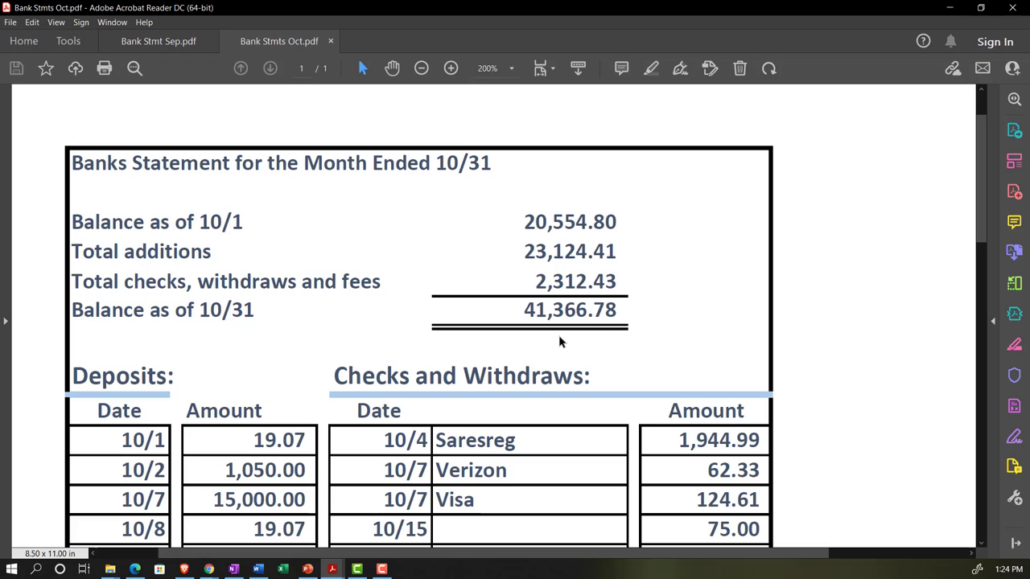
- Highlight the 10/1 opening balance 20,554.80 on the October statement, then return to the Balance Sheet
scroll(560, 342, "down", 1)
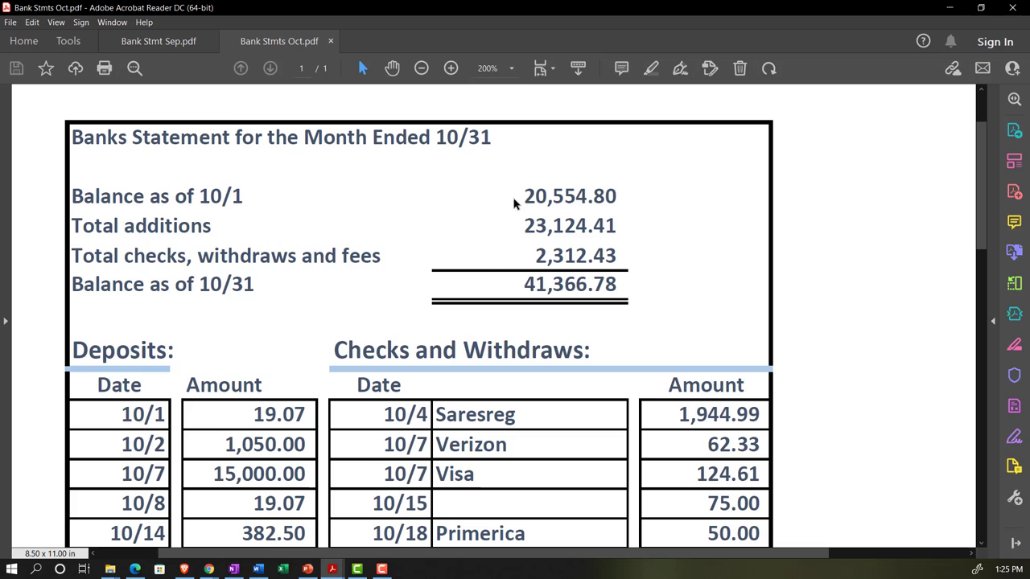
left_click_drag(525, 196, 598, 196)
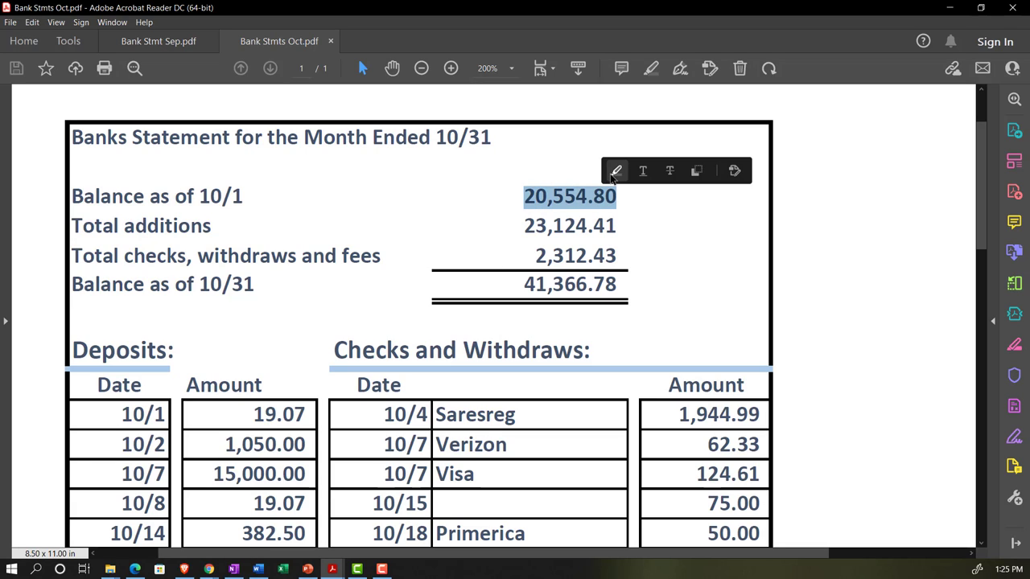
left_click(615, 172)
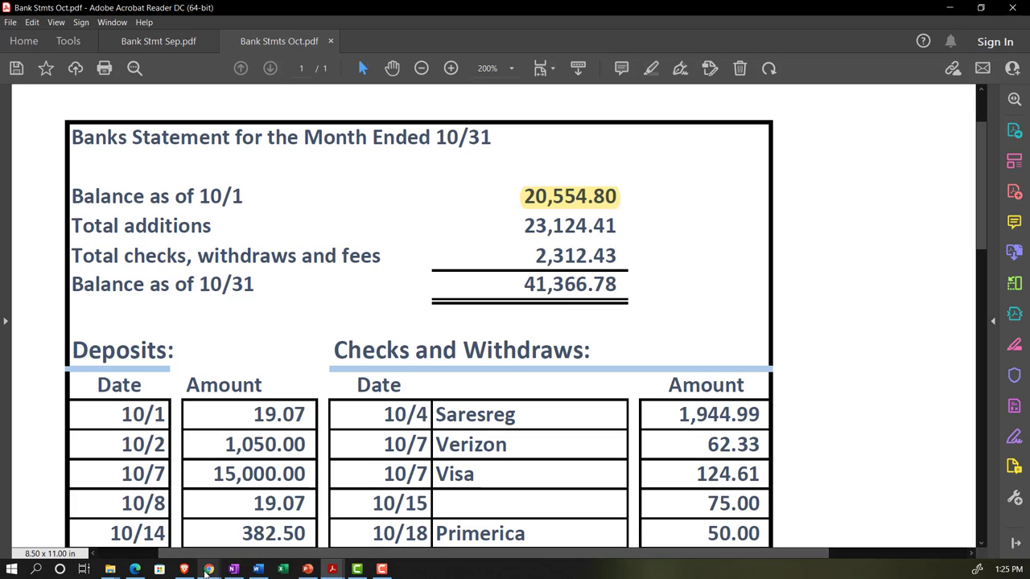
left_click(207, 569)
left_click(187, 507)
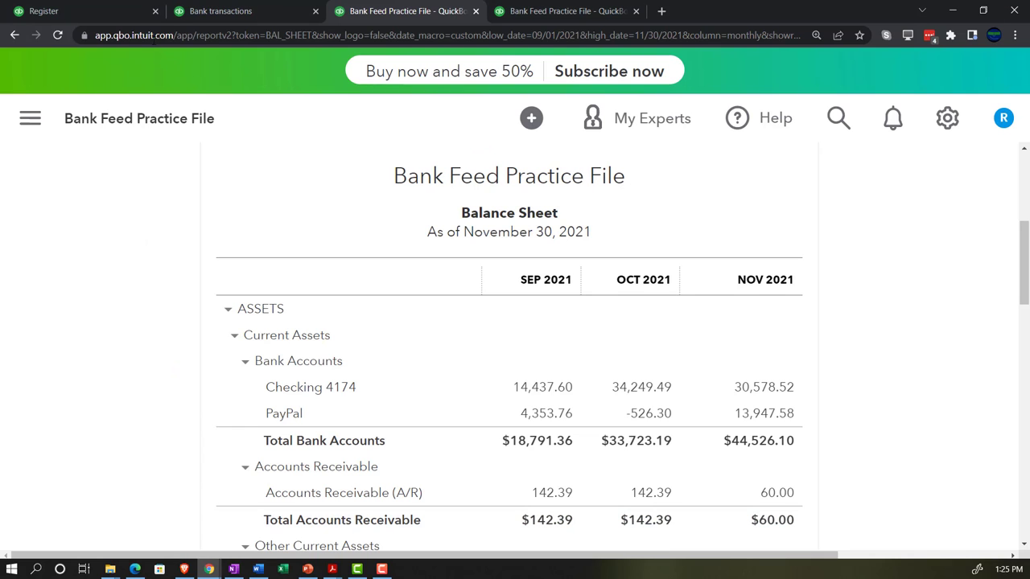
- Filter the Checking 4174 reconciliation list to deposits only, then bring the October statement forward
left_click(119, 18)
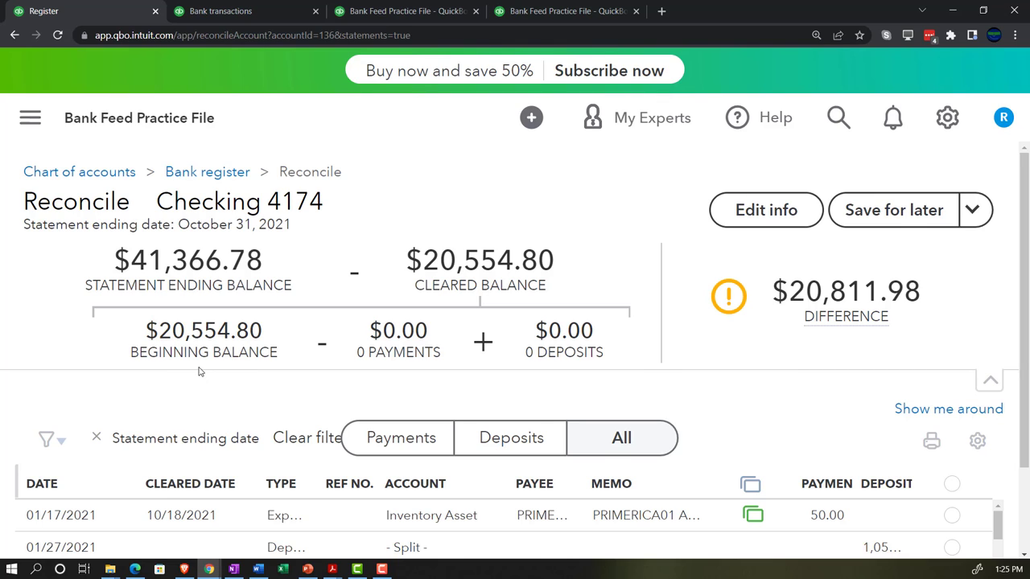
scroll(200, 371, "down", 2)
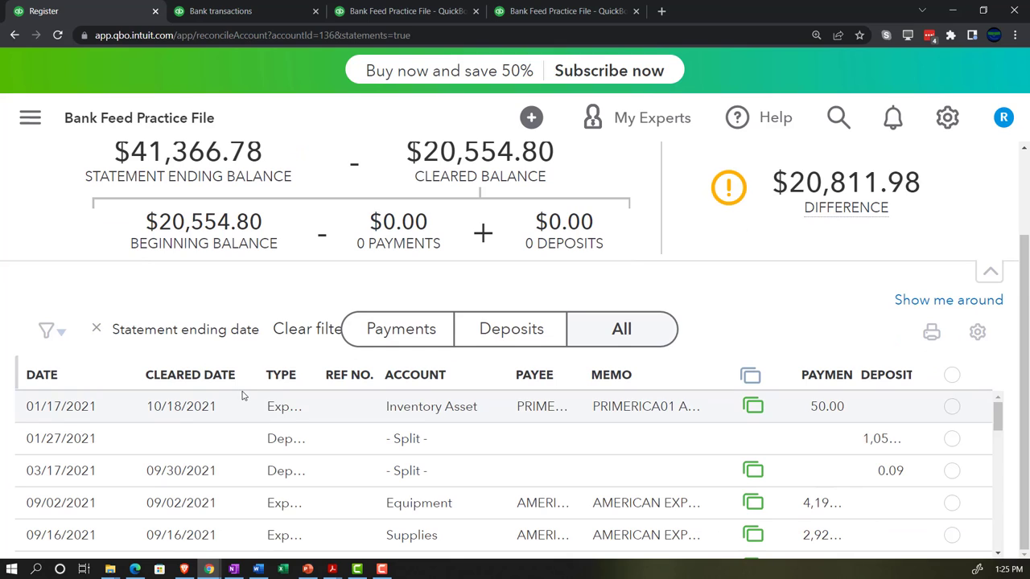
left_click(488, 344)
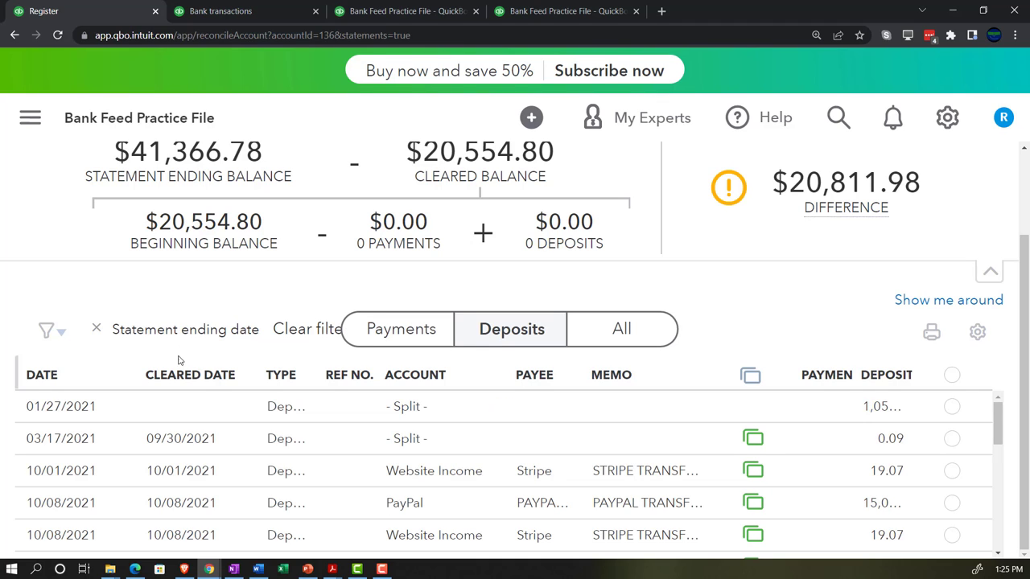
key("ctrl+minus")
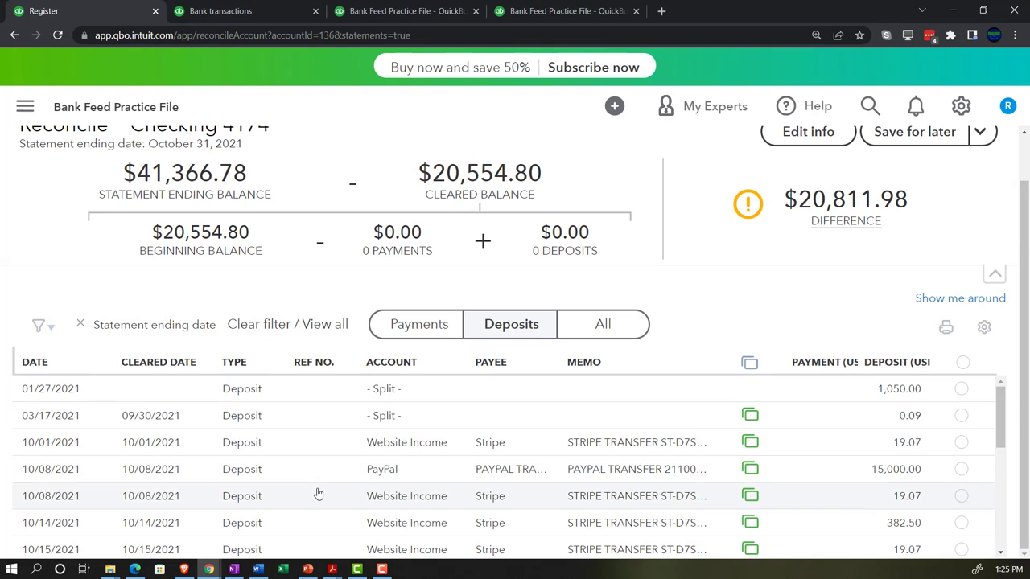
left_click(332, 569)
left_click(361, 523)
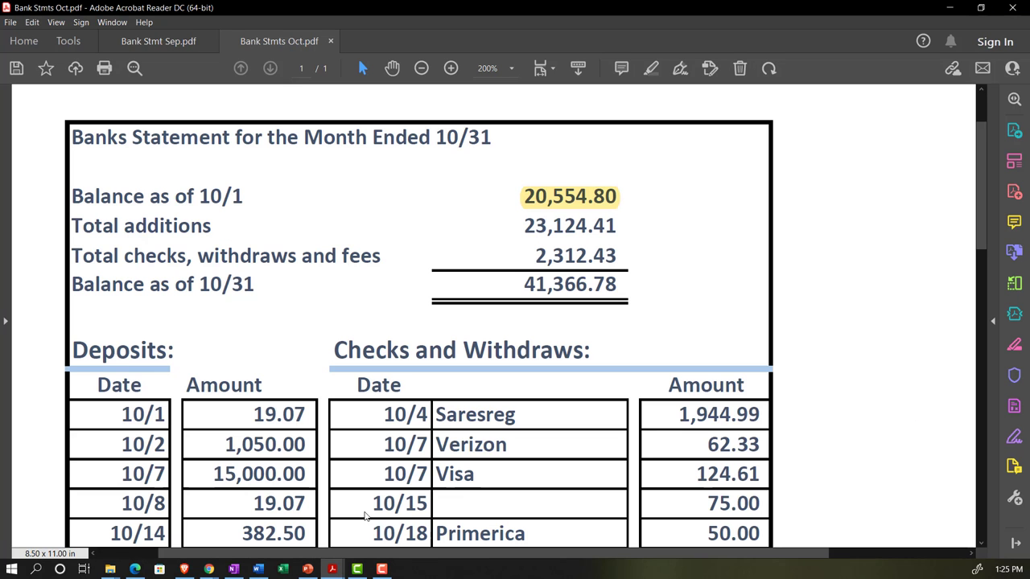
- Mark the 10/01 19.07 Stripe and 01/27 1,050.00 deposits as cleared
scroll(354, 450, "down", 3)
scroll(315, 384, "down", 2)
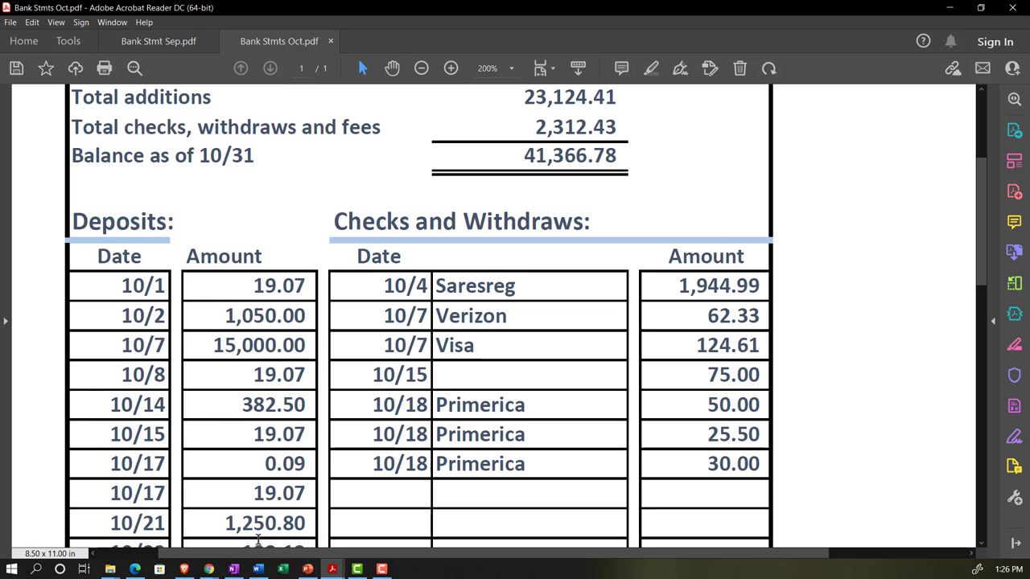
mouse_move(208, 569)
left_click(189, 522)
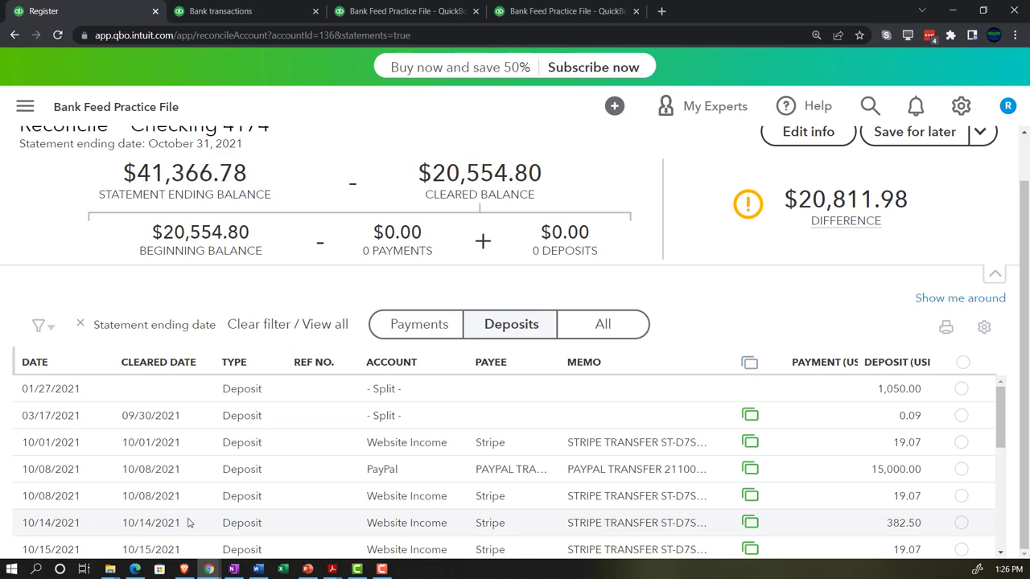
left_click(960, 443)
left_click(960, 390)
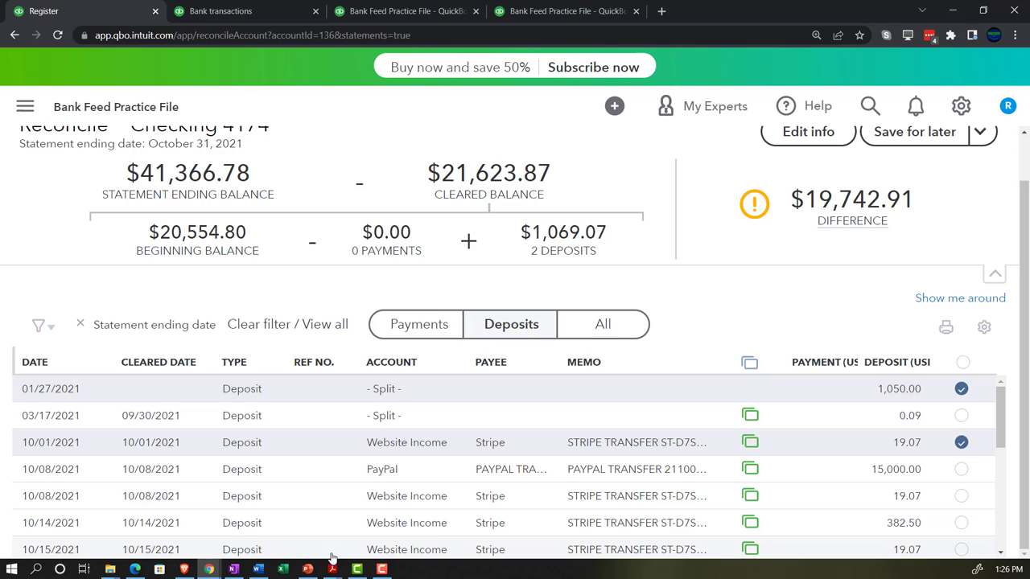
- Highlight the 19.07 and 1,050.00 deposits on the October statement, then return to QuickBooks
mouse_move(332, 568)
left_click(368, 511)
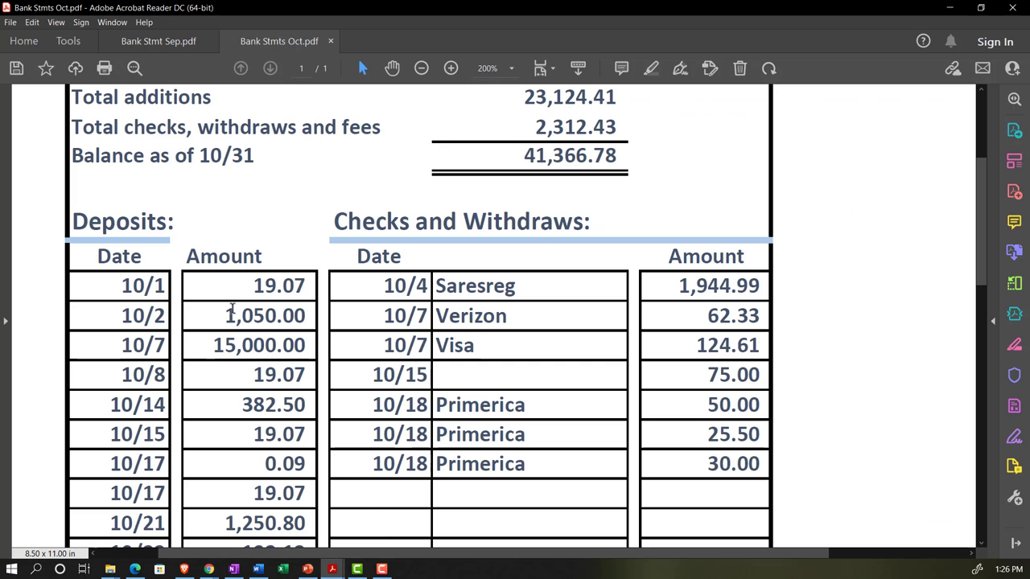
left_click_drag(252, 285, 306, 285)
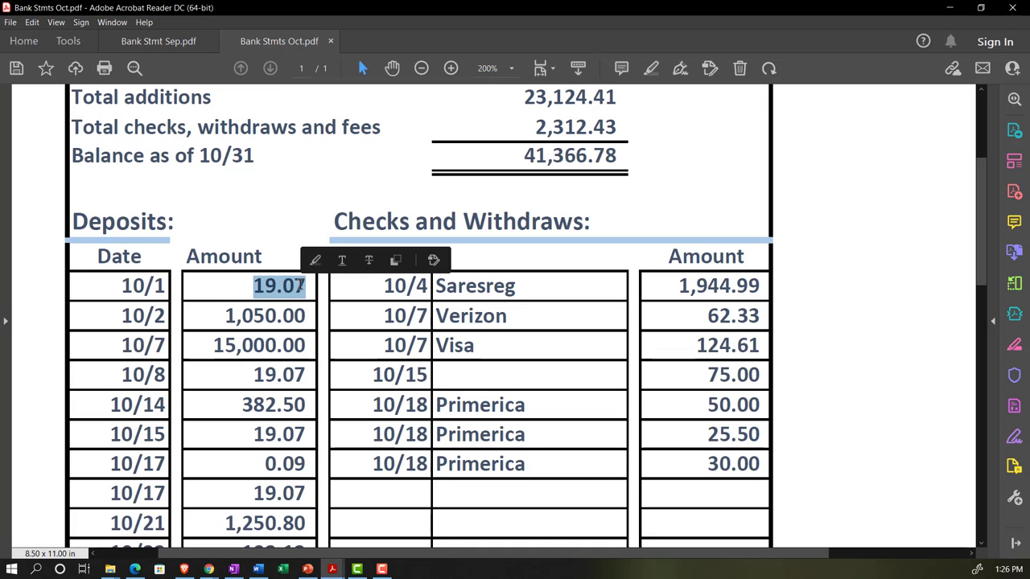
left_click(315, 260)
left_click_drag(224, 316, 308, 316)
left_click(315, 290)
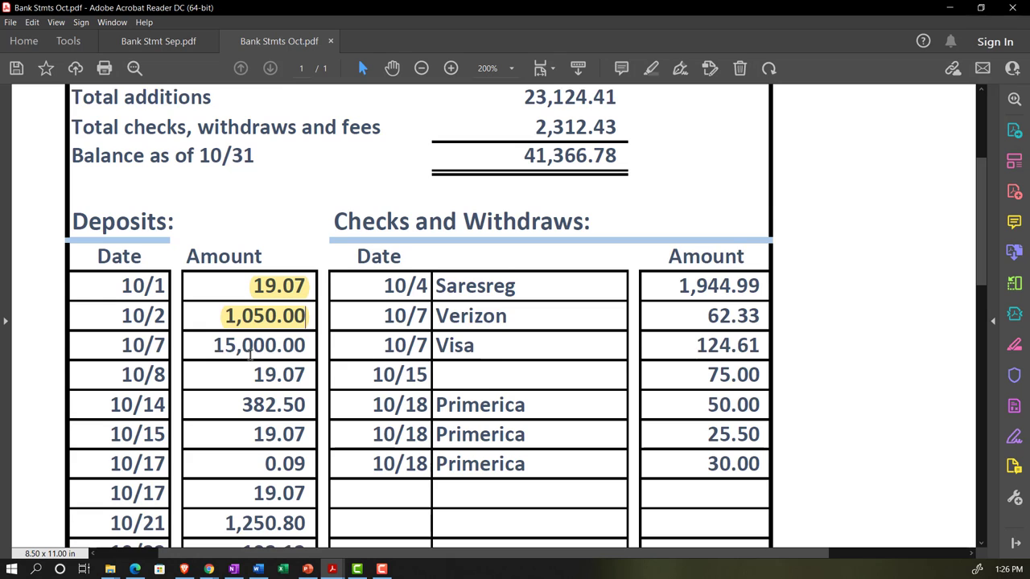
scroll(250, 359, "down", 1)
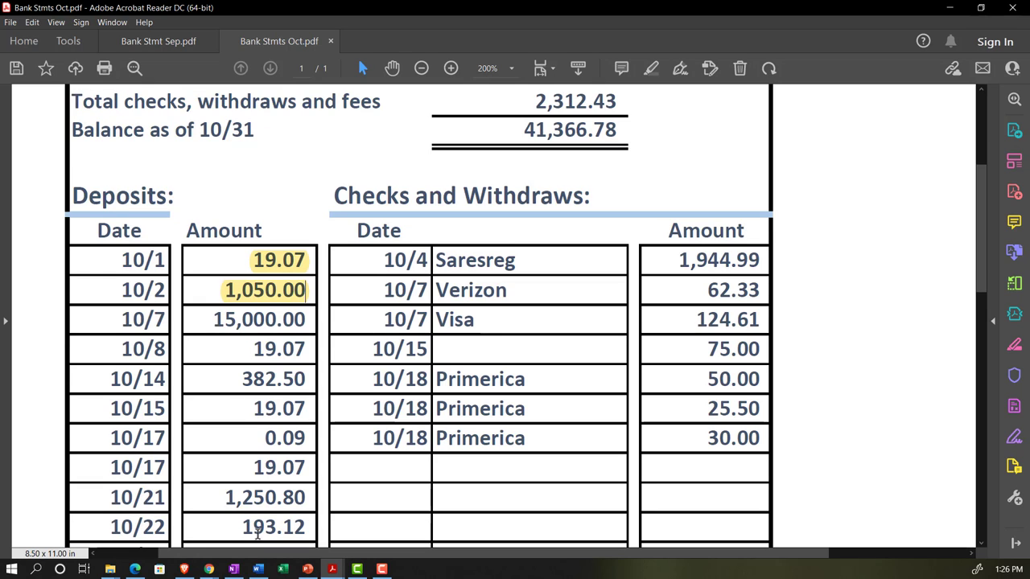
left_click(209, 569)
left_click(186, 527)
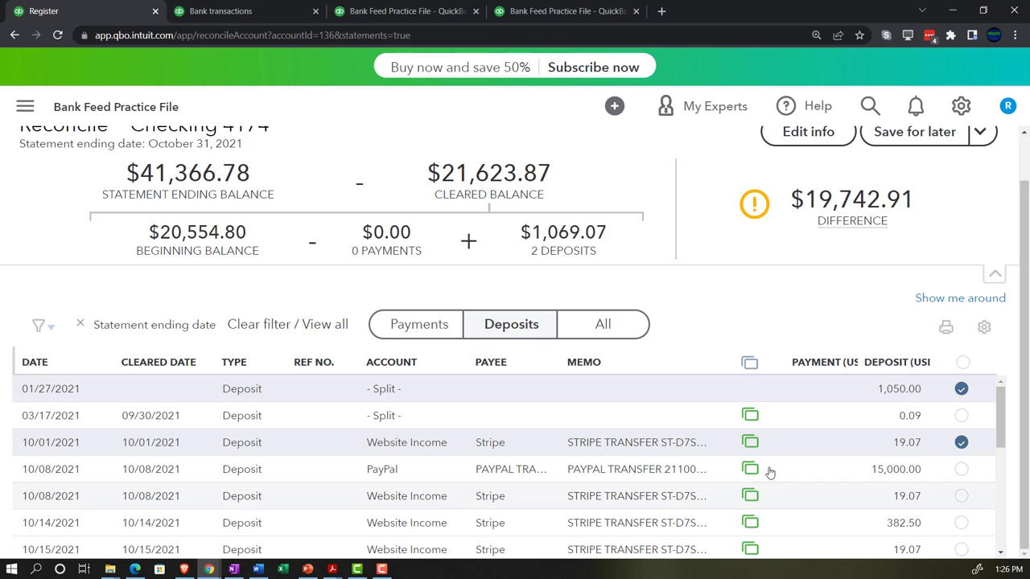
- Mark the 10/08 PayPal 15,000.00 and 10/08 Stripe 19.07 deposits as cleared
left_click(963, 472)
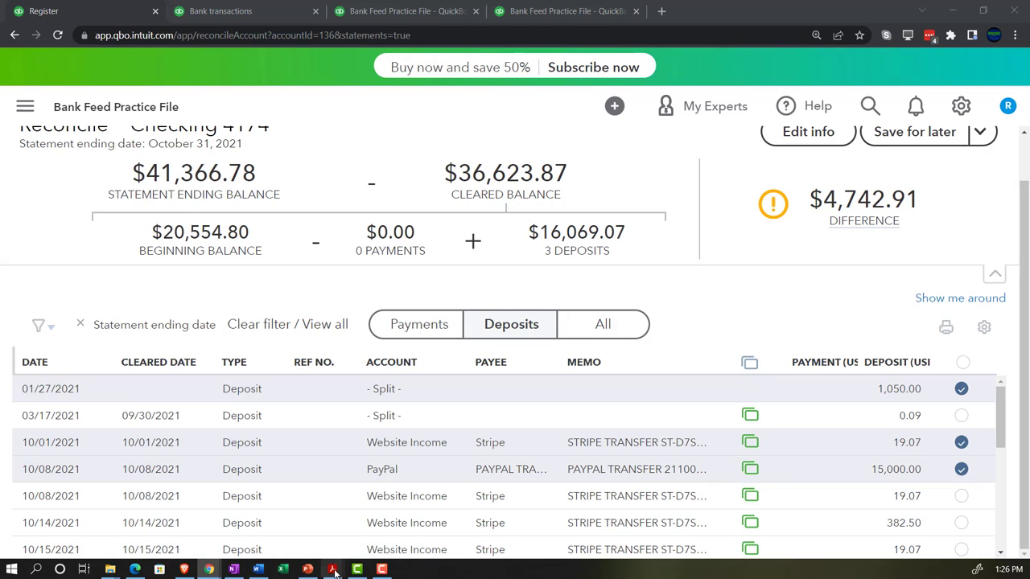
mouse_move(334, 568)
left_click(292, 531)
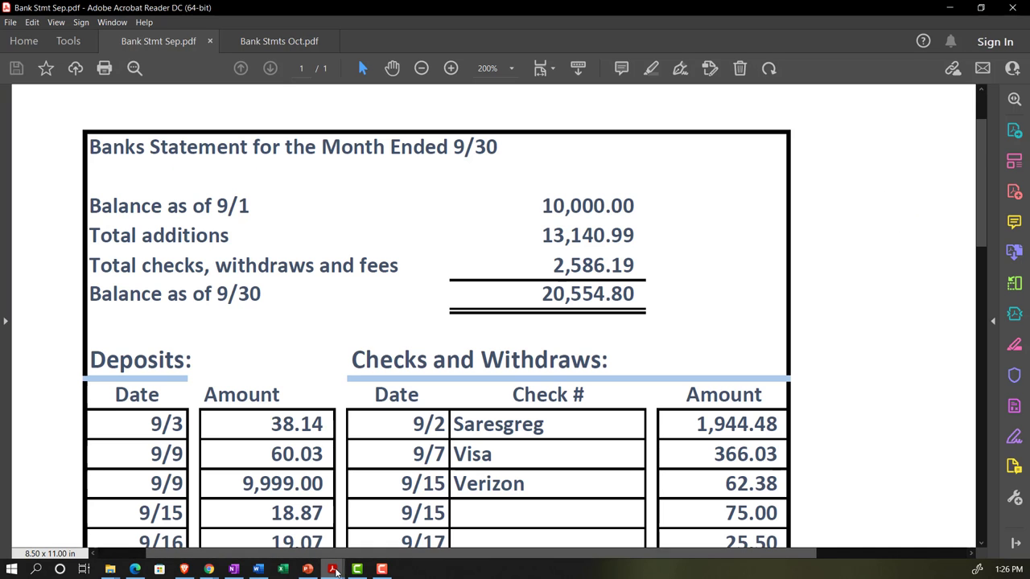
left_click(383, 524)
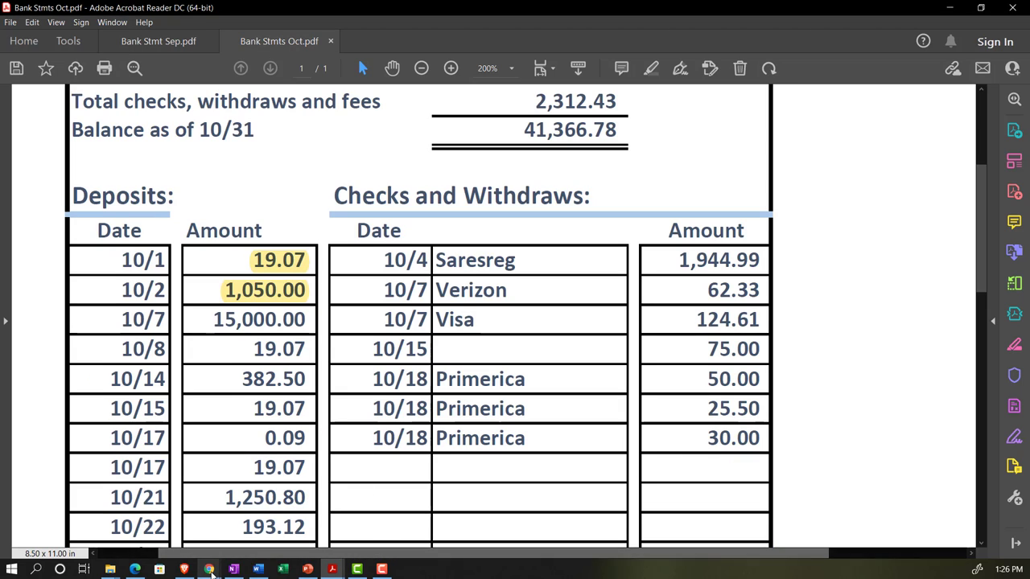
mouse_move(208, 568)
left_click(152, 510)
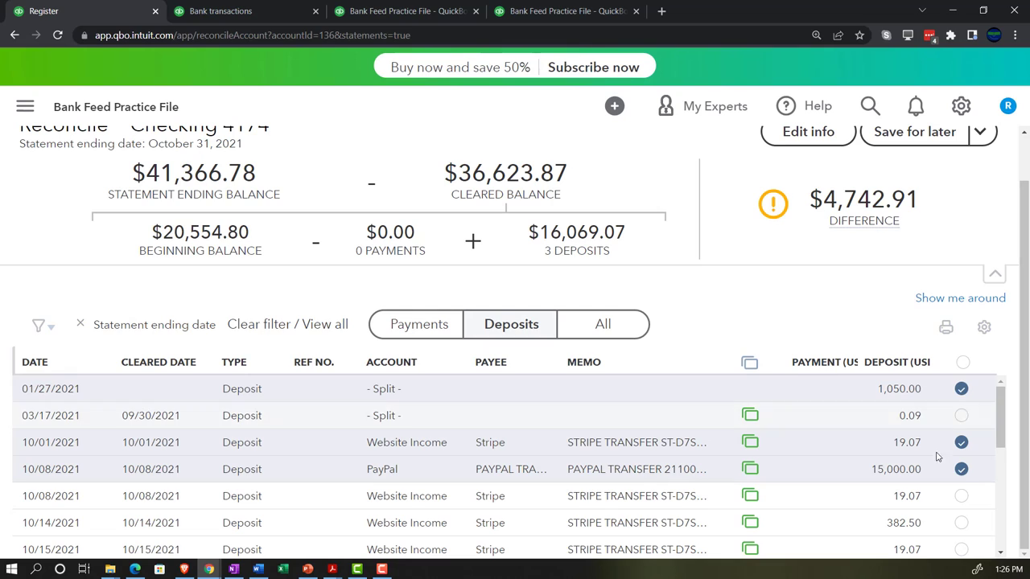
left_click(961, 496)
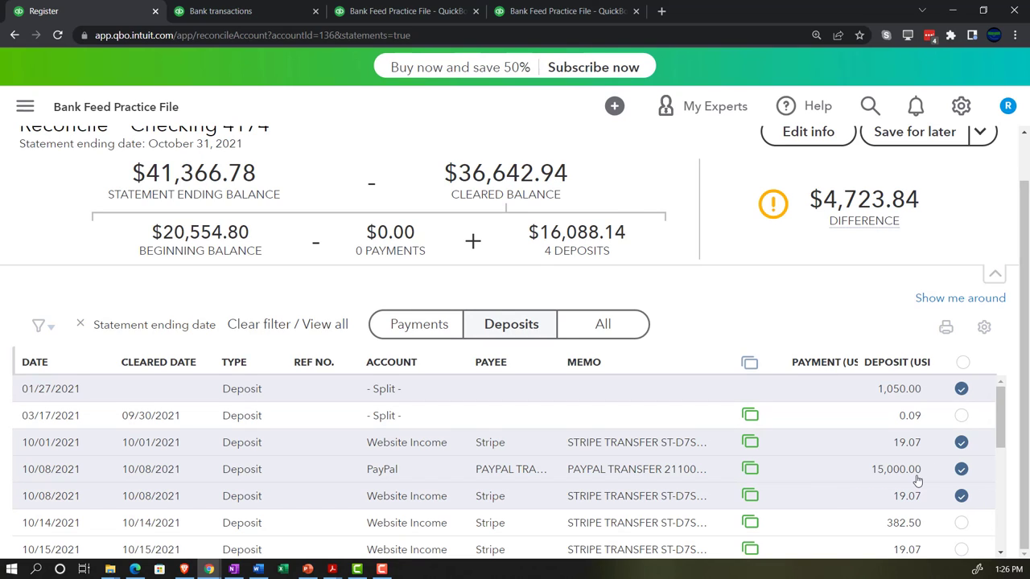
- Highlight the 15,000.00 and 10/8 19.07 deposits on the statement, then return to the reconciliation
left_click(234, 569)
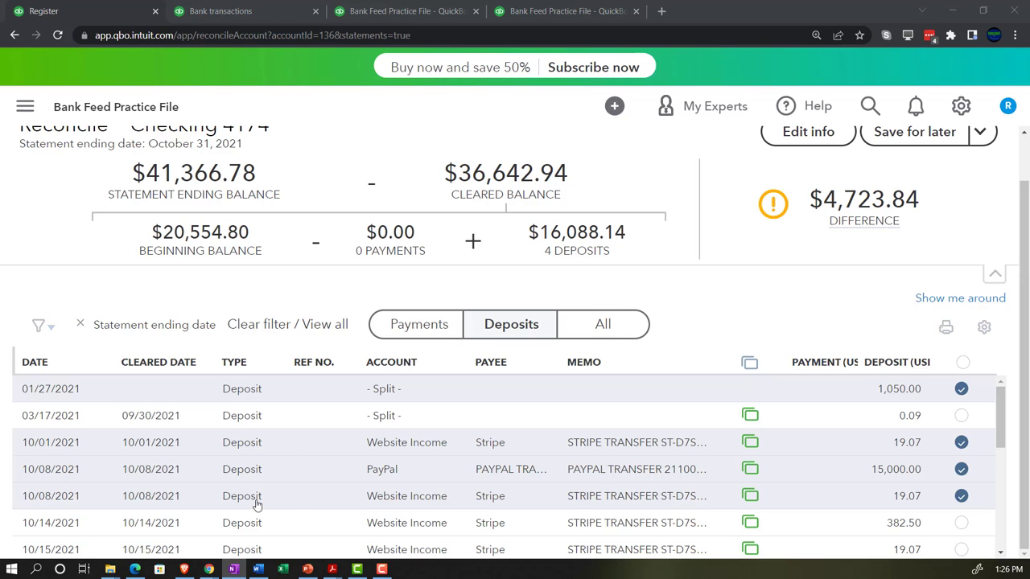
left_click(330, 570)
mouse_move(329, 570)
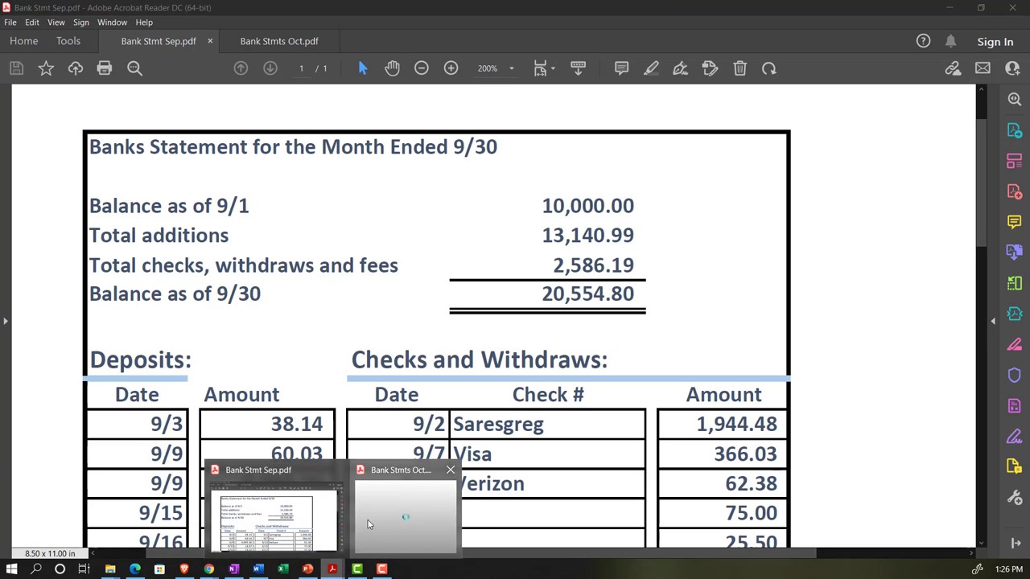
left_click(391, 482)
left_click_drag(213, 320, 312, 320)
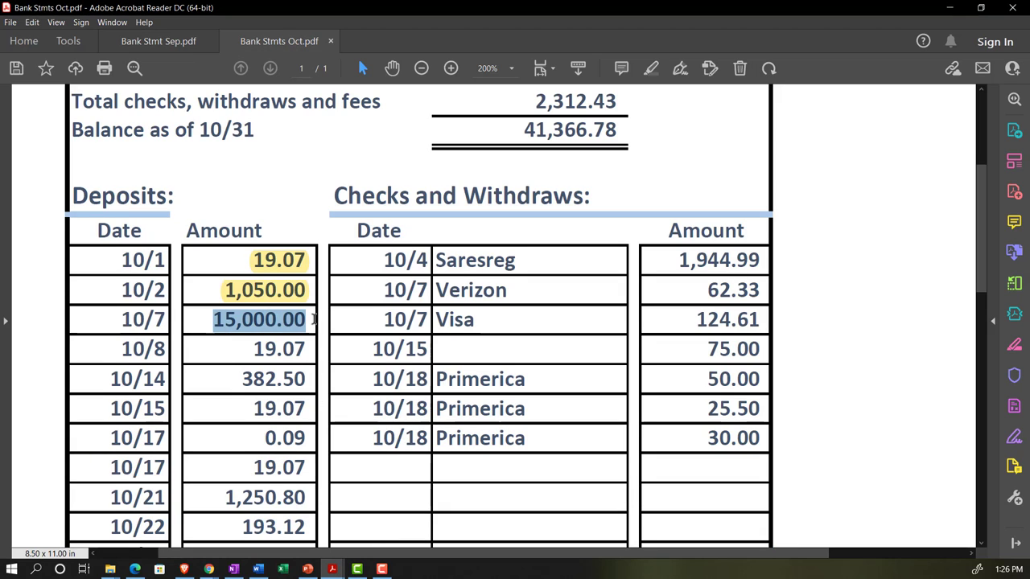
left_click(328, 294)
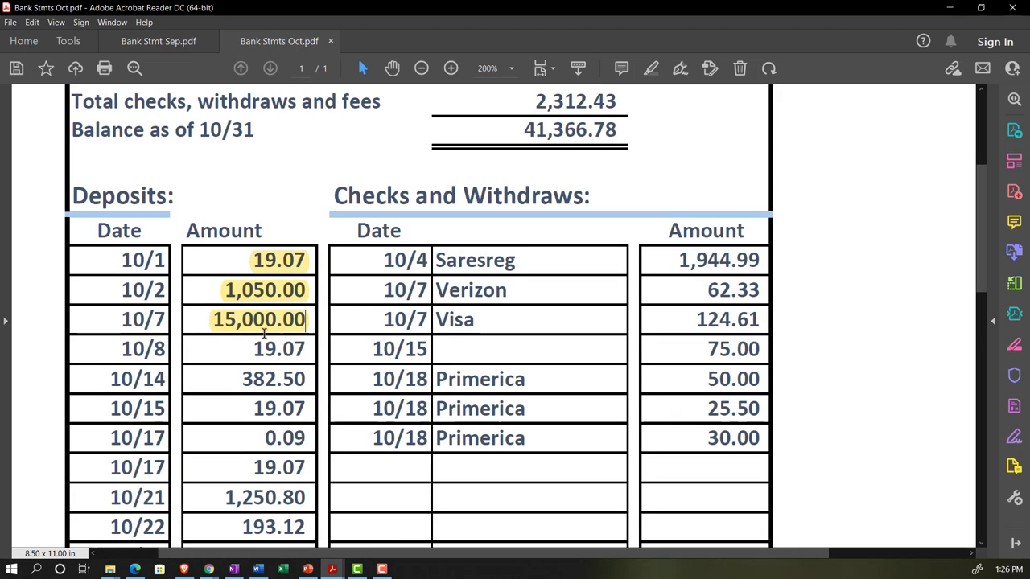
left_click_drag(251, 349, 318, 350)
left_click(332, 324)
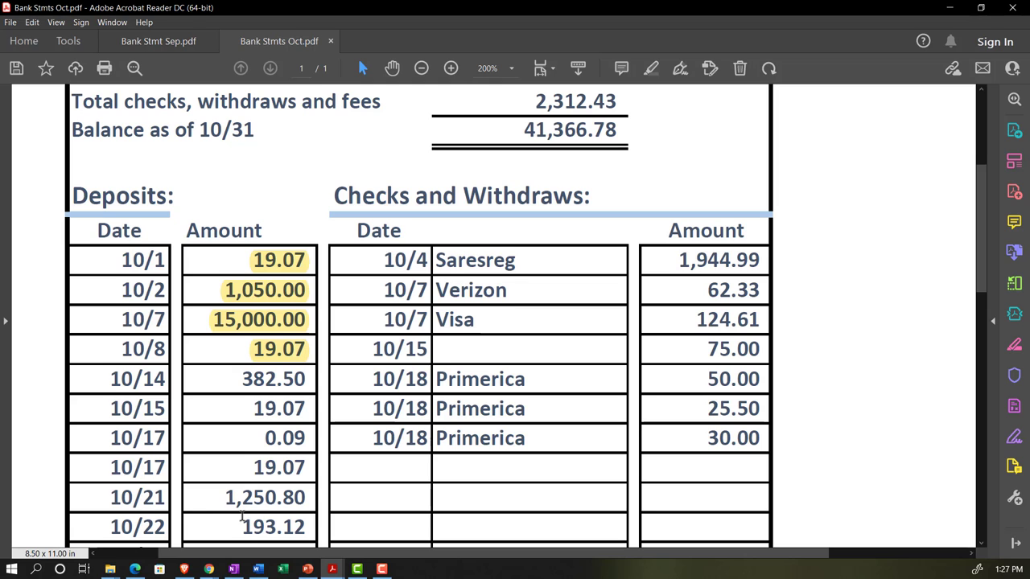
mouse_move(208, 569)
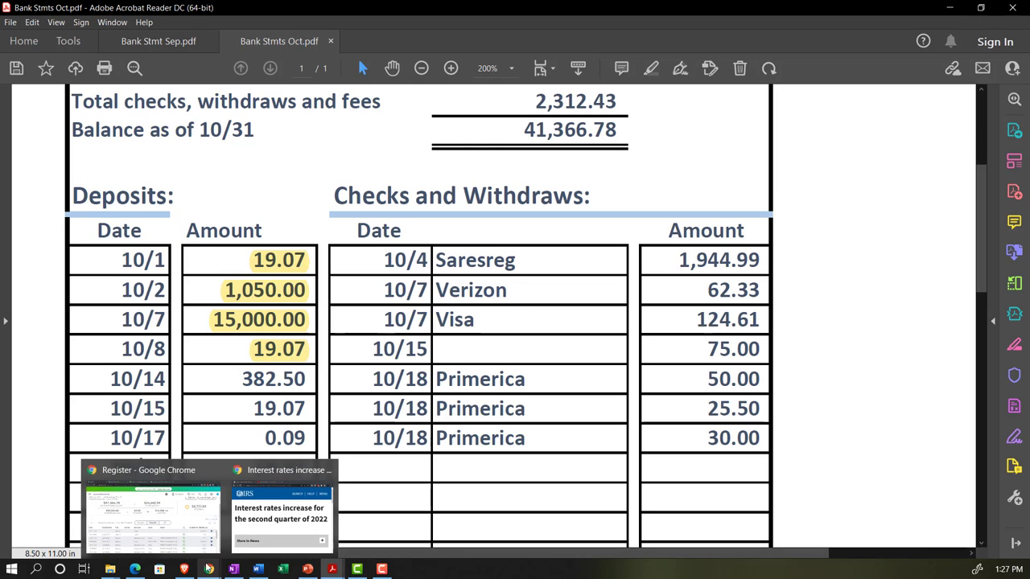
left_click(137, 514)
scroll(616, 406, "down", 1)
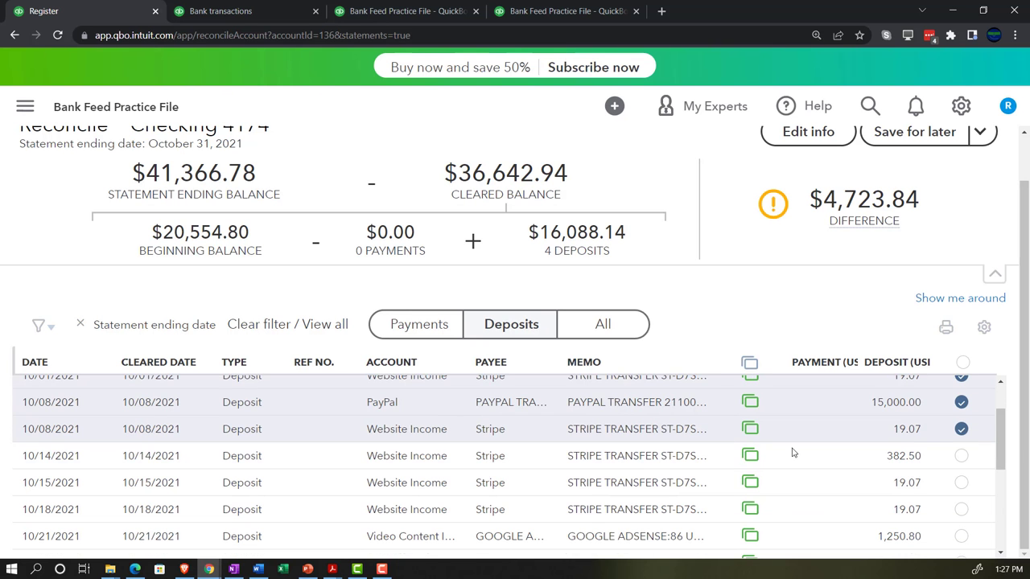
- Clear the 10/15 19.07 and 10/14 382.50 deposits and highlight both on the statement
left_click(960, 483)
left_click(960, 457)
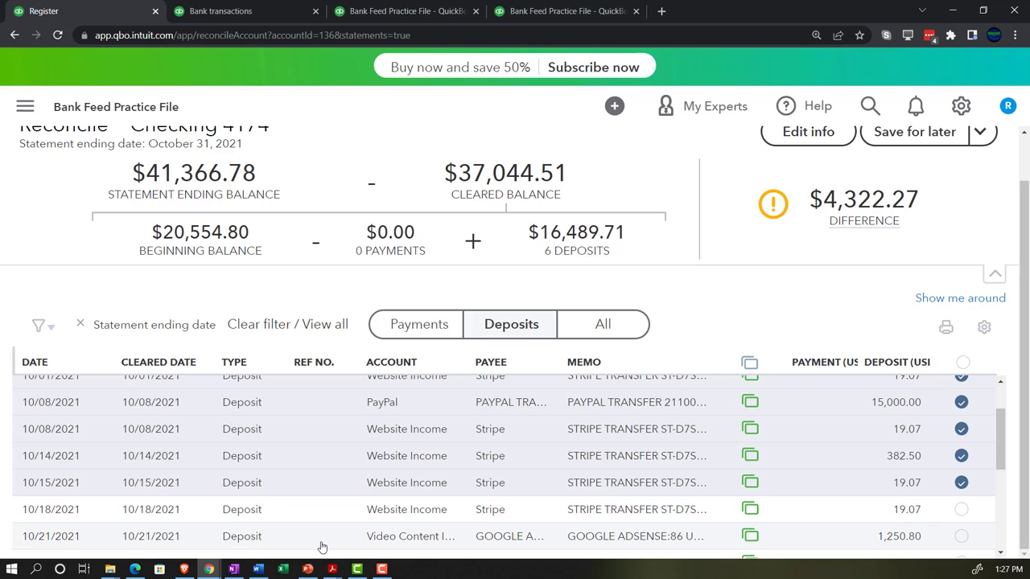
left_click(331, 569)
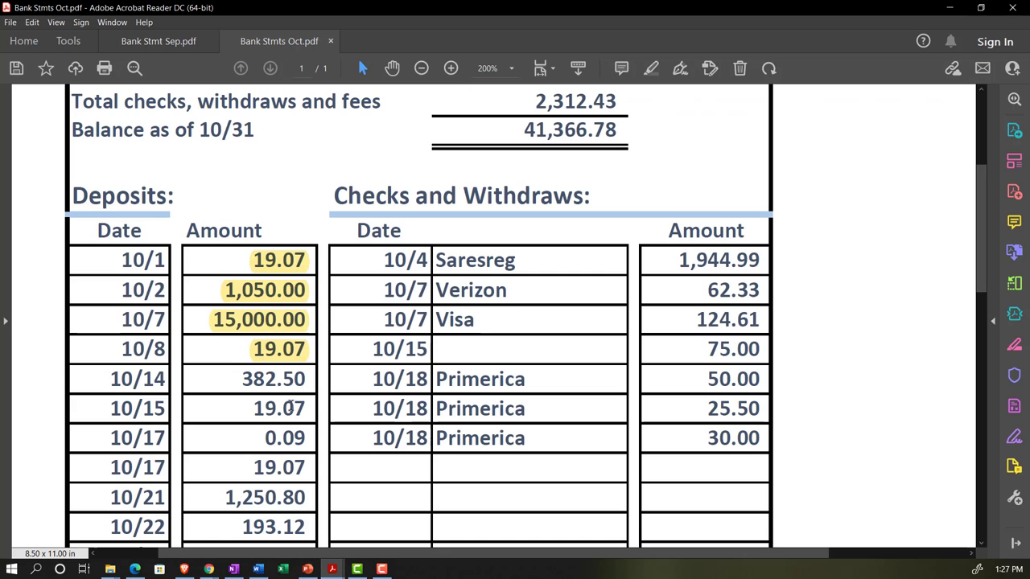
left_click_drag(240, 379, 306, 379)
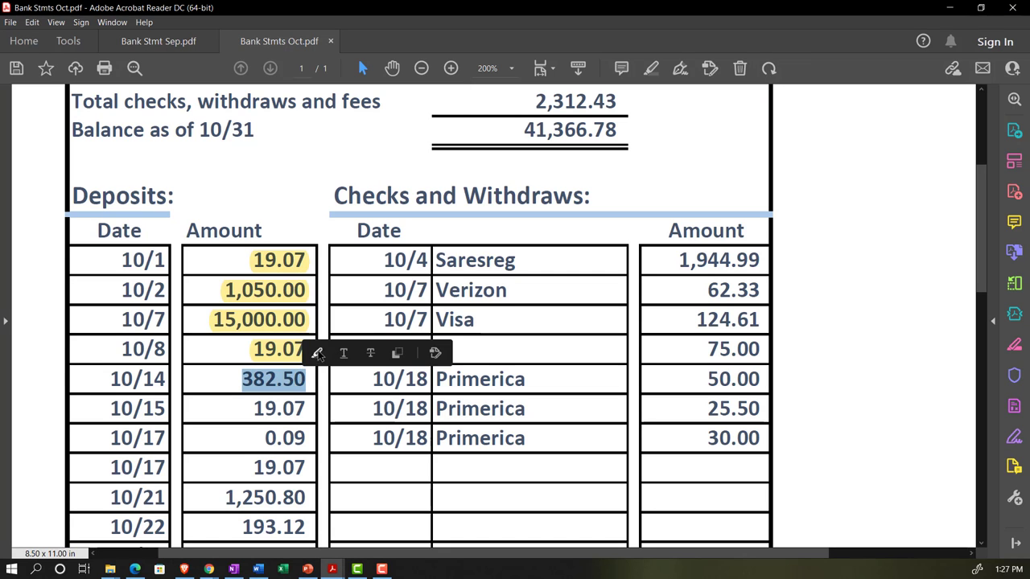
left_click(319, 352)
left_click_drag(251, 407, 307, 408)
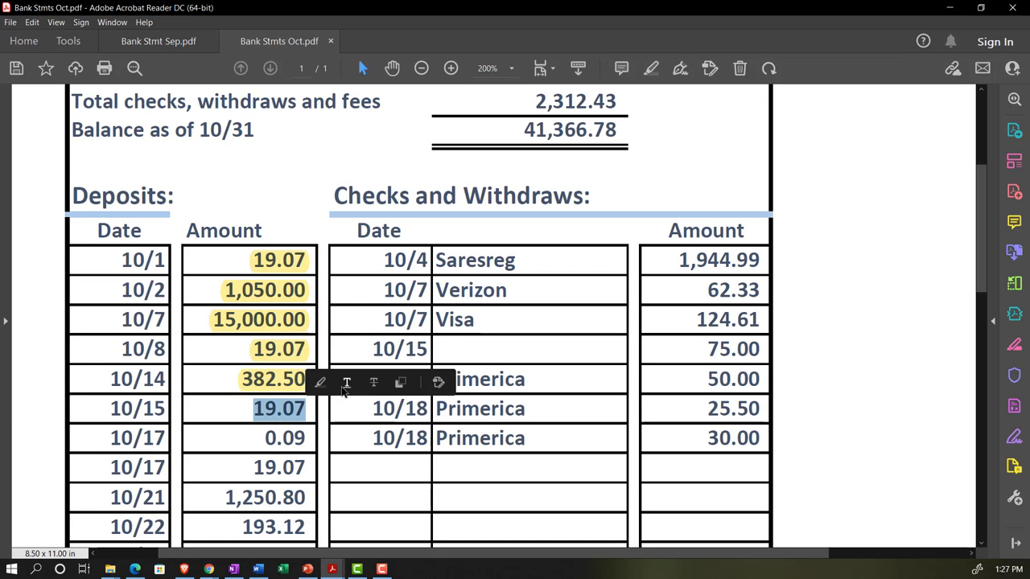
left_click(319, 383)
scroll(270, 396, "down", 1)
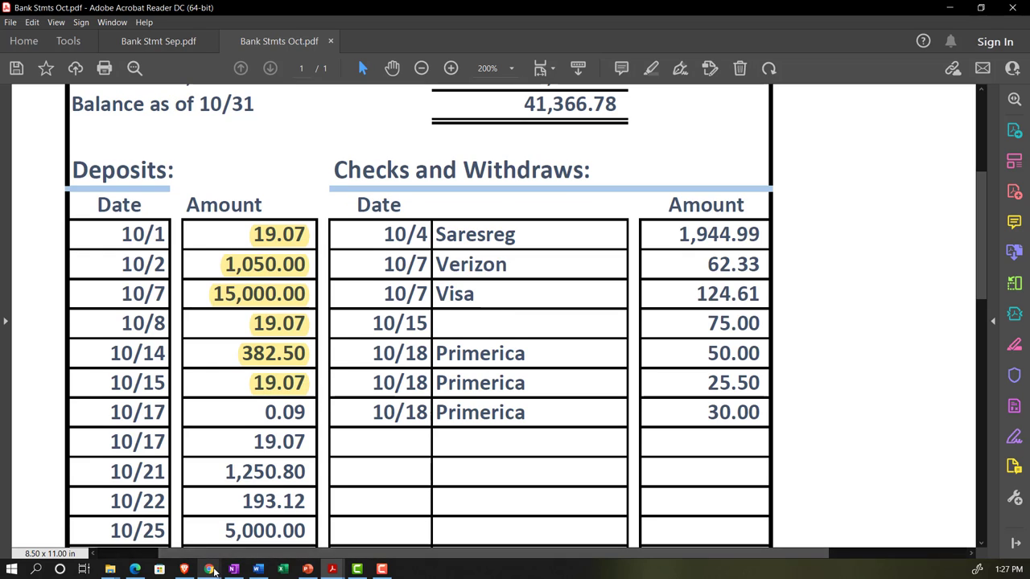
- Mark the 10/18 19.07 and 03/17/2021 0.09 deposits as cleared
mouse_move(208, 569)
left_click(198, 532)
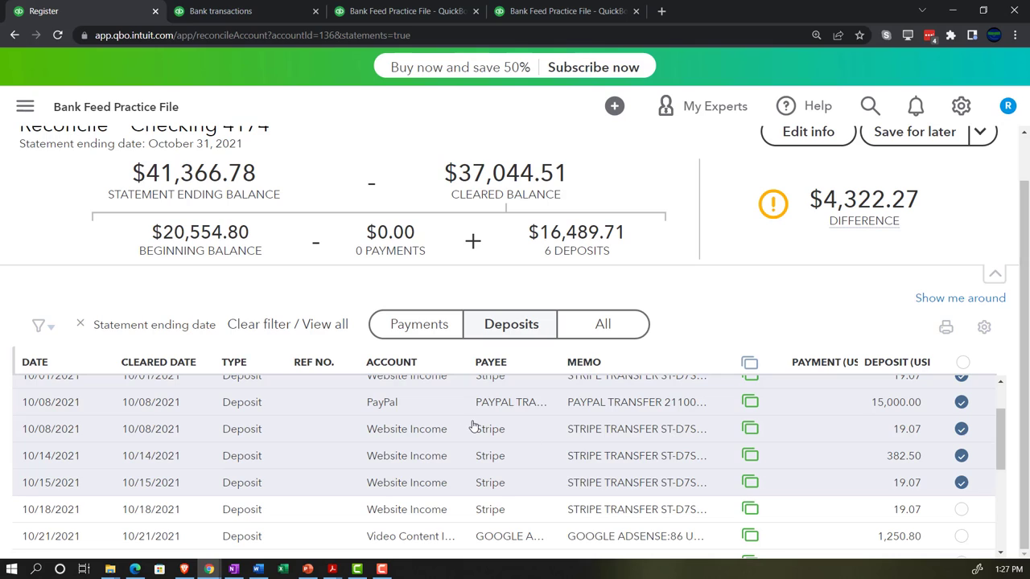
scroll(563, 426, "down", 1)
left_click(958, 445)
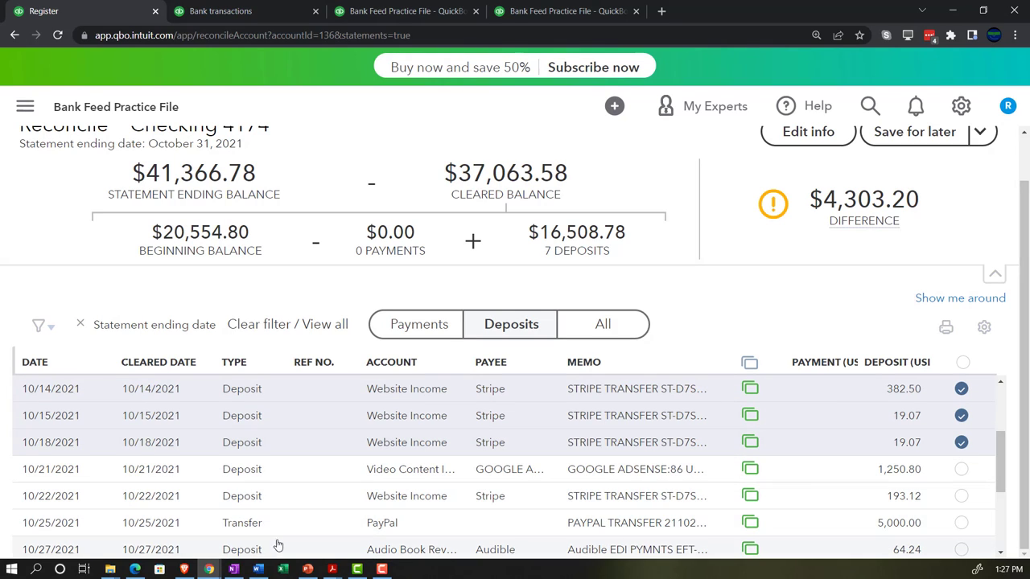
mouse_move(208, 569)
left_click(195, 529)
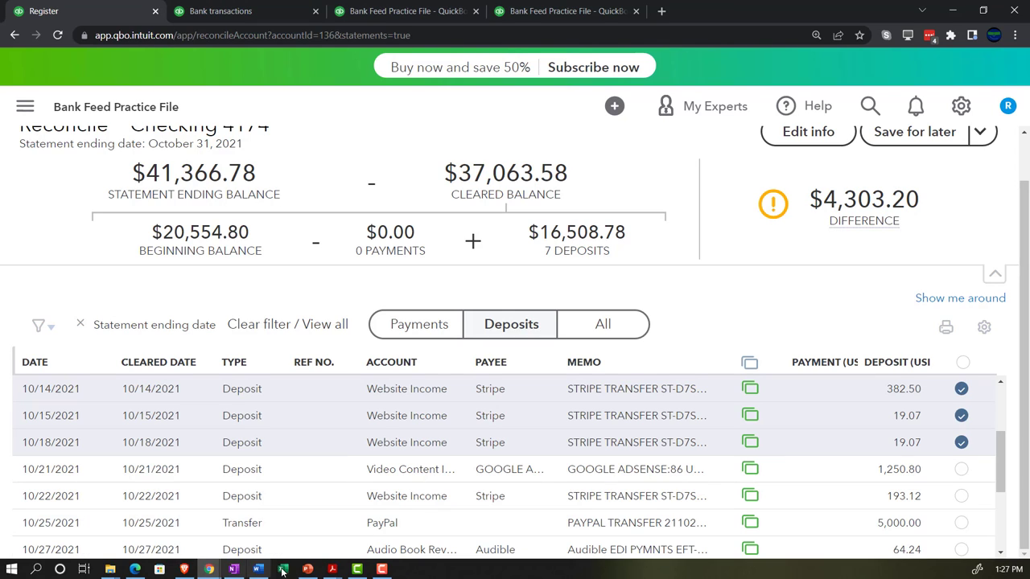
left_click(331, 569)
left_click(350, 531)
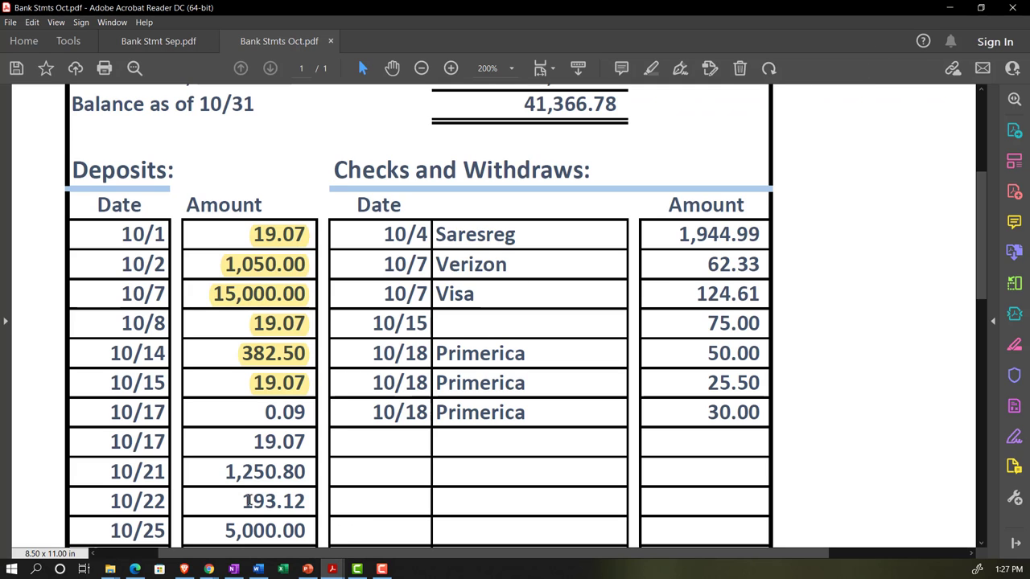
mouse_move(208, 568)
left_click(183, 522)
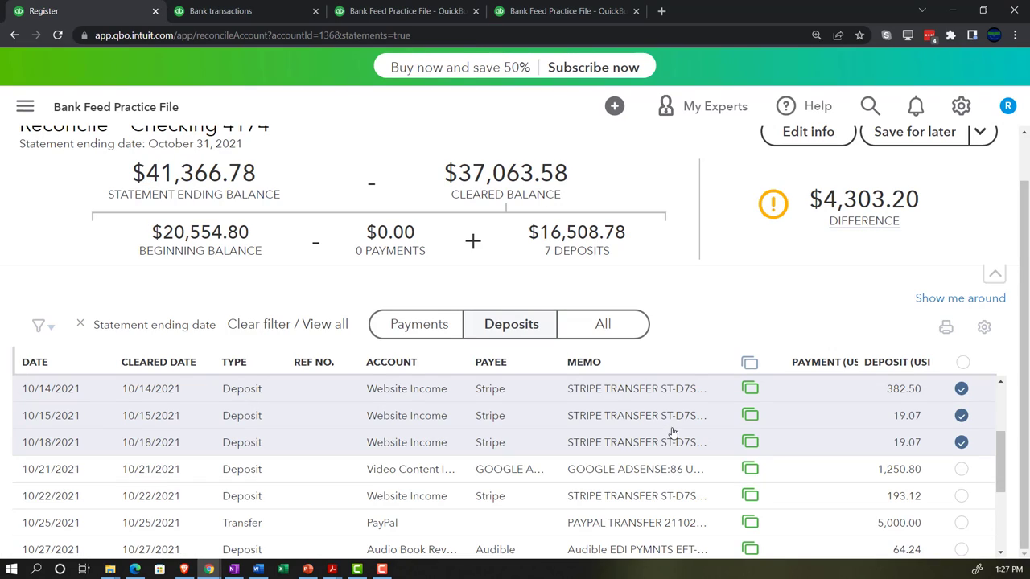
scroll(879, 475, "up", 3)
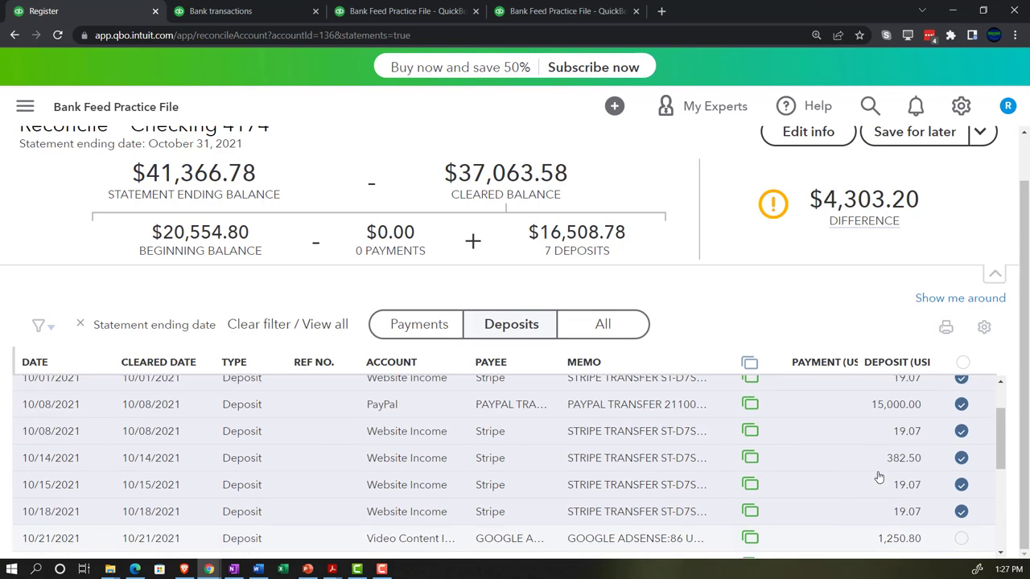
left_click(961, 416)
- Highlight the 0.09 and 10/17 19.07 deposits on the October statement
scroll(699, 461, "down", 3)
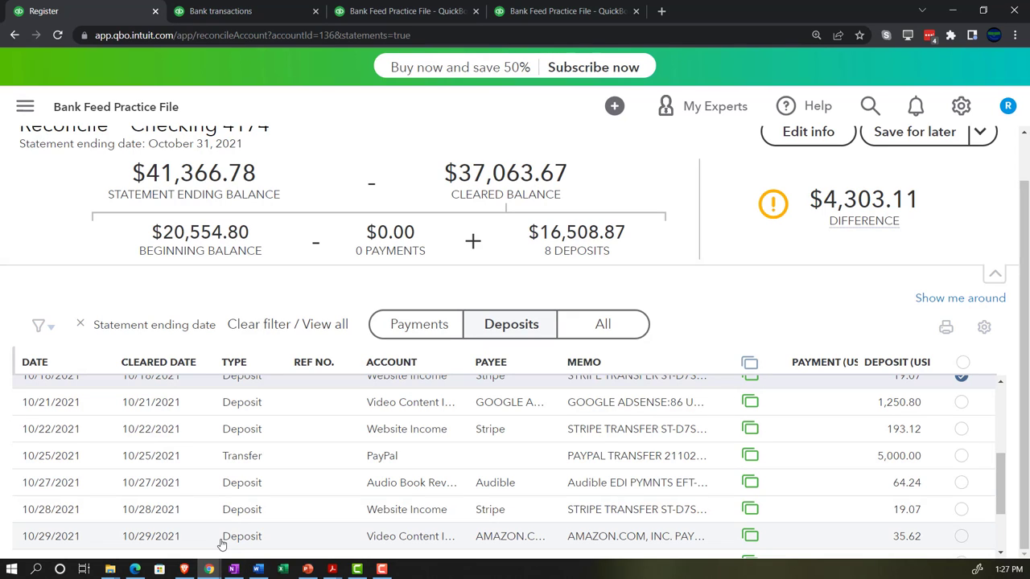
left_click(333, 569)
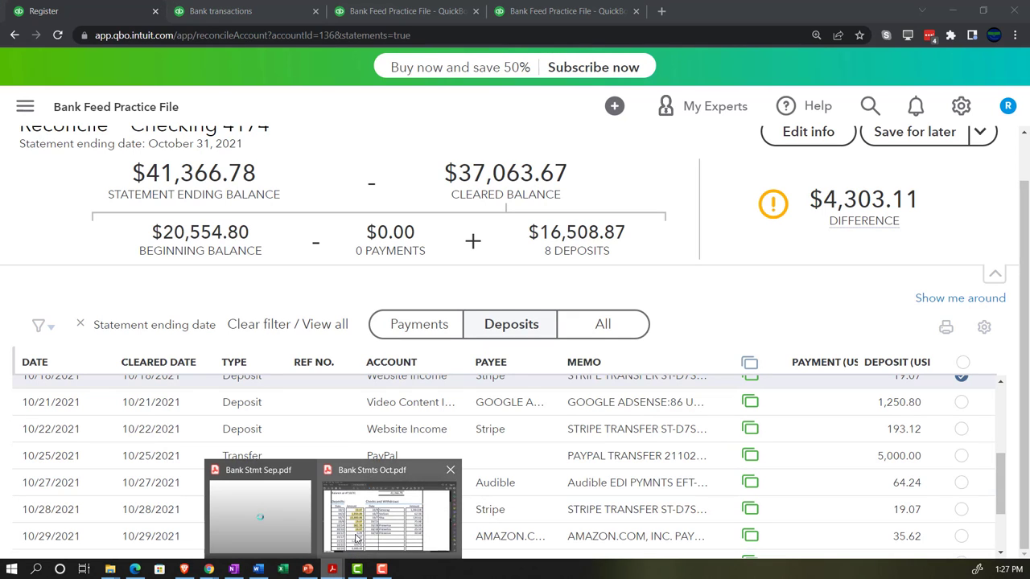
left_click(371, 515)
left_click_drag(256, 411, 307, 412)
left_click(319, 387)
left_click_drag(254, 442, 308, 441)
left_click(322, 417)
- Back in QuickBooks, mark the 10/21 1,250.80 deposit as cleared
scroll(304, 451, "down", 1)
scroll(304, 432, "down", 4)
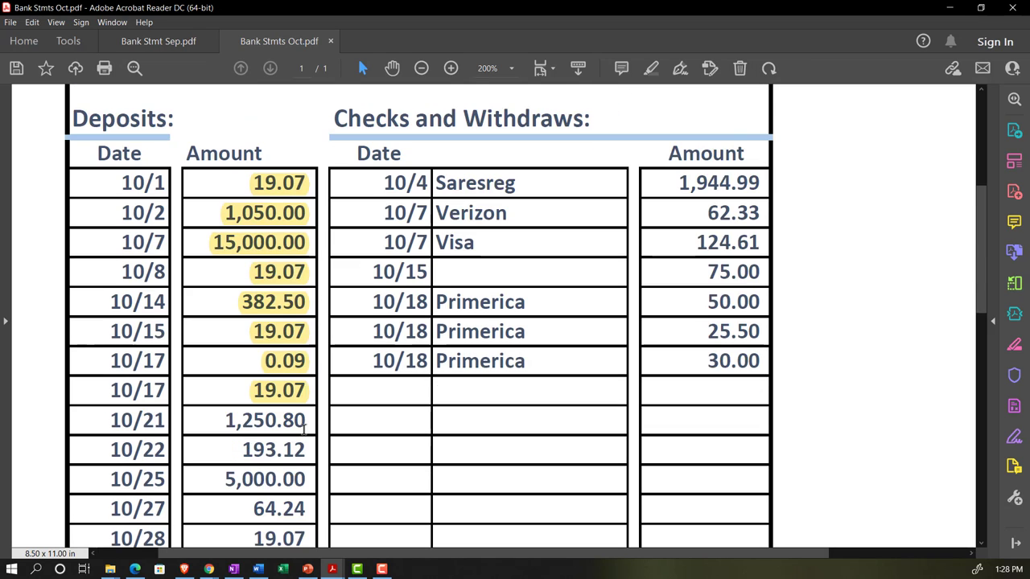
scroll(304, 432, "down", 3)
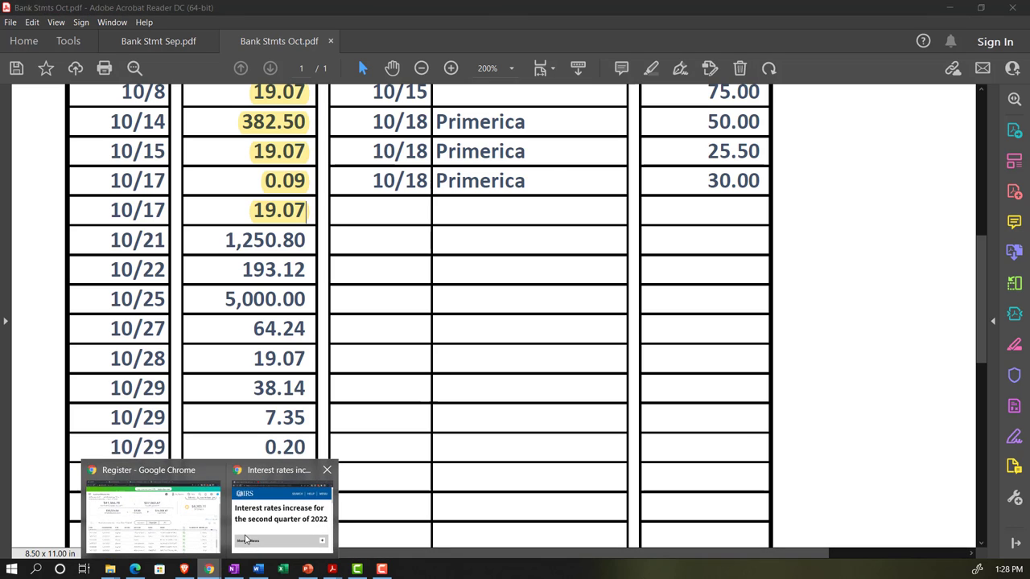
left_click(160, 515)
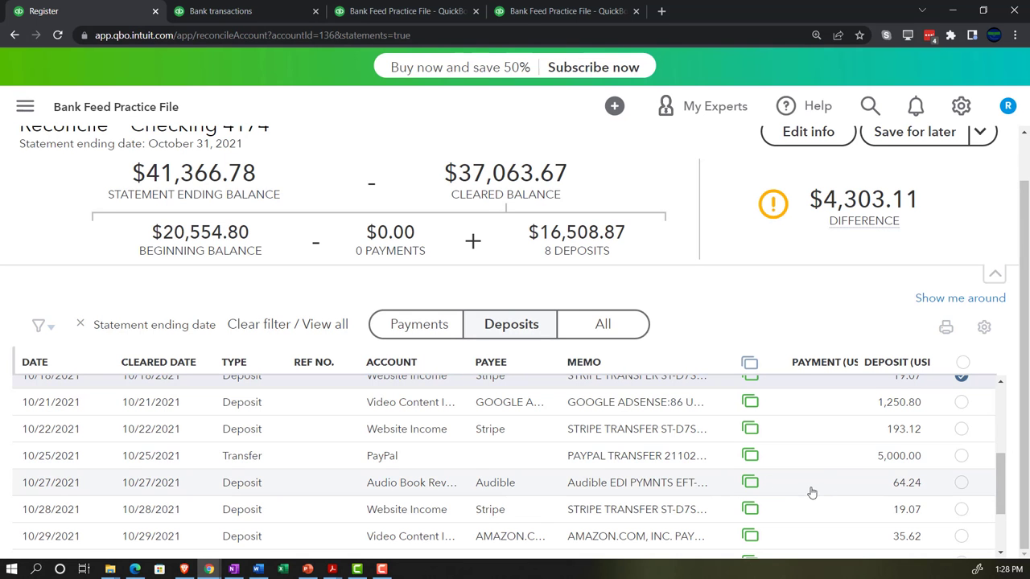
scroll(821, 491, "up", 1)
left_click(960, 470)
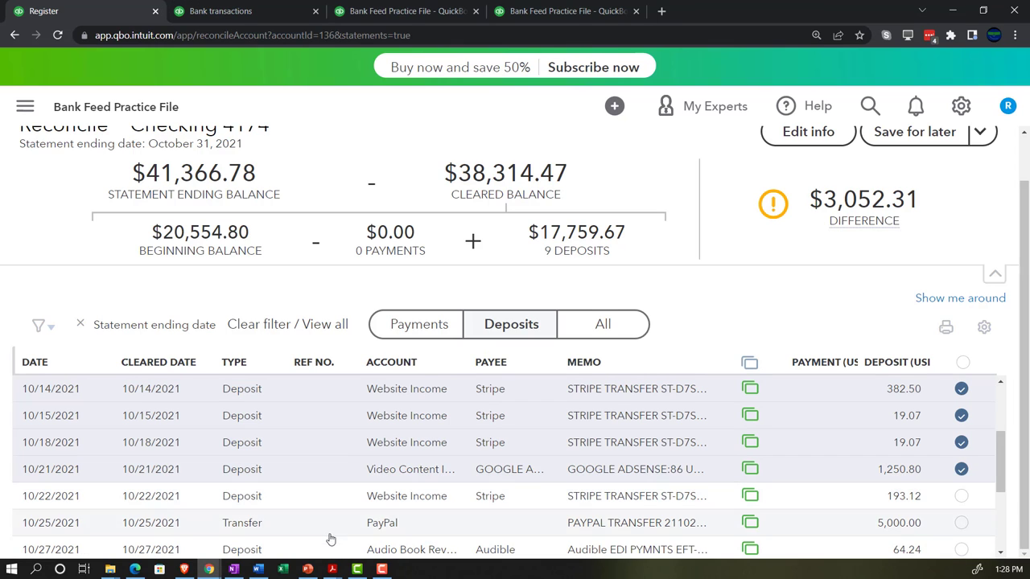
- Highlight the 1,250.80 deposit on the October statement
mouse_move(333, 568)
left_click(371, 495)
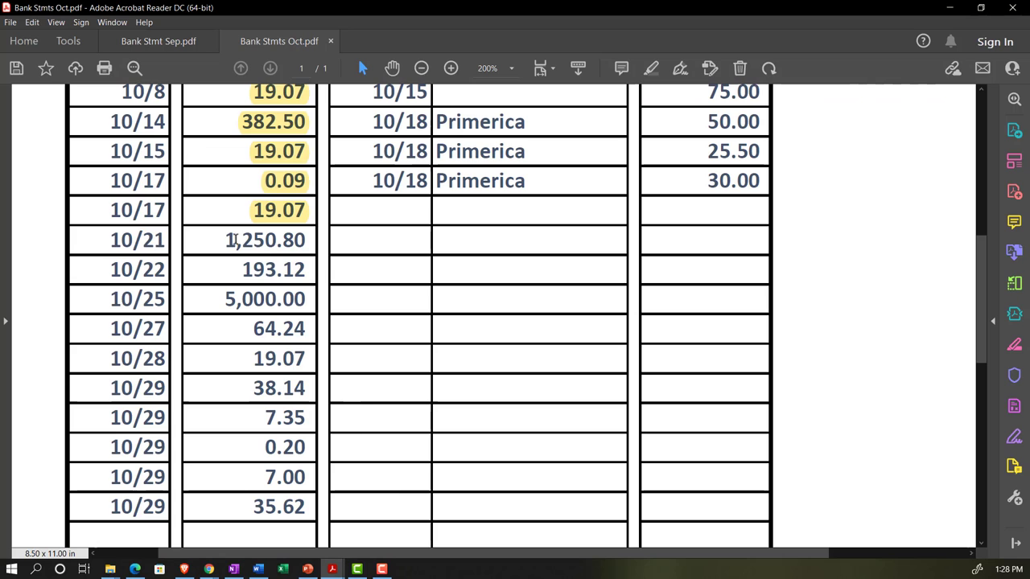
left_click_drag(226, 240, 309, 239)
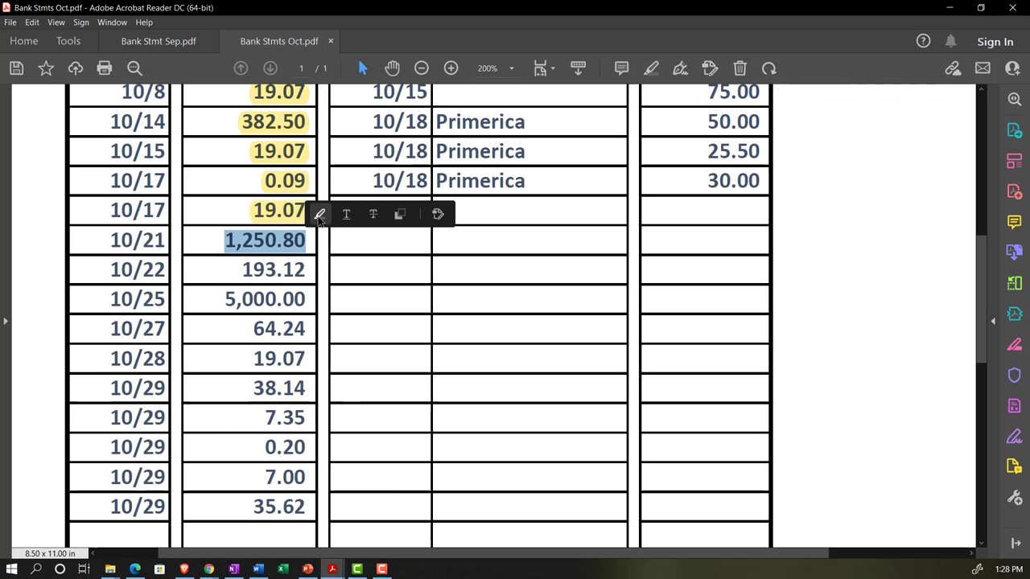
left_click(320, 214)
scroll(305, 271, "down", 1)
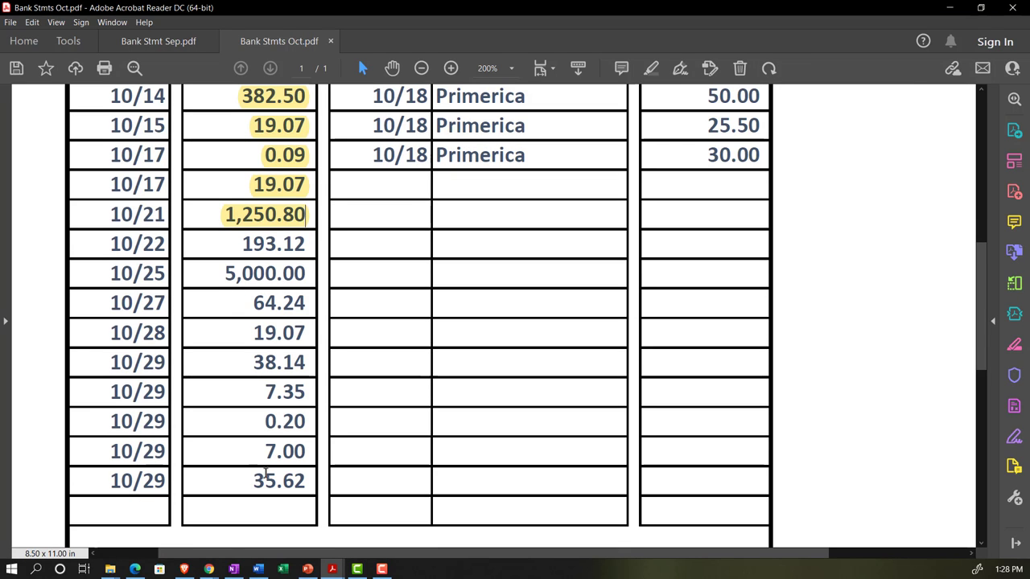
- Clear the 10/22 193.12 deposit and highlight 193.12 on the statement
mouse_move(208, 569)
left_click(155, 511)
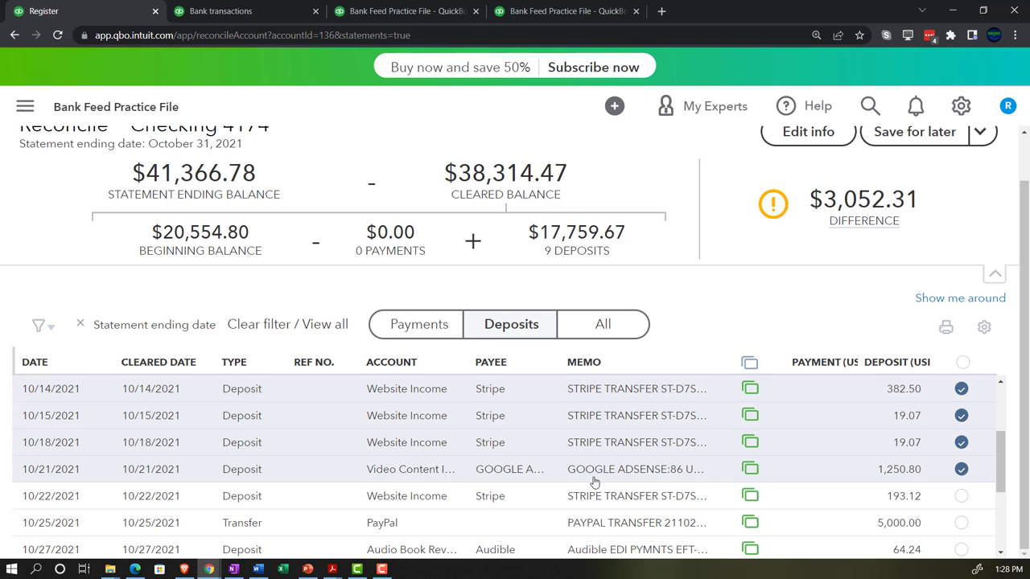
left_click(961, 497)
scroll(643, 474, "down", 1)
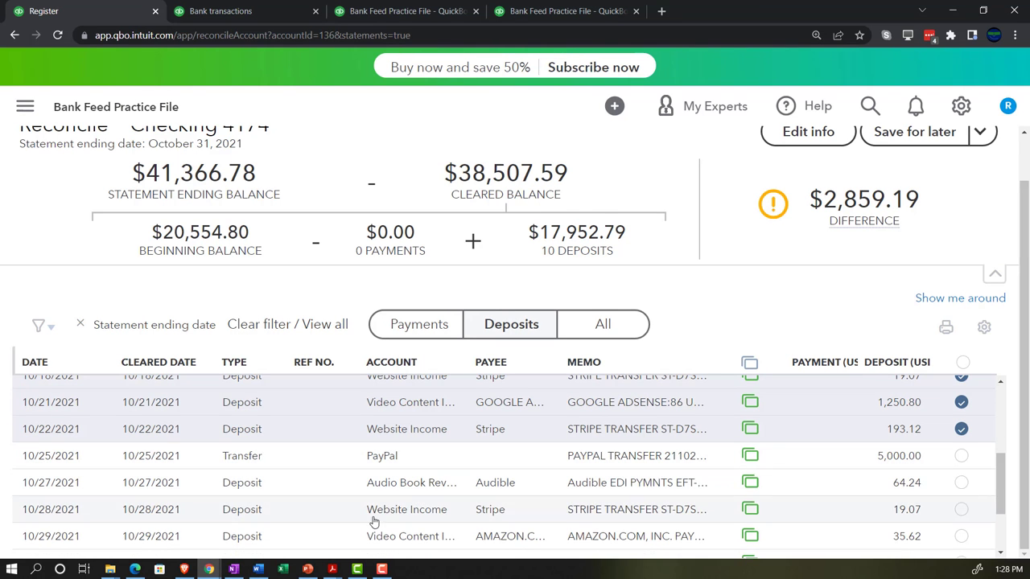
left_click(332, 568)
left_click(338, 544)
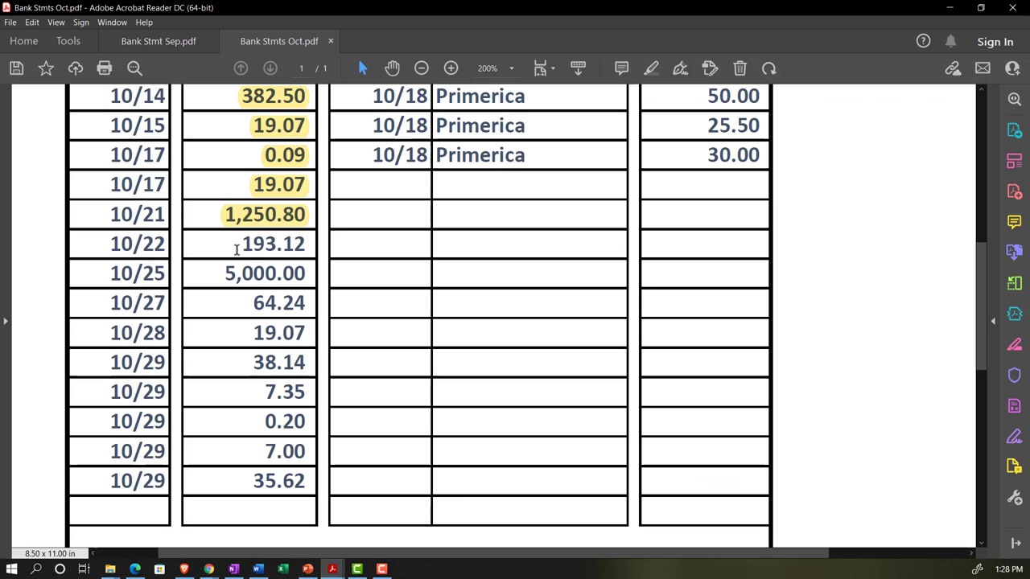
left_click_drag(237, 249, 304, 245)
left_click(345, 215)
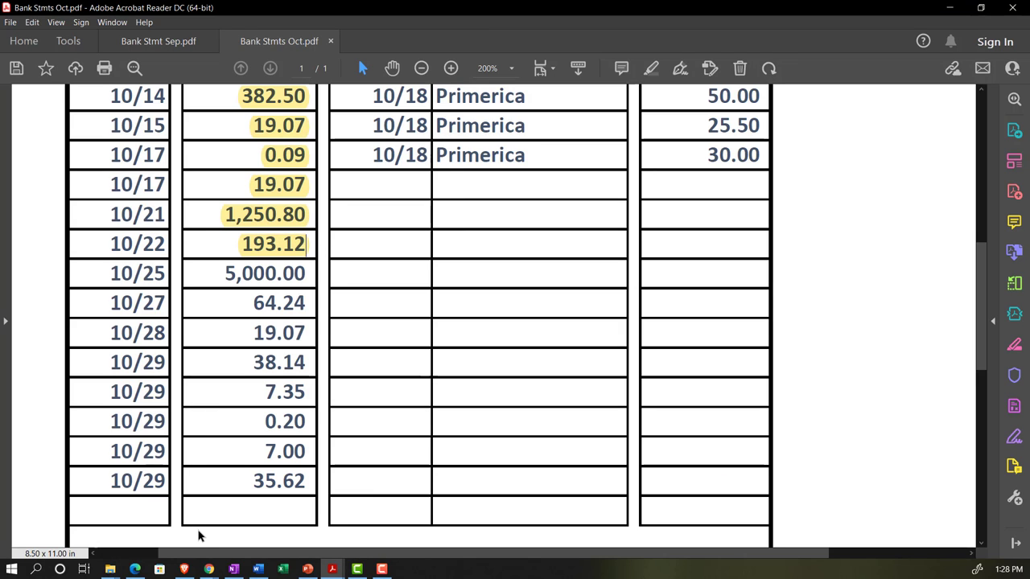
- Mark the 10/25 PayPal transfer and 10/27 Audible deposit as cleared
mouse_move(208, 568)
left_click(148, 522)
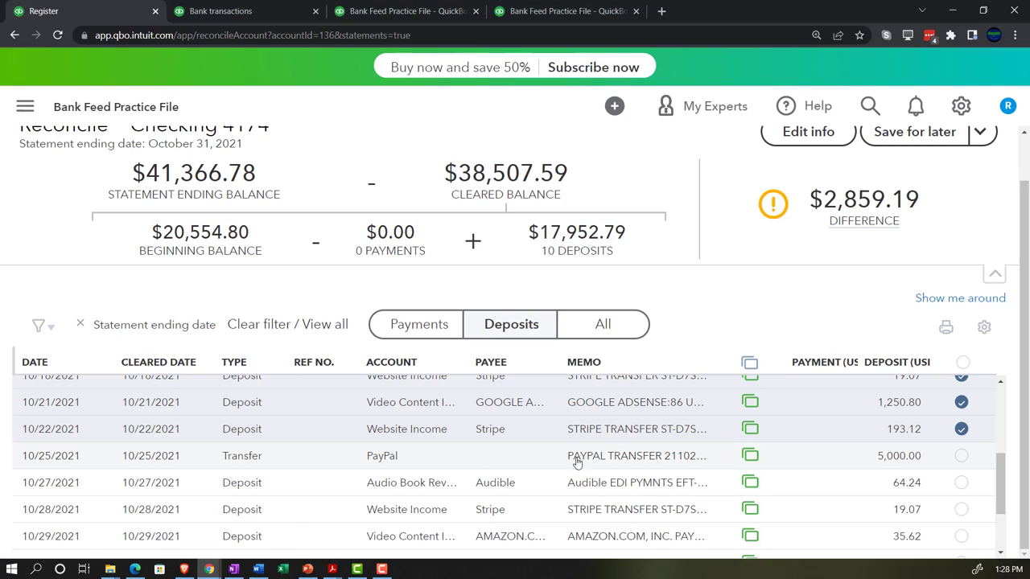
left_click(960, 456)
left_click(961, 483)
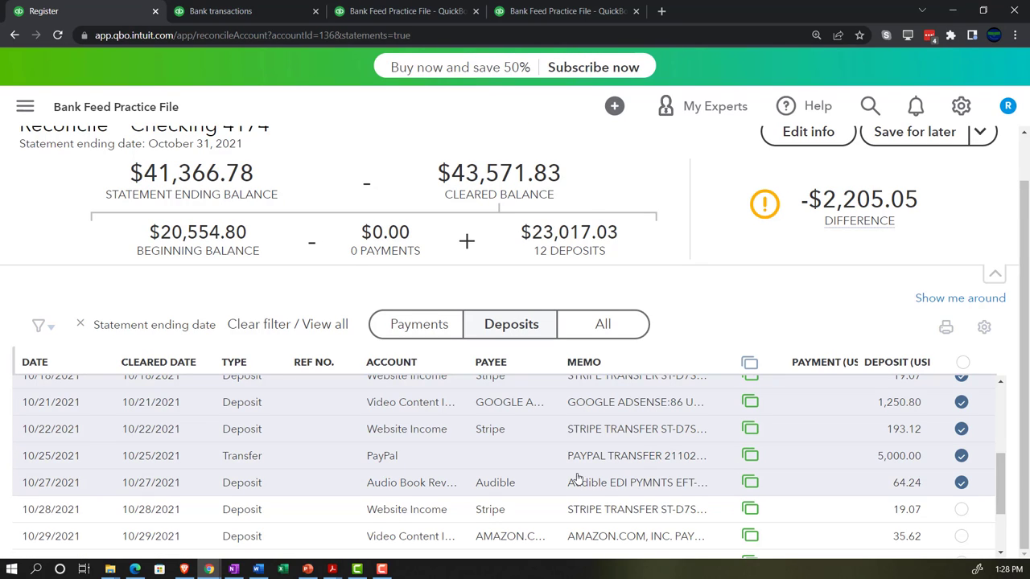
scroll(538, 479, "down", 1)
scroll(538, 479, "down", 1)
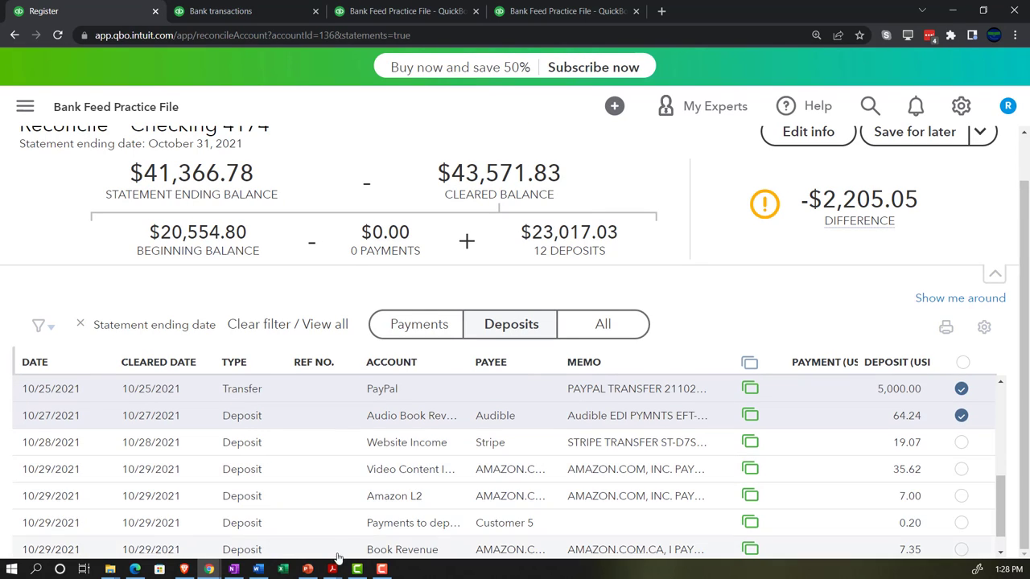
- Highlight the 5,000.00 and 64.24 amounts on the statement, then return to the reconciliation
mouse_move(332, 569)
left_click(380, 513)
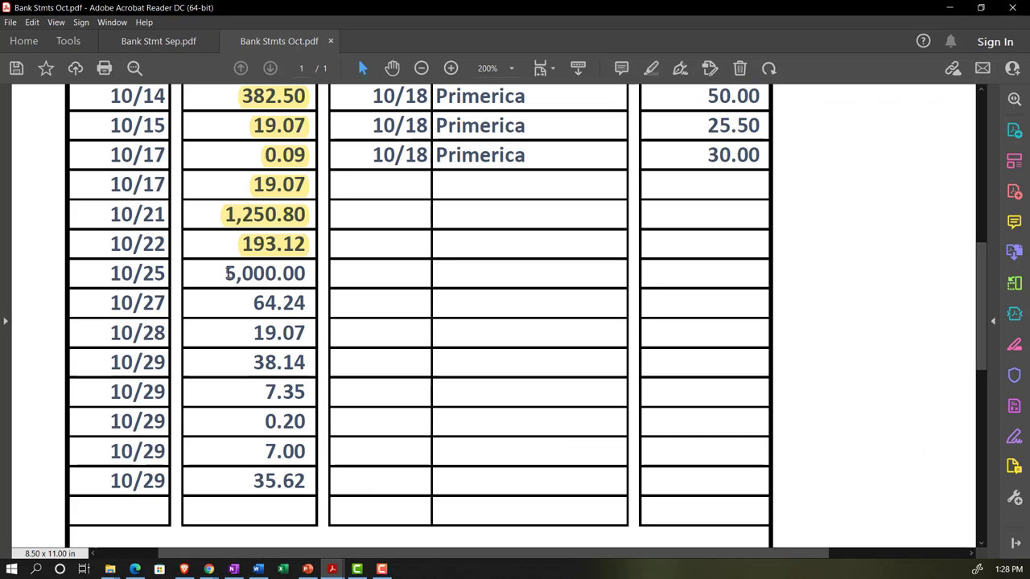
left_click_drag(228, 273, 305, 273)
left_click(311, 250)
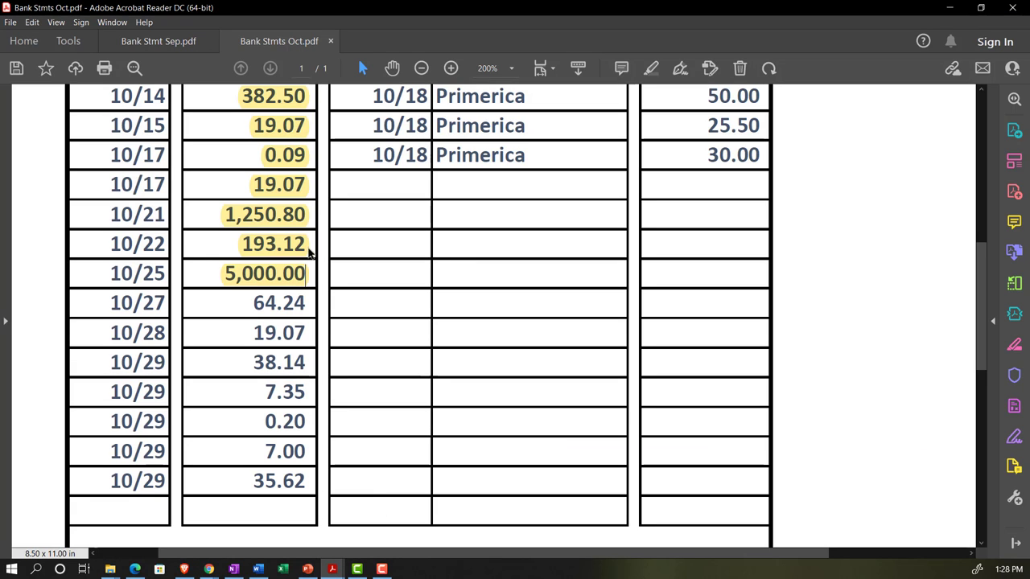
left_click_drag(246, 302, 307, 303)
left_click(311, 276)
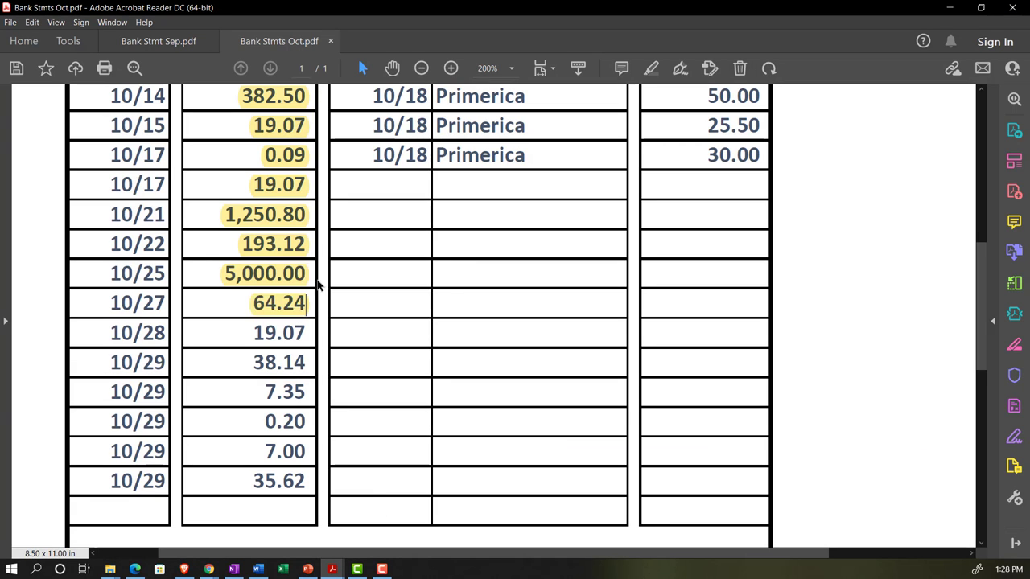
scroll(255, 313, "down", 1)
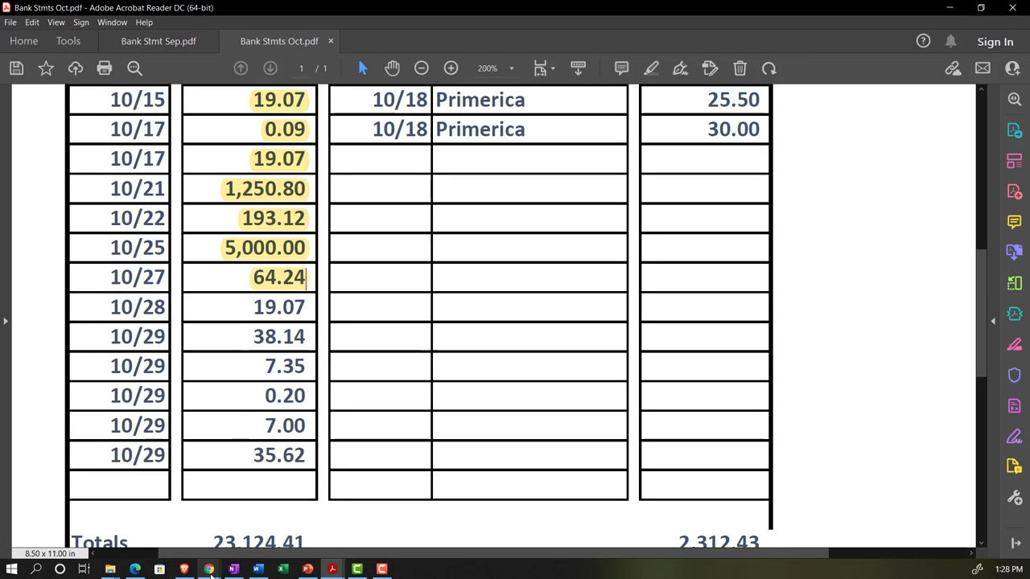
mouse_move(208, 569)
left_click(207, 507)
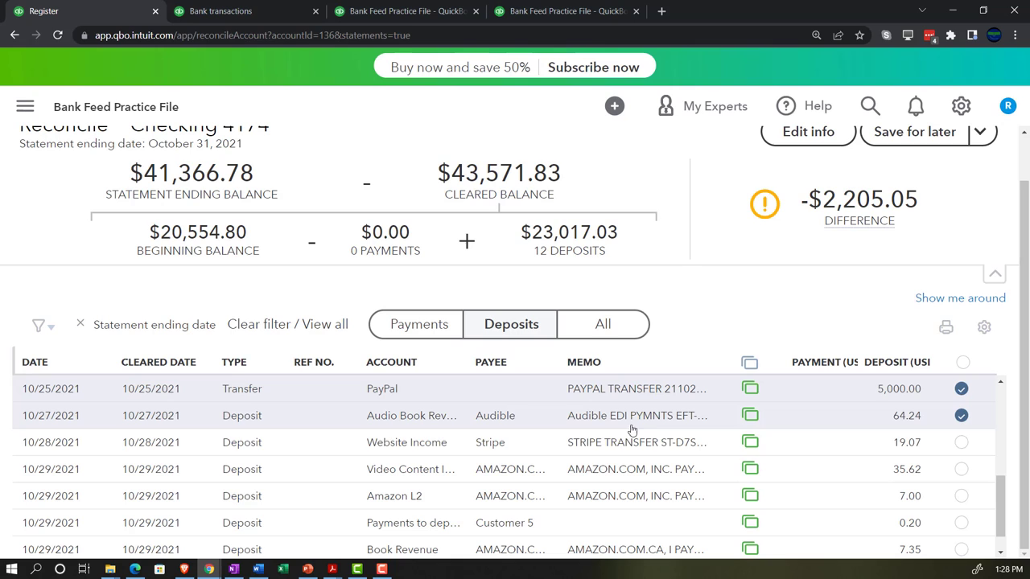
- Clear the 10/28 Website Income and 10/29 38.14 deposits; highlight 19.07 and 38.14 on the statement
left_click(961, 441)
scroll(842, 497, "down", 1)
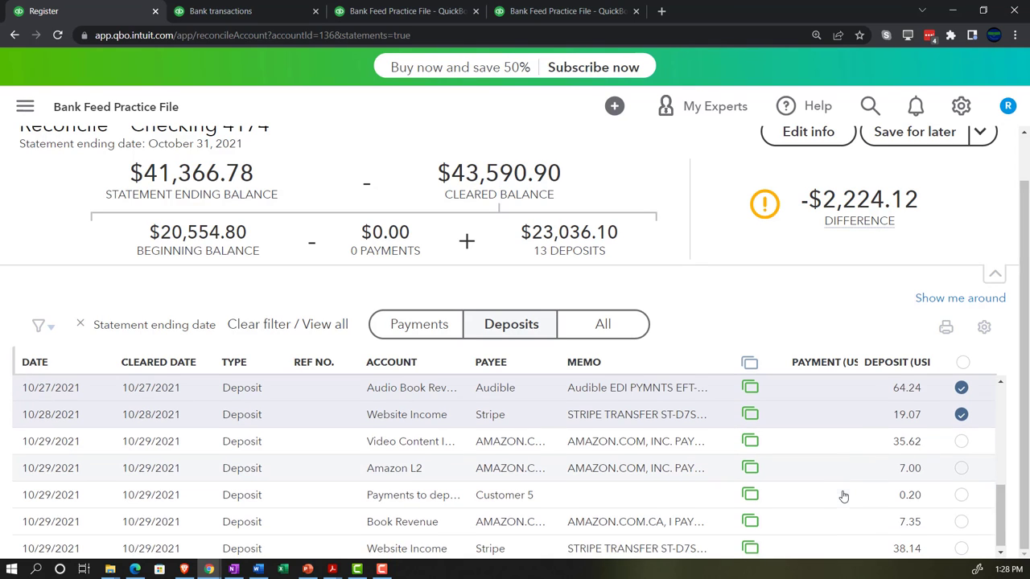
scroll(842, 494, "down", 1)
left_click(961, 546)
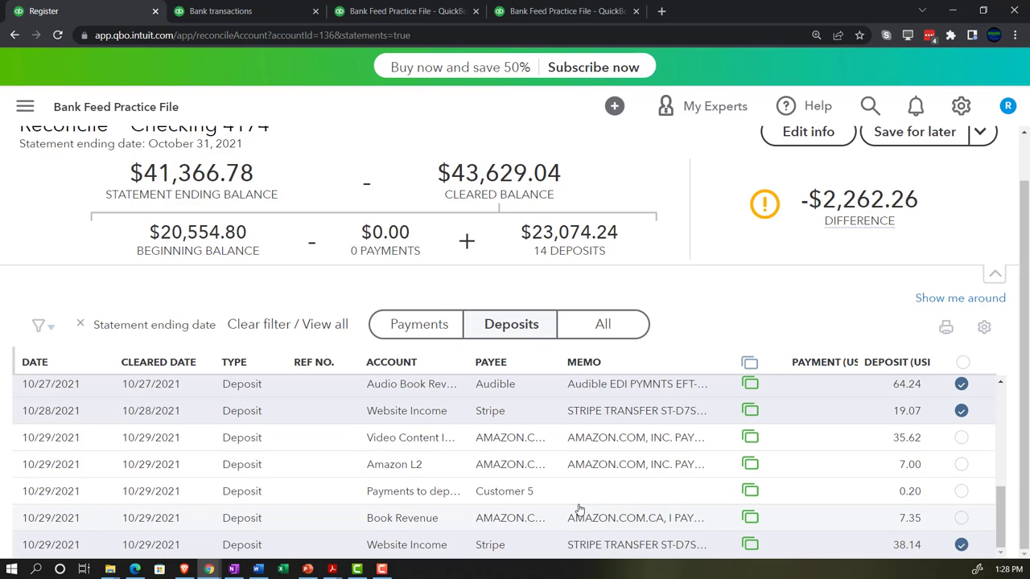
mouse_move(332, 568)
left_click(387, 505)
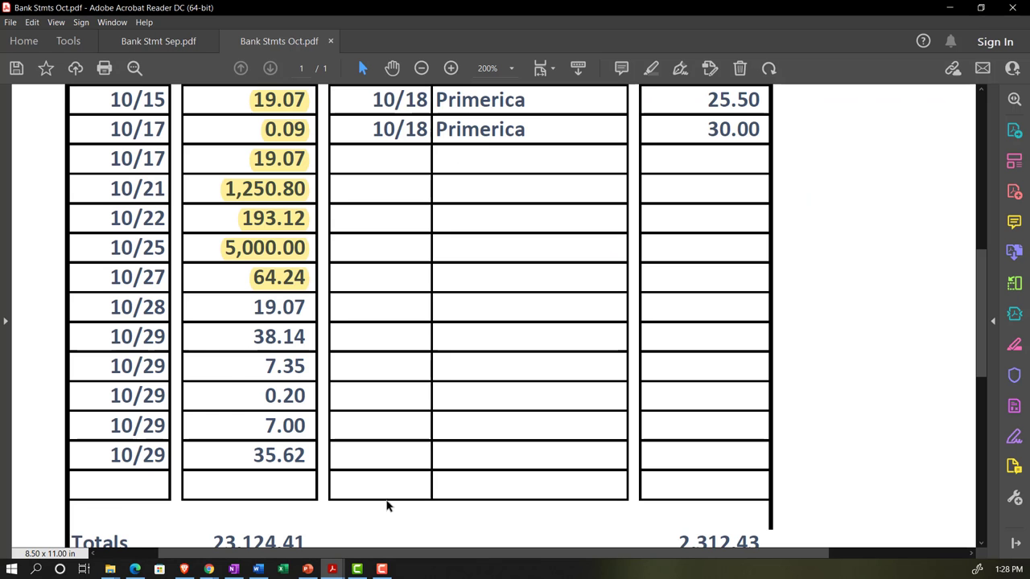
left_click_drag(253, 311, 303, 336)
left_click(308, 305)
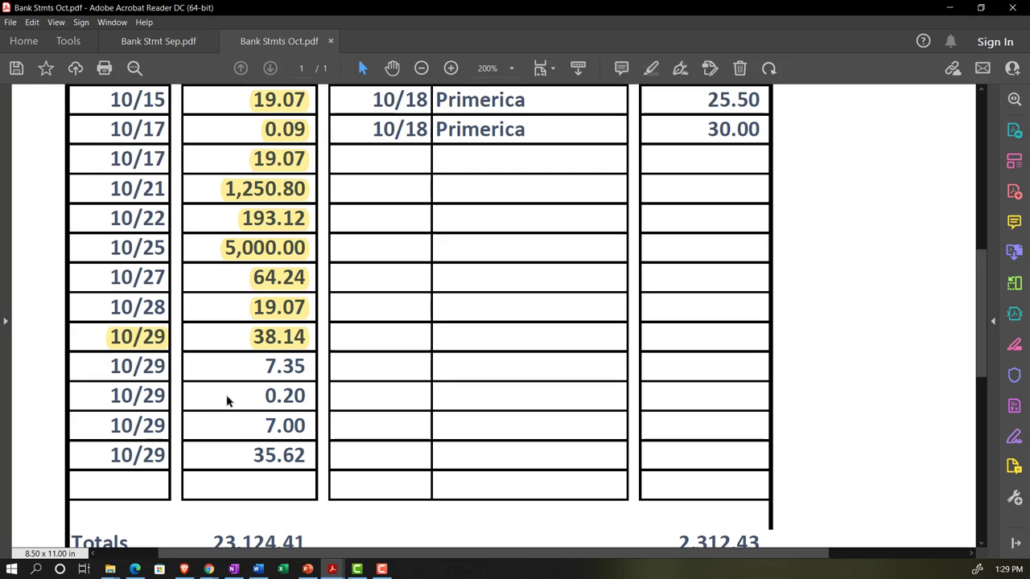
mouse_move(209, 569)
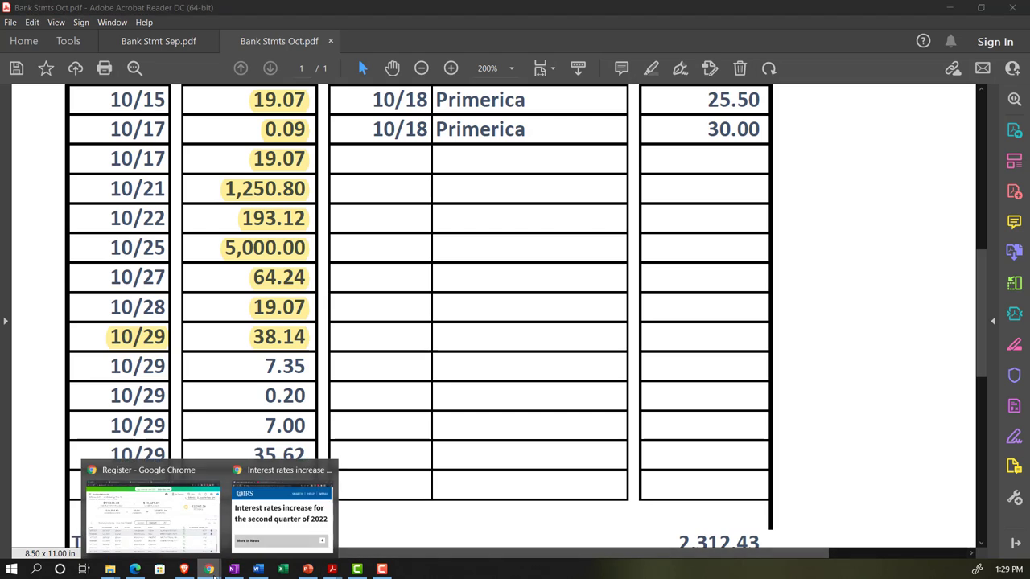
left_click(153, 506)
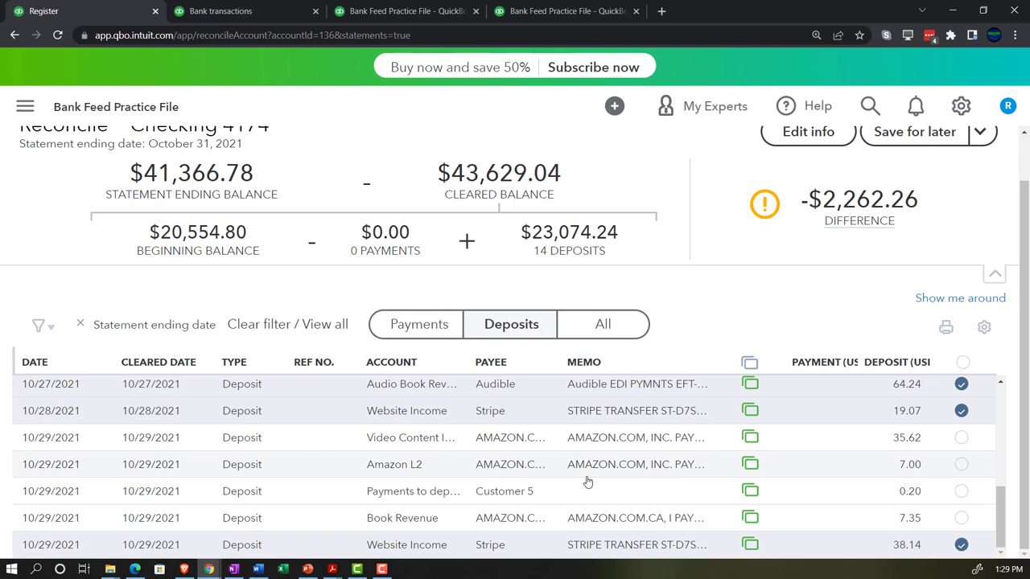
- Clear the 10/29 Amazon 7.00 and Book Revenue 7.35 deposits; highlight 7.35 and 0.20 on the statement
left_click(961, 464)
left_click(962, 519)
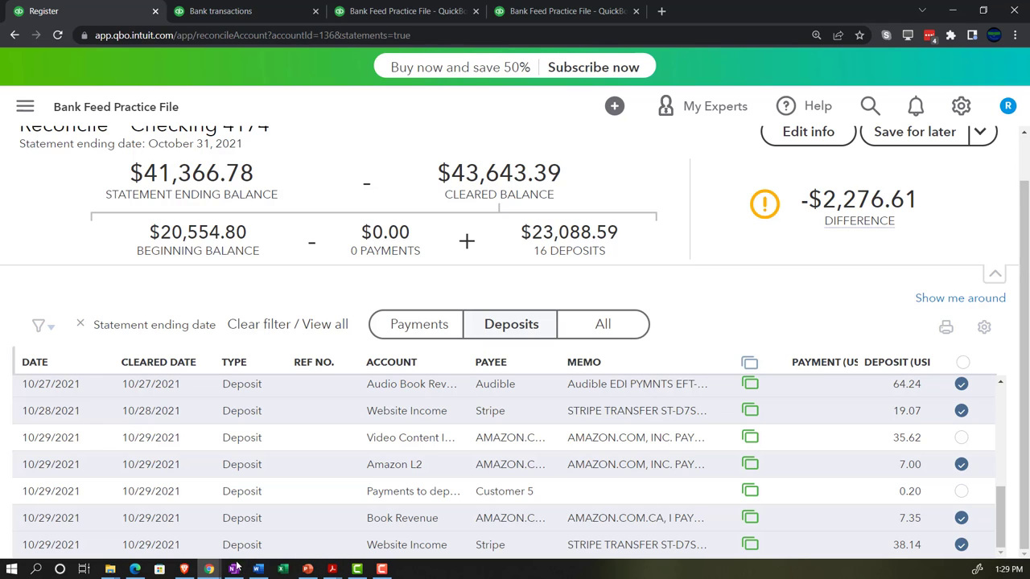
mouse_move(344, 572)
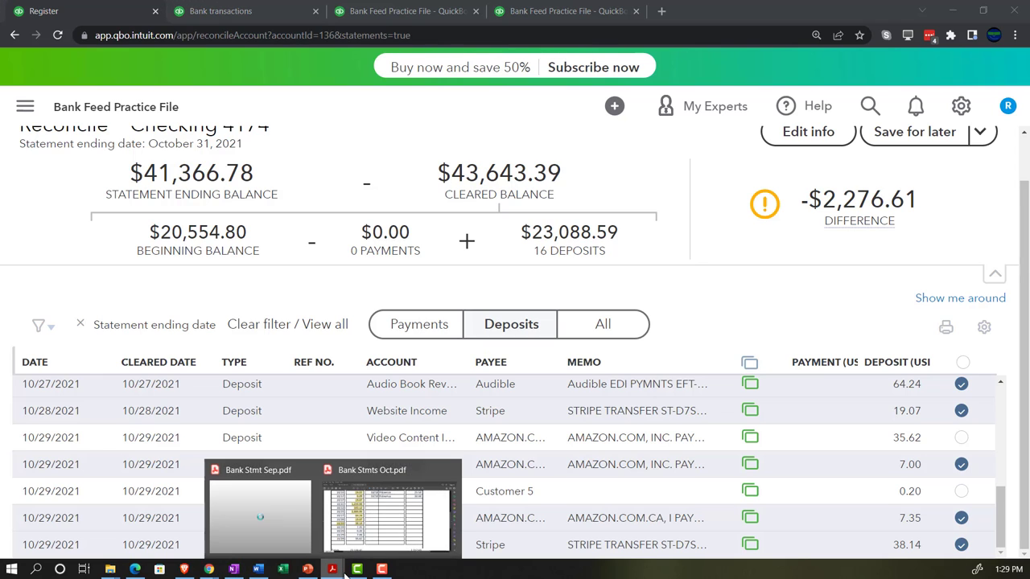
left_click(344, 535)
left_click_drag(257, 362, 305, 397)
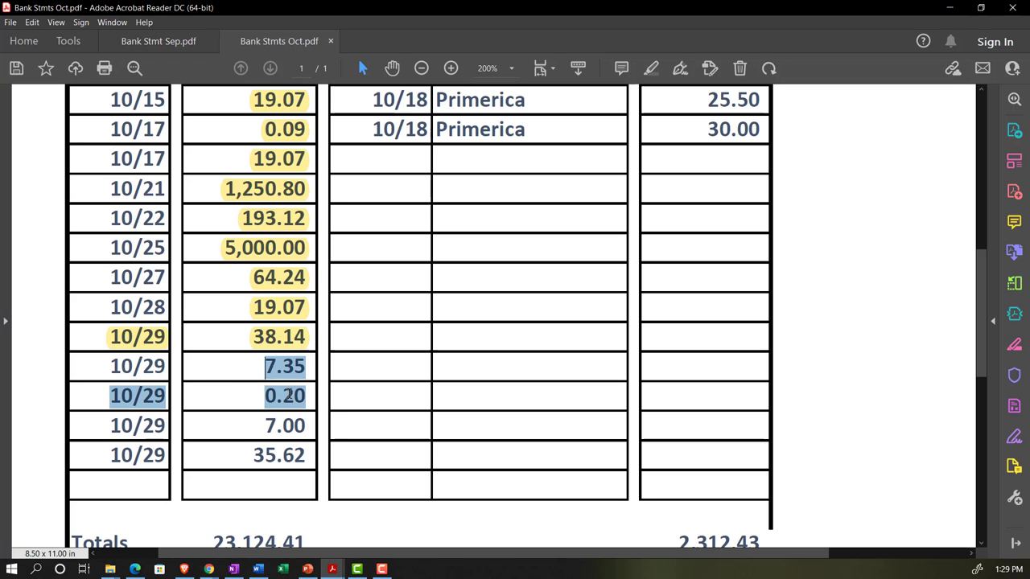
left_click(304, 374)
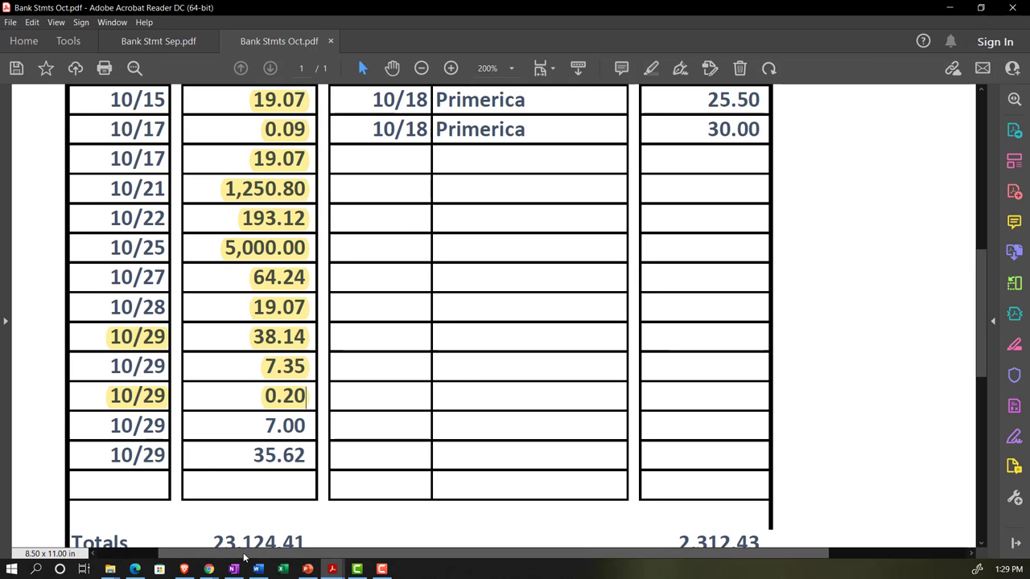
left_click(209, 568)
left_click(161, 511)
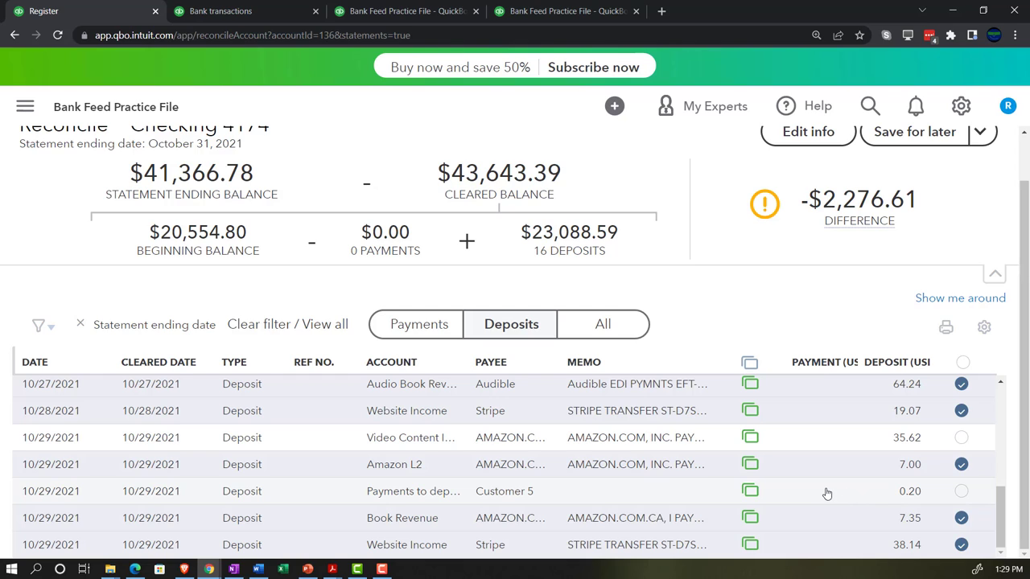
- Clear the 10/29 35.62 deposit and highlight 7.00 and 35.62 on the statement
left_click(961, 437)
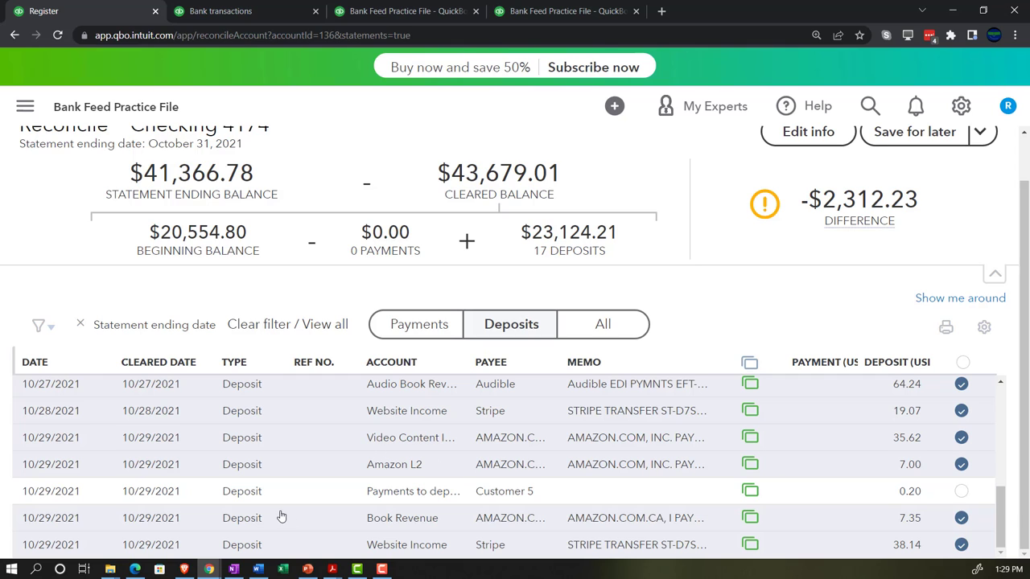
left_click(333, 569)
left_click(367, 517)
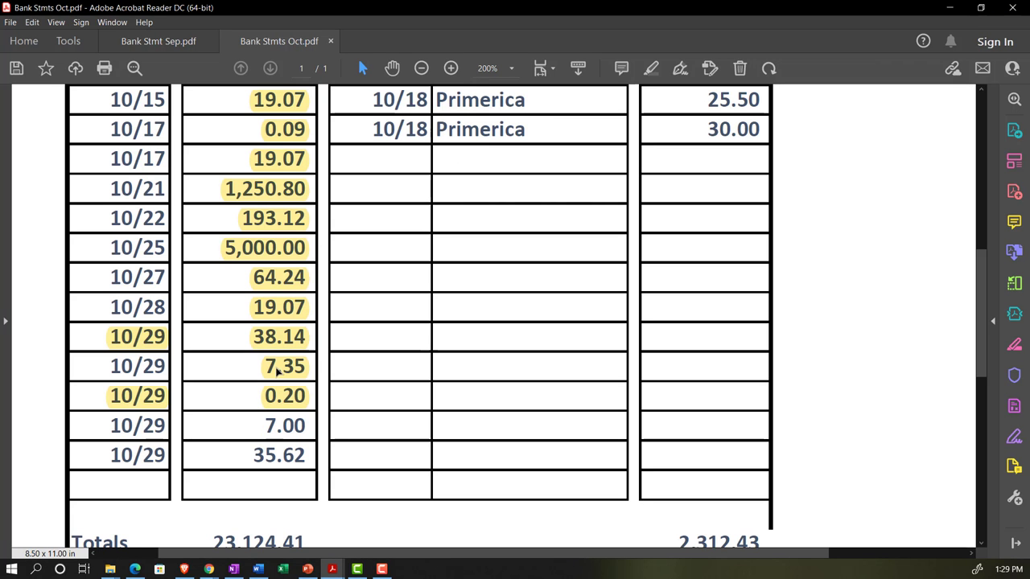
left_click_drag(259, 424, 297, 450)
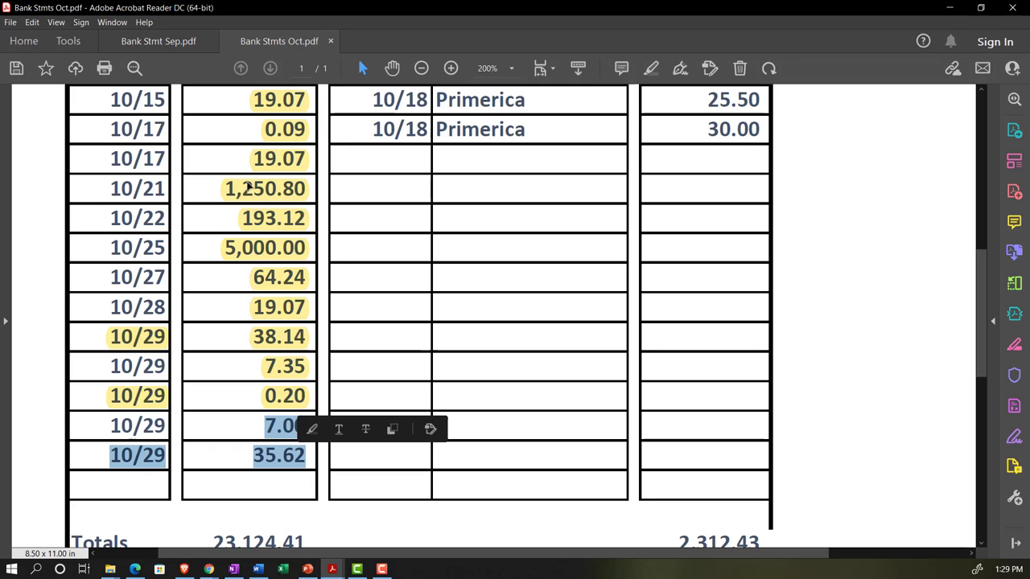
left_click(275, 524)
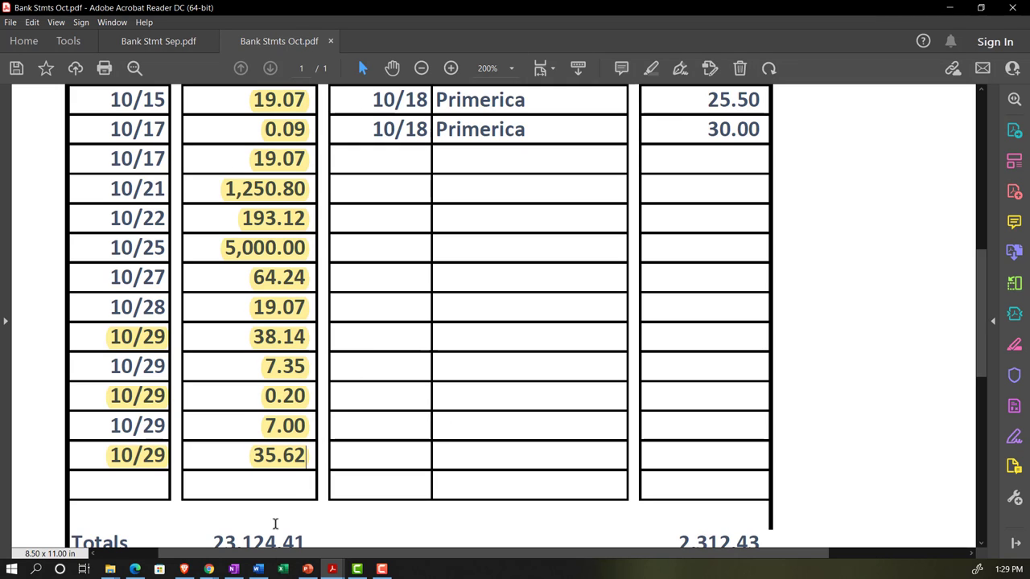
mouse_move(208, 569)
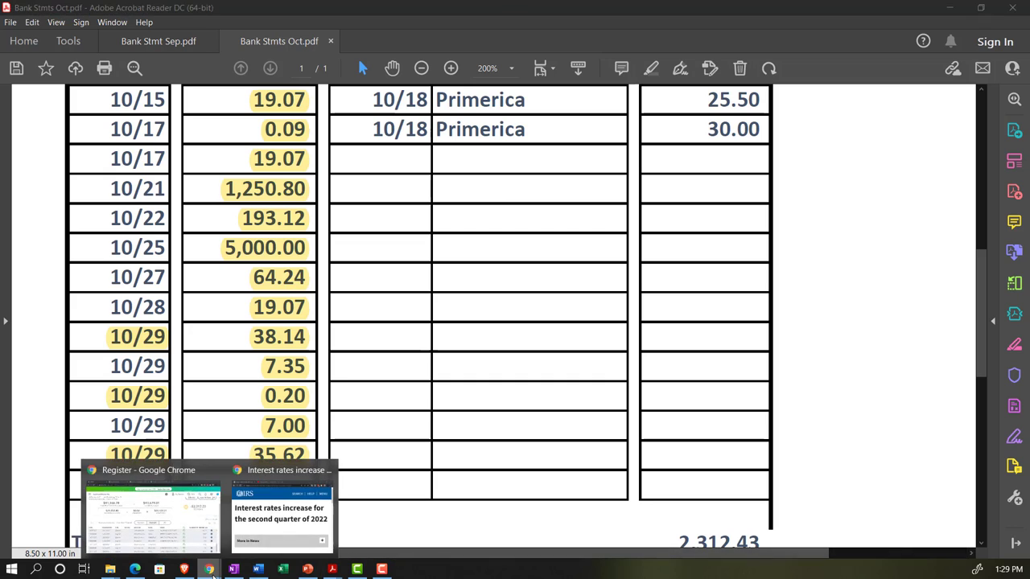
left_click(182, 523)
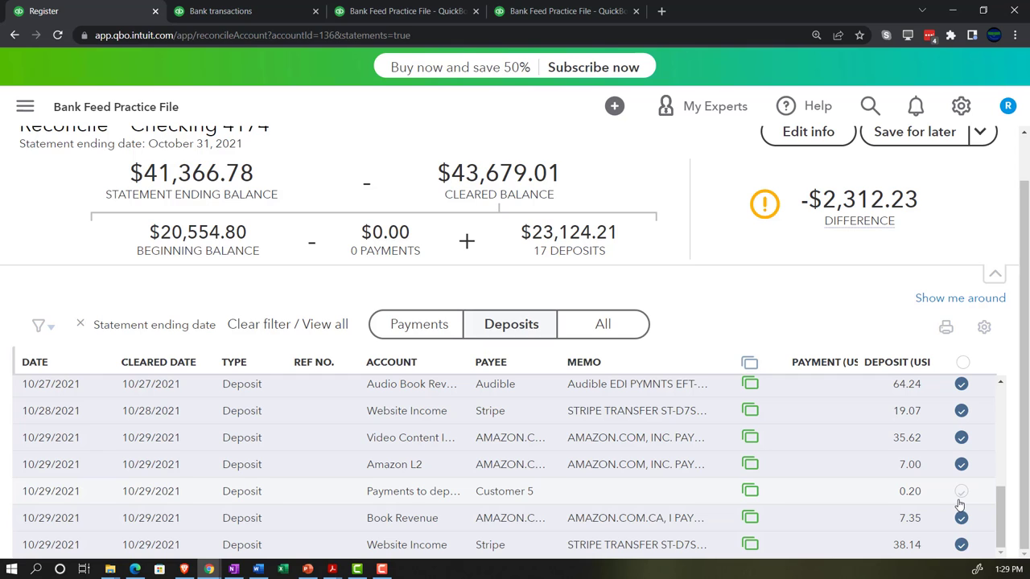
- Check the statement, then clear the 0.20 Customer 5 deposit
left_click(332, 569)
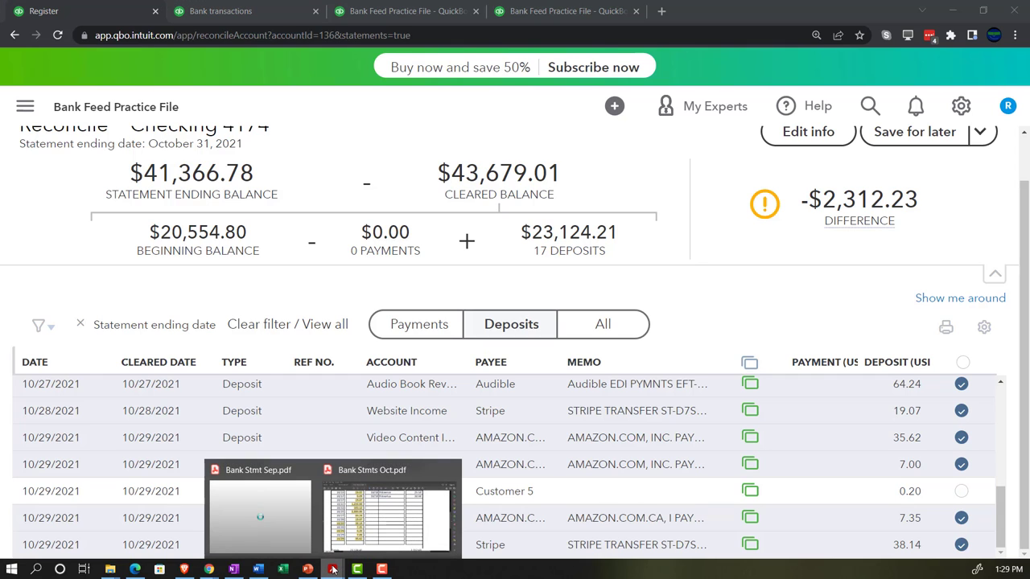
left_click(348, 513)
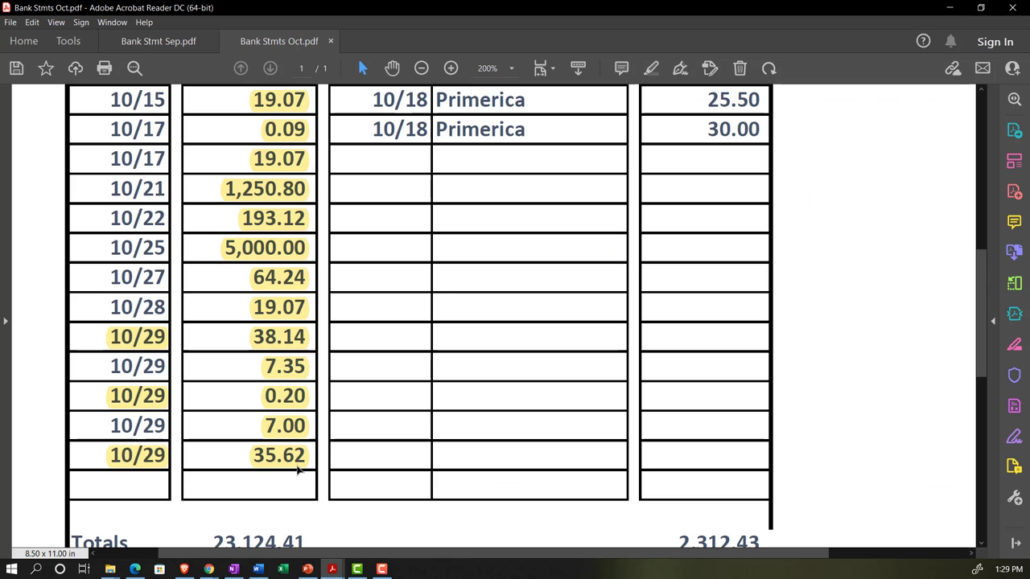
left_click(209, 568)
left_click(178, 514)
left_click(962, 491)
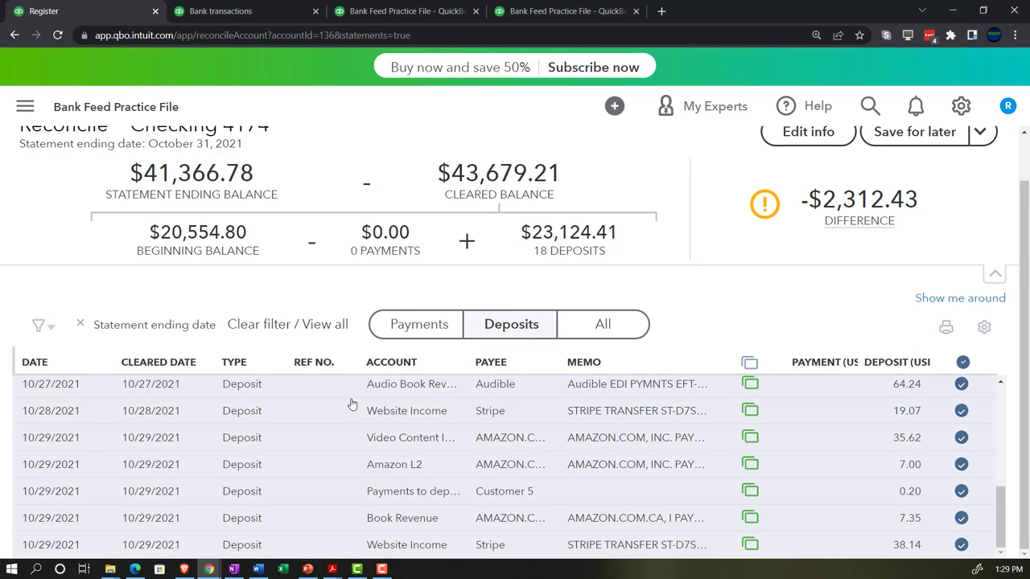
- Highlight the statement's Total additions figure 23,124.41 in yellow
mouse_move(334, 571)
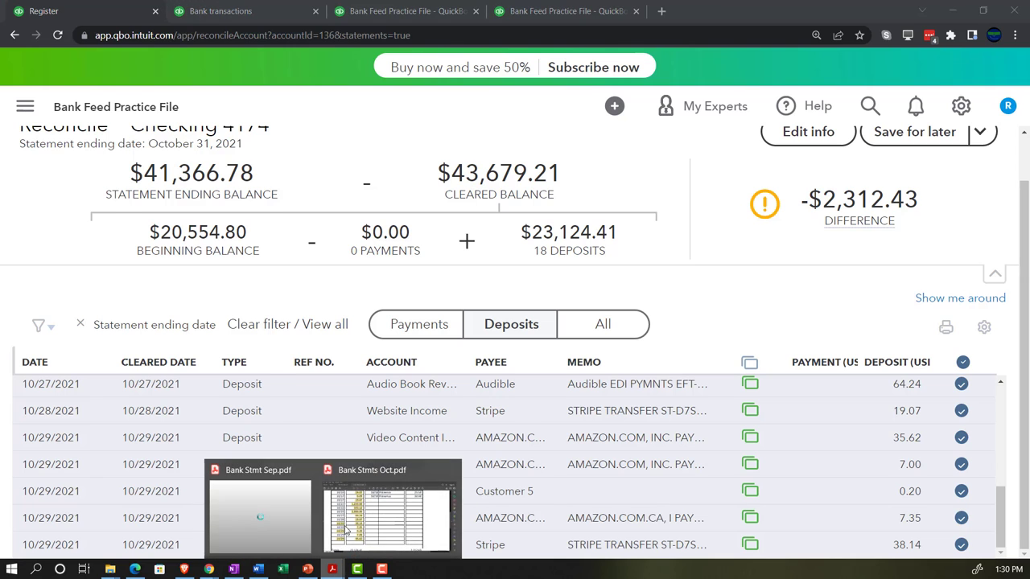
left_click(386, 507)
scroll(376, 391, "up", 5)
scroll(376, 391, "up", 1)
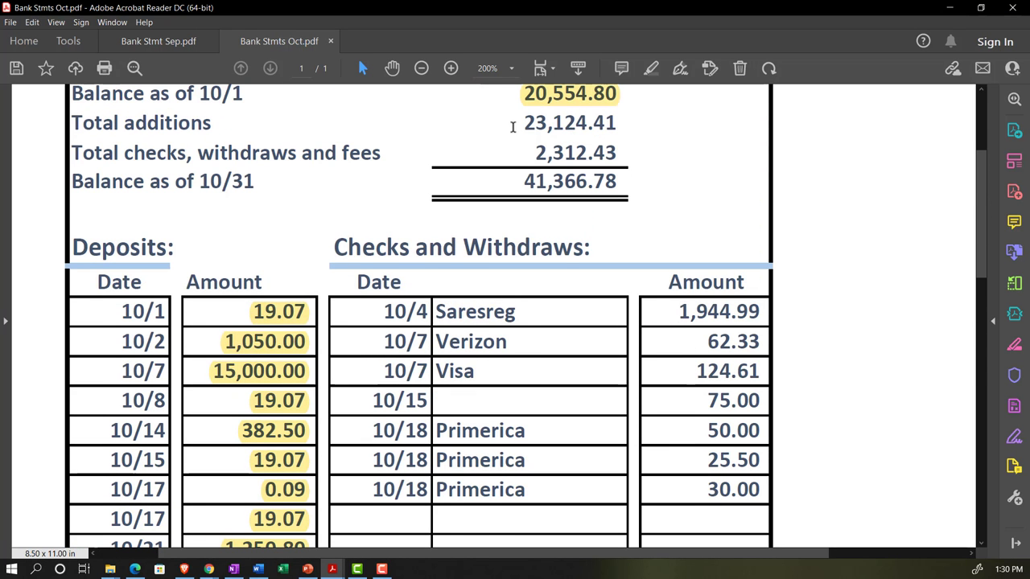
left_click_drag(512, 126, 618, 127)
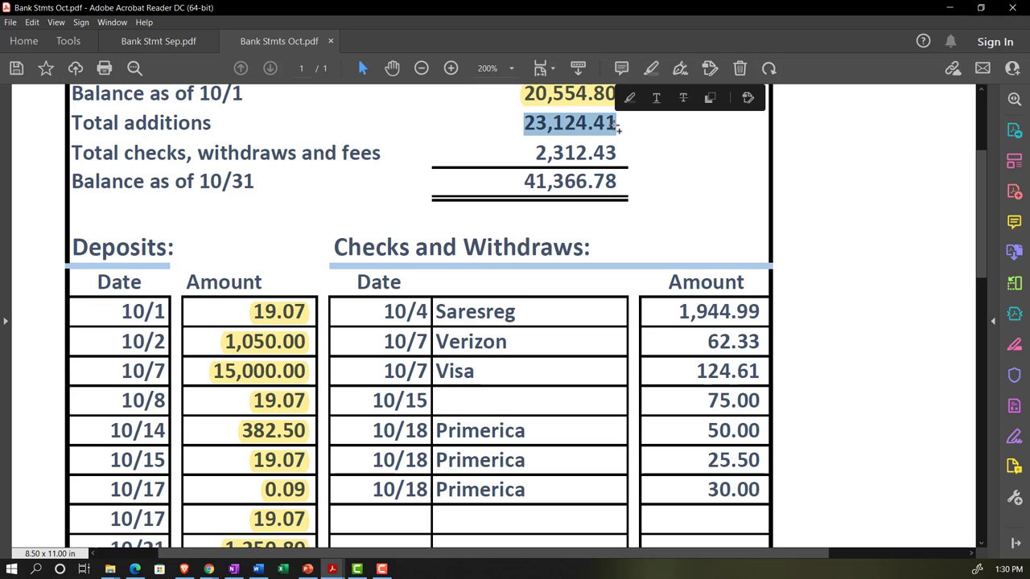
left_click(628, 97)
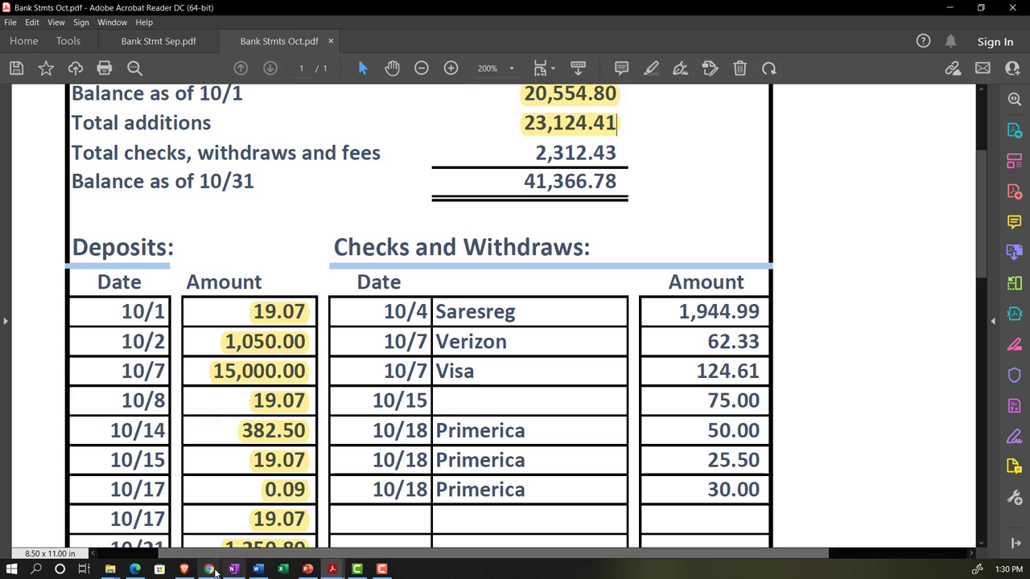
- Recheck the statement and switch the Reconcile list to Payments
mouse_move(210, 570)
left_click(125, 503)
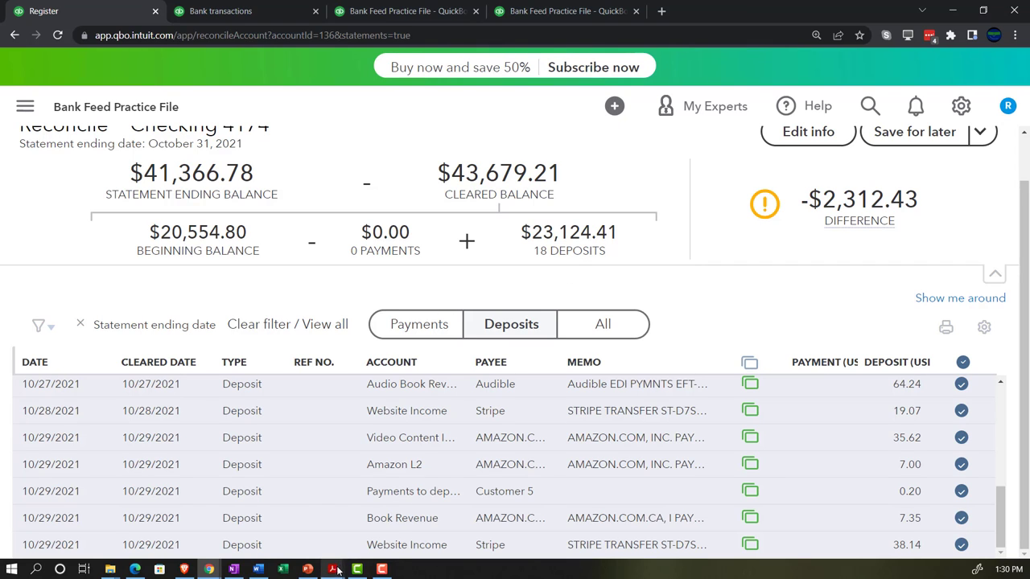
mouse_move(333, 569)
left_click(378, 503)
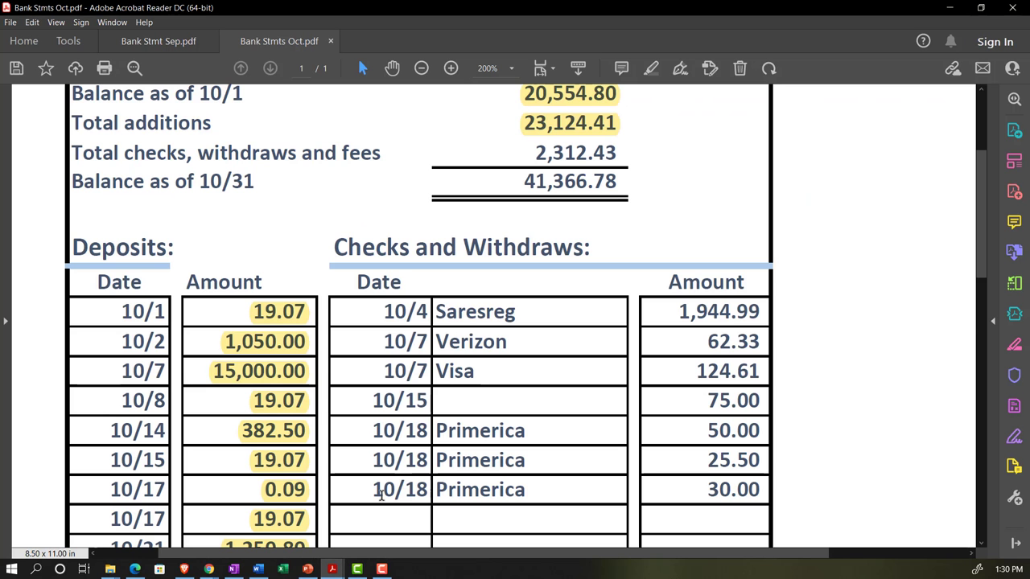
scroll(410, 478, "down", 1)
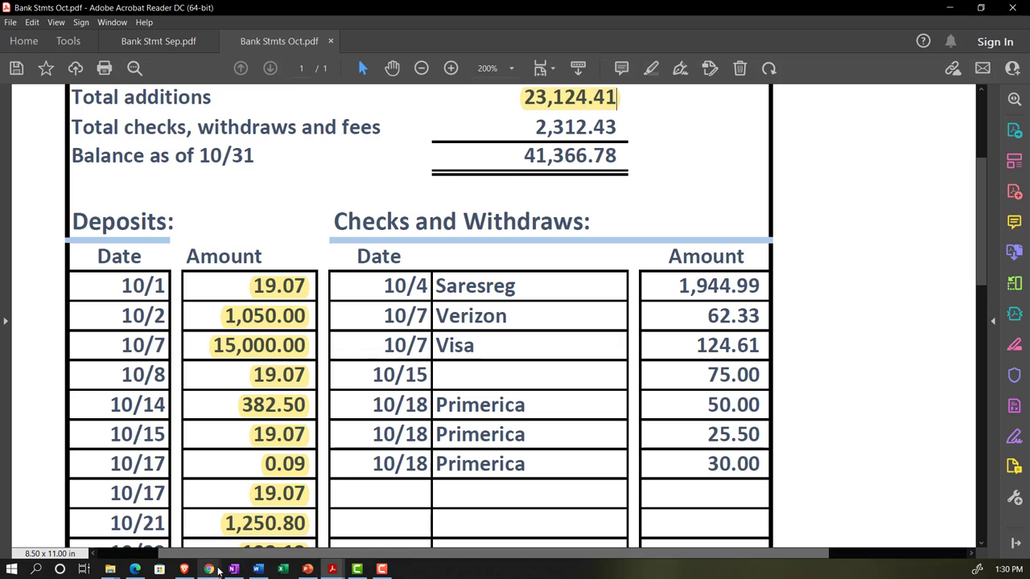
left_click(208, 568)
left_click(181, 508)
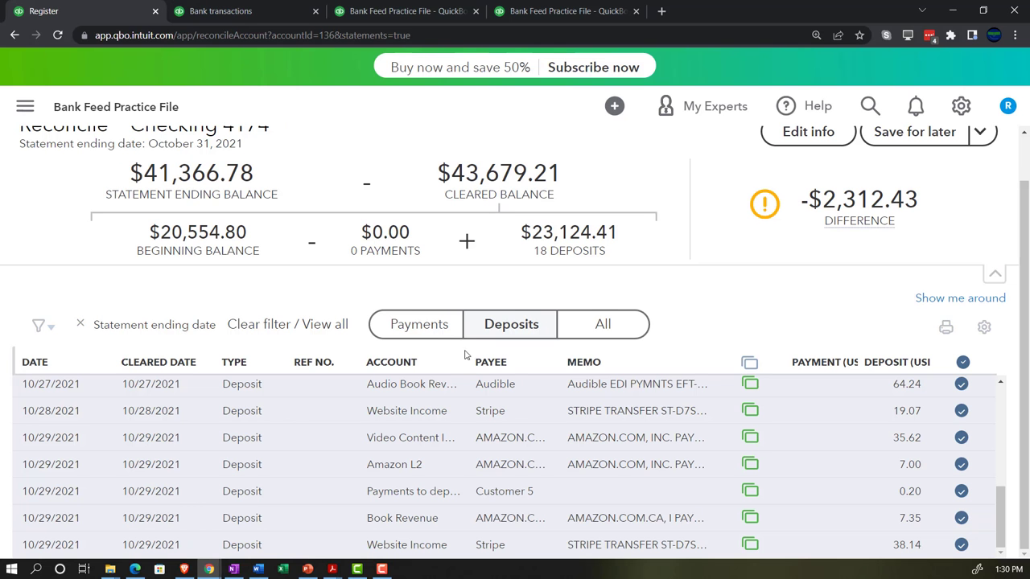
left_click(431, 328)
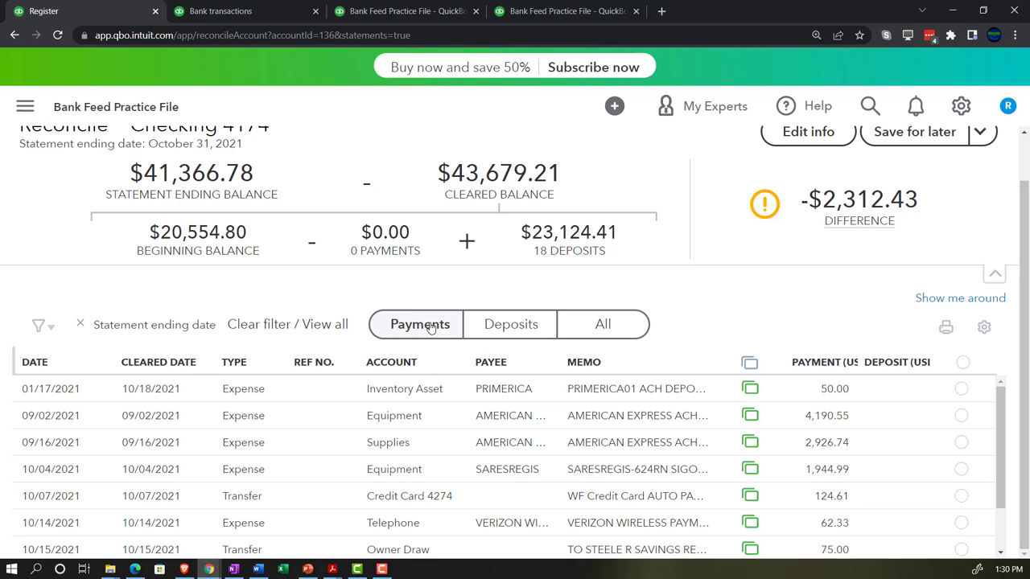
- Clear the 1,944.99 SARESREGIS payment and highlight 1,944.99 on the statement
left_click(335, 569)
left_click(391, 508)
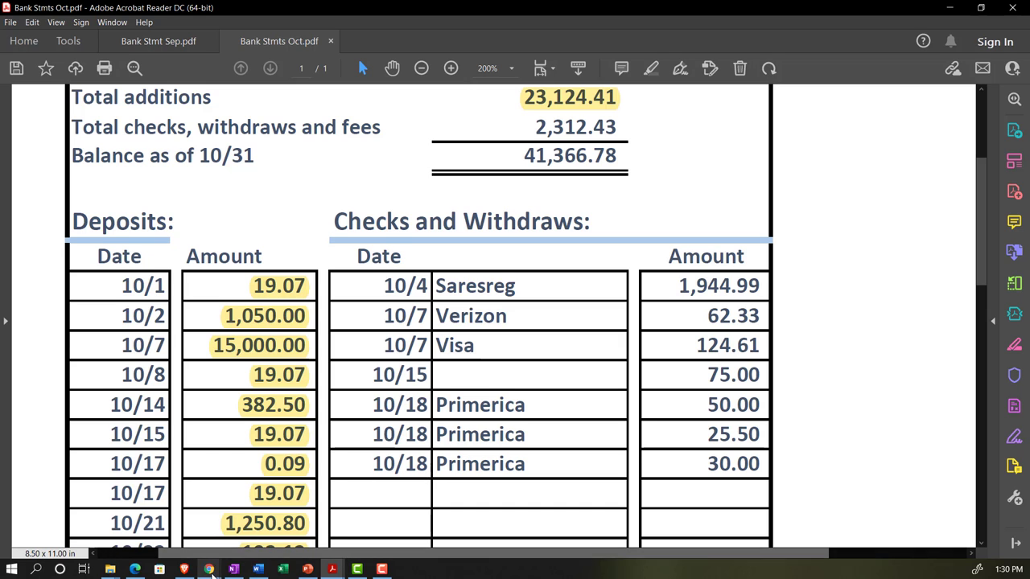
mouse_move(209, 568)
left_click(239, 481)
scroll(586, 435, "down", 1)
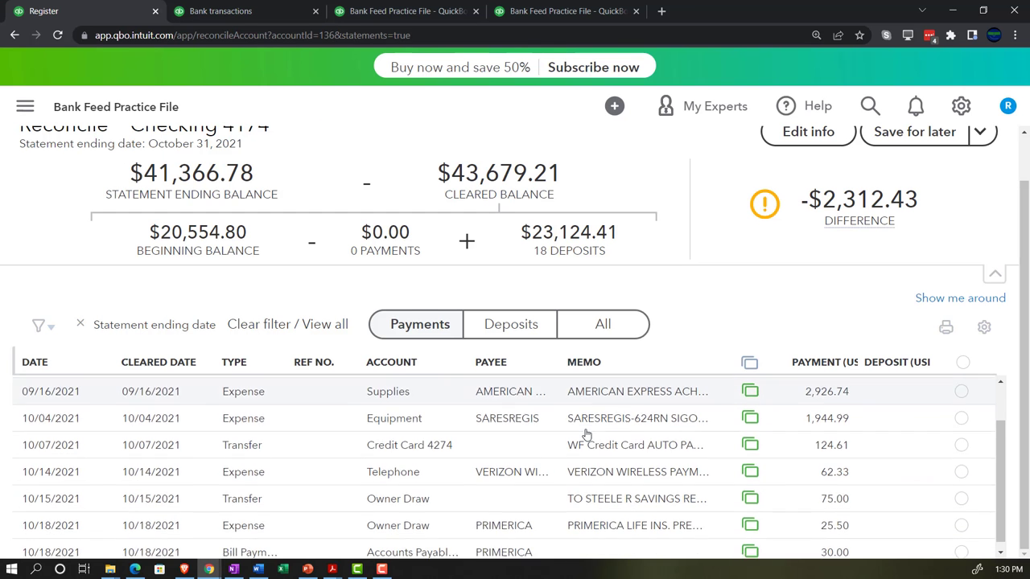
scroll(964, 475, "up", 1)
left_click(961, 469)
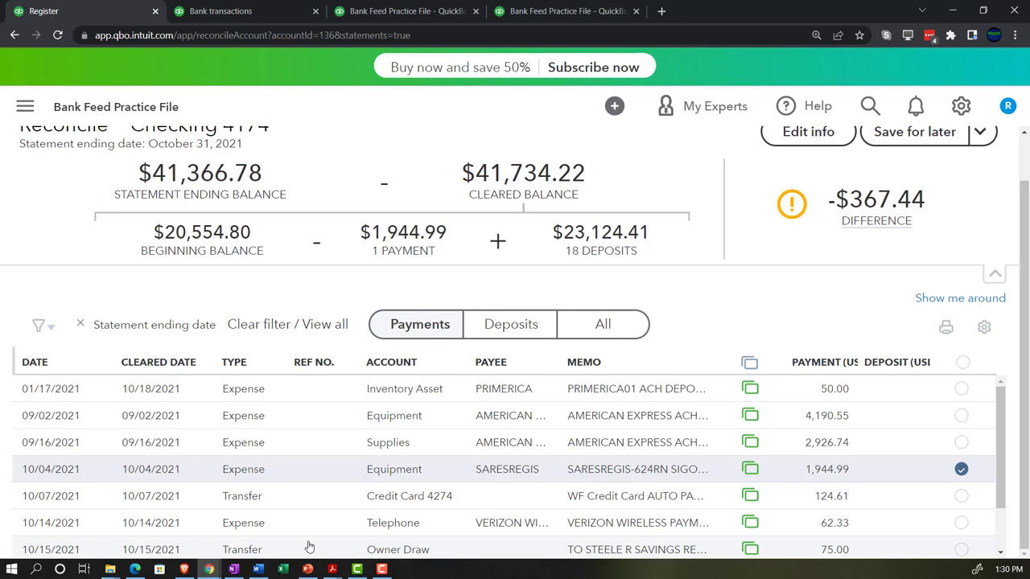
mouse_move(332, 568)
left_click(386, 474)
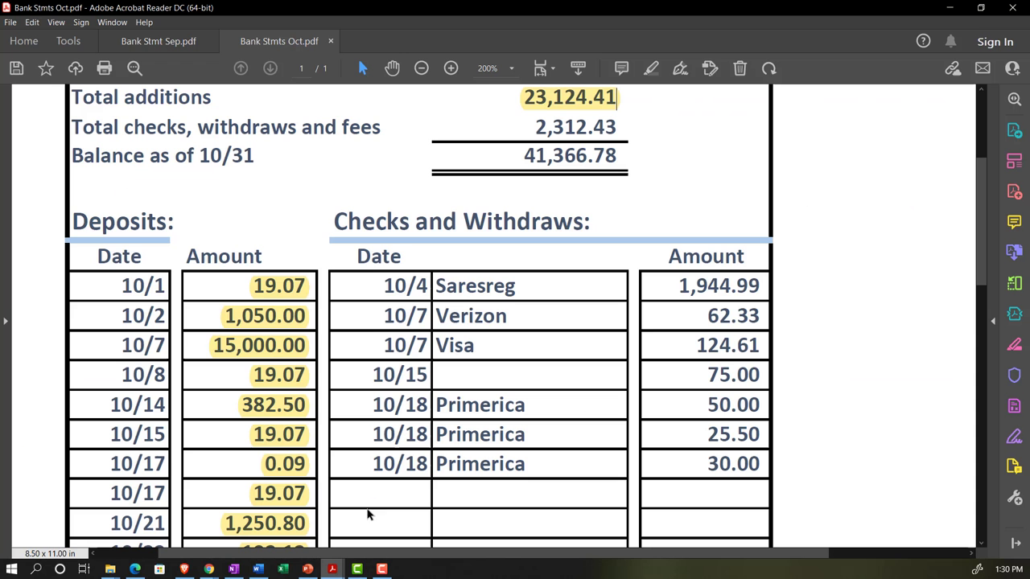
double_click(691, 288)
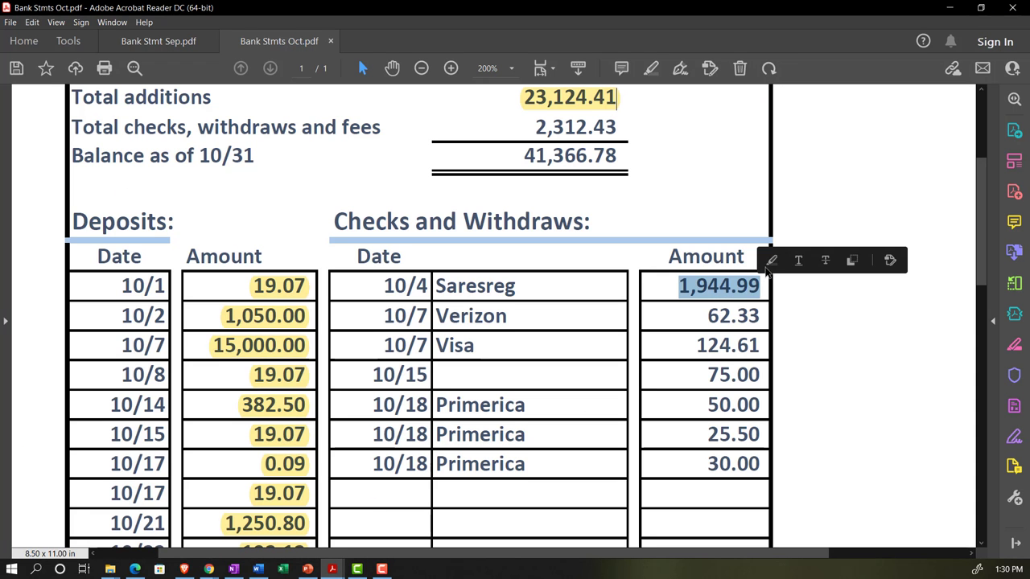
left_click(769, 261)
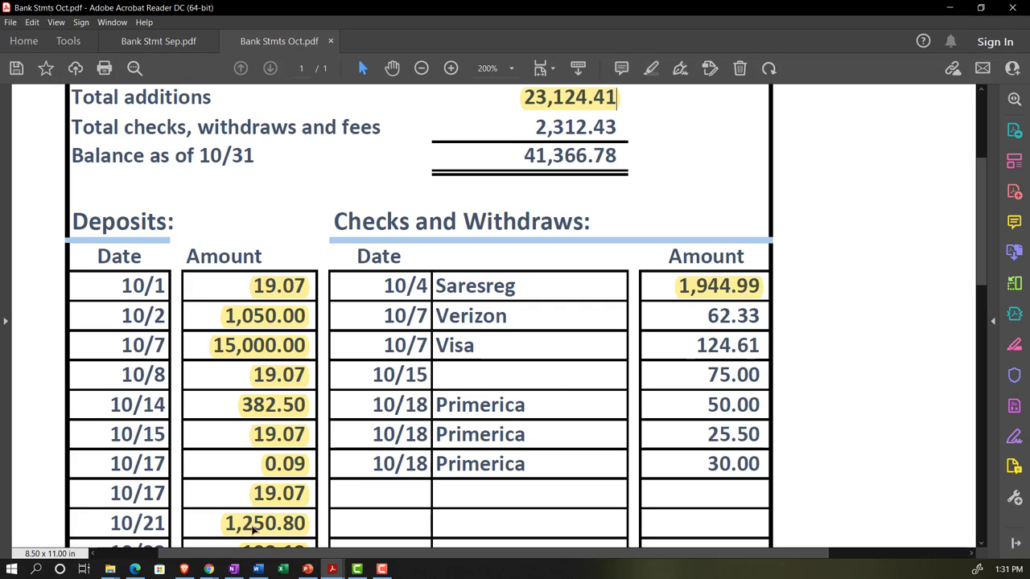
- Clear the 62.33 Verizon and 124.61 credit card payments and highlight both on the statement
mouse_move(209, 569)
left_click(137, 541)
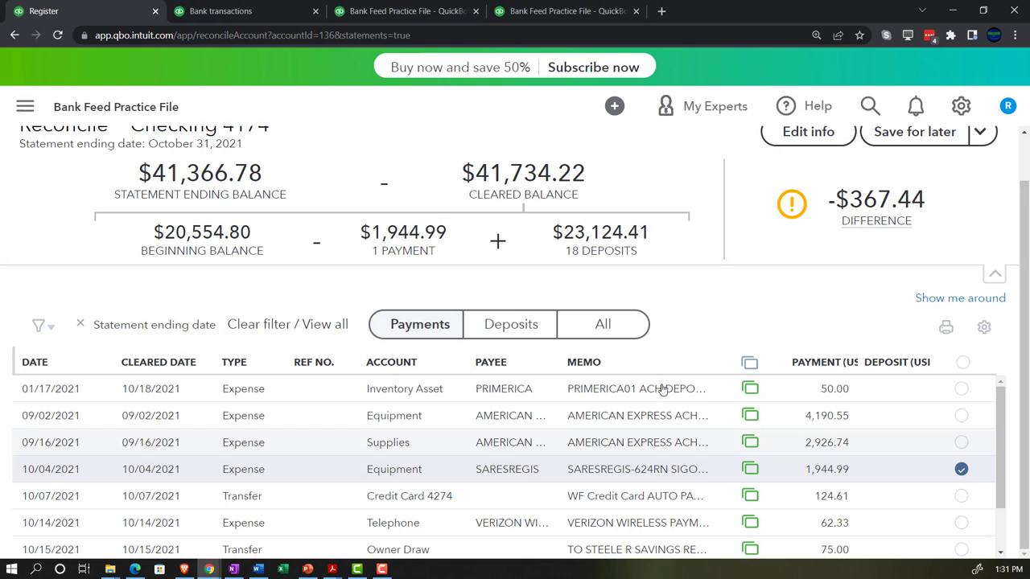
left_click(961, 523)
left_click(961, 496)
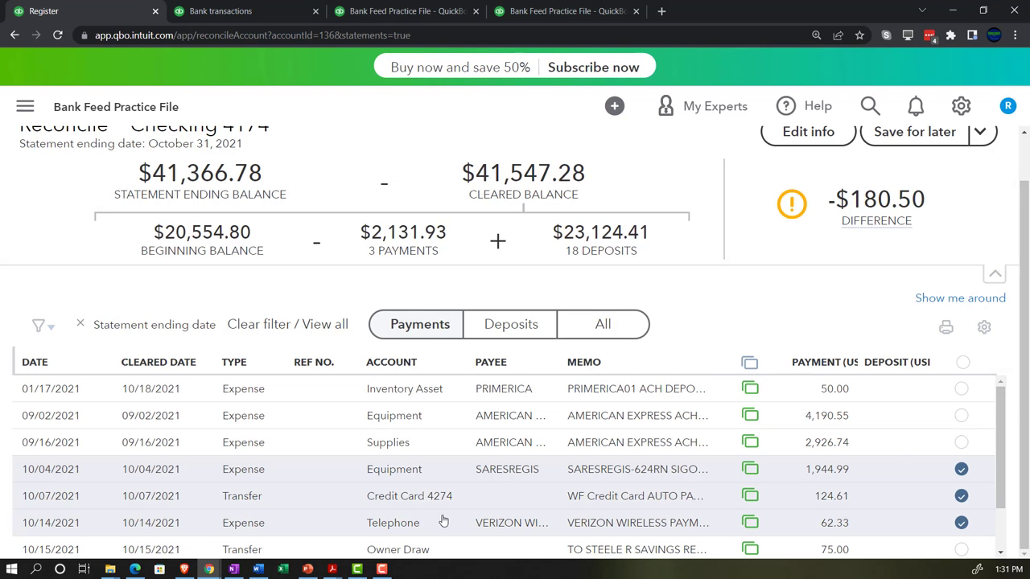
mouse_move(208, 569)
mouse_move(333, 569)
left_click(378, 514)
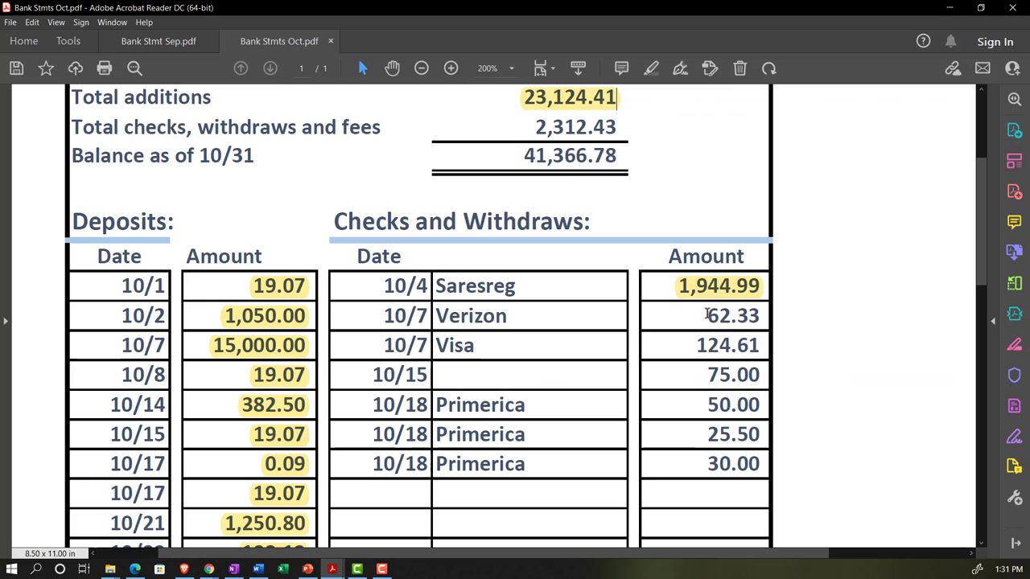
left_click_drag(706, 315, 760, 317)
left_click(786, 287)
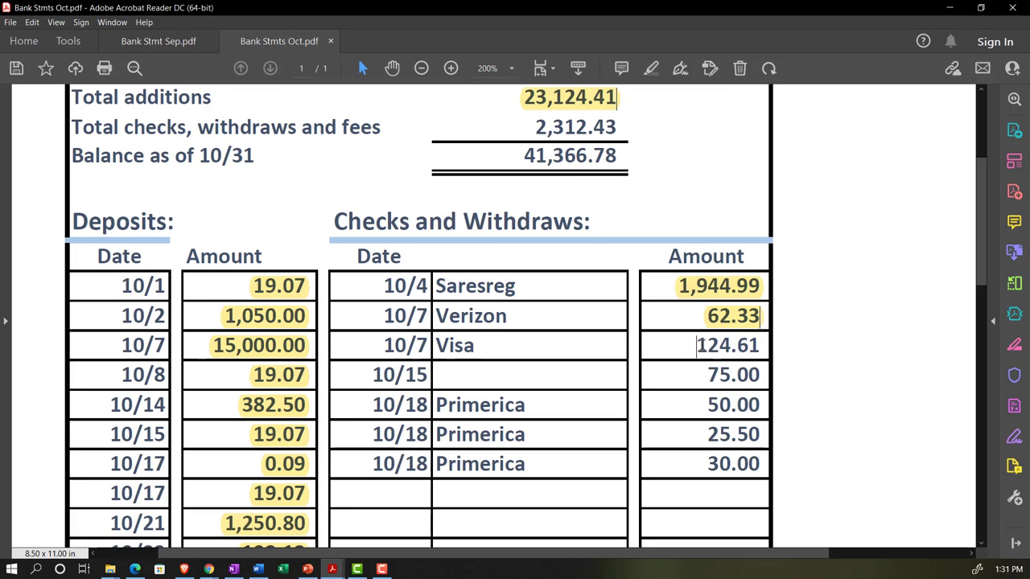
left_click_drag(696, 345, 761, 345)
left_click(779, 316)
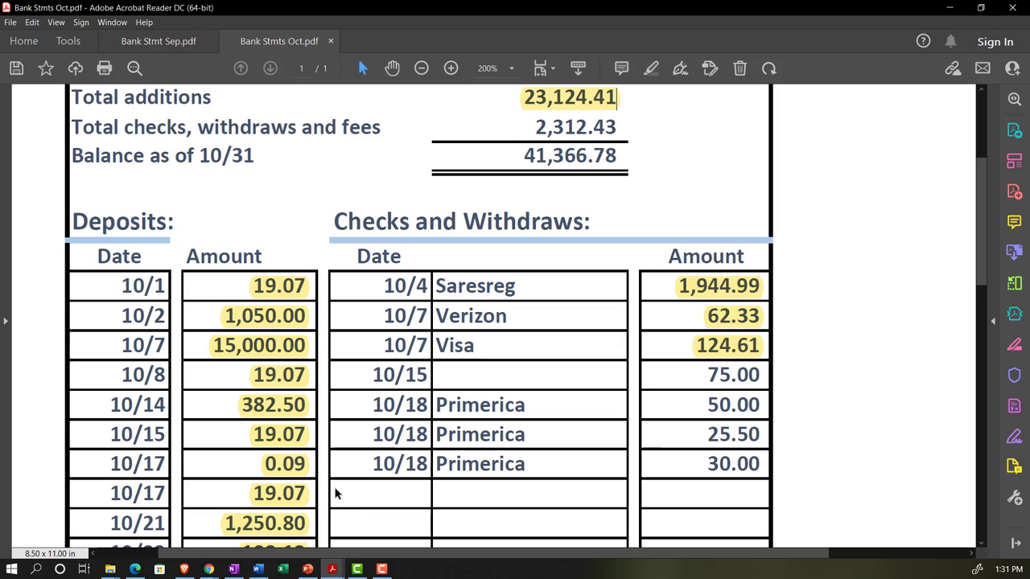
- Clear the 25.50 Primerica, 75.00 owner draw and 30.00 bill payments
mouse_move(210, 570)
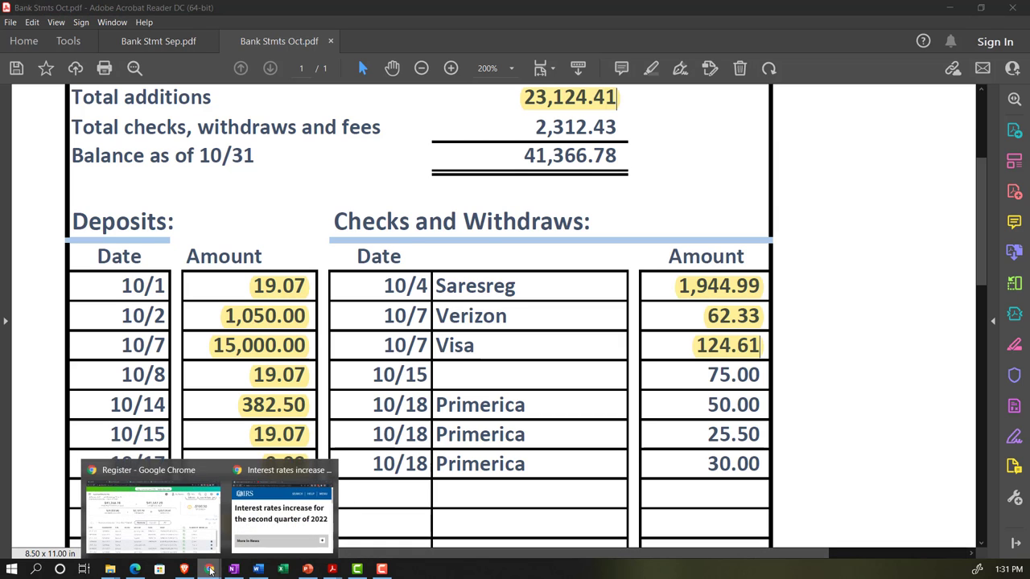
left_click(191, 527)
scroll(626, 492, "down", 1)
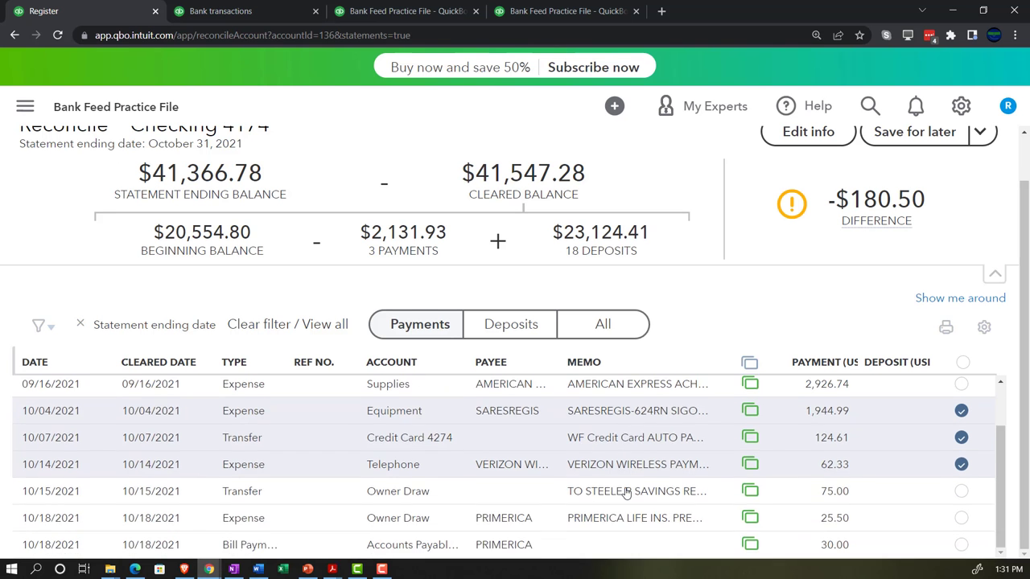
left_click(961, 518)
left_click(961, 491)
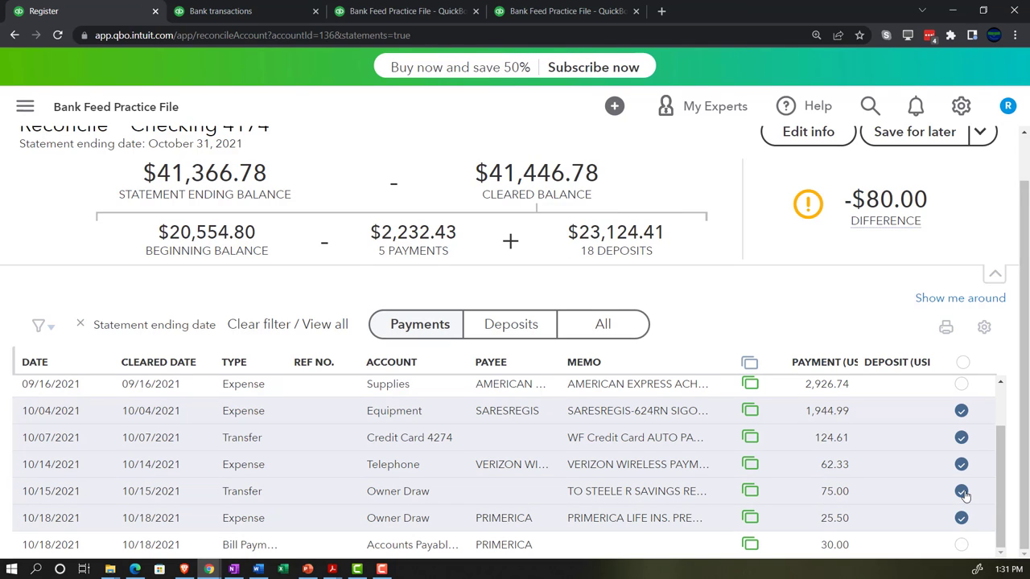
left_click(962, 545)
- Compare with the statement and unclear the 30.00 Primerica bill payment
mouse_move(332, 567)
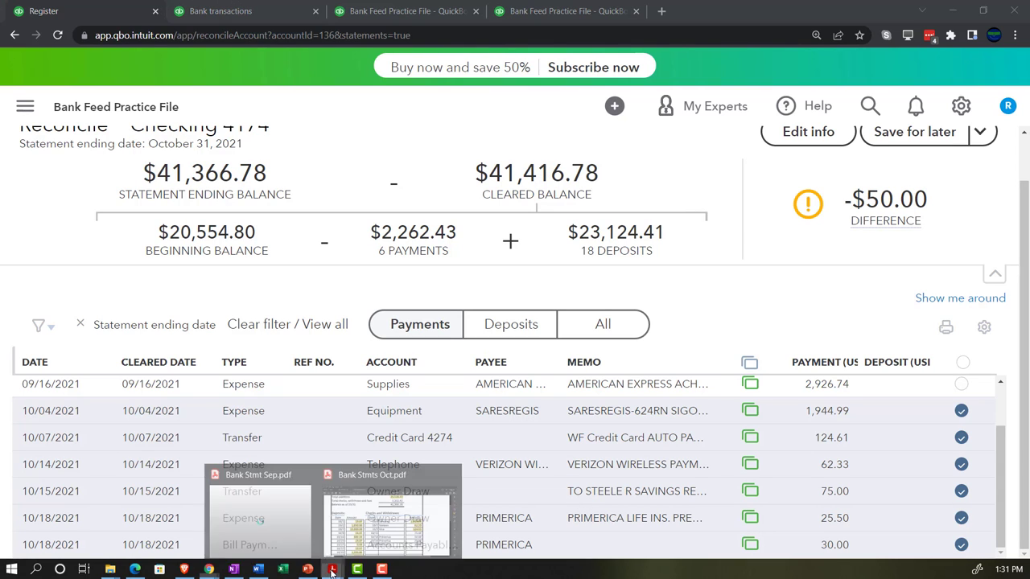
left_click(378, 515)
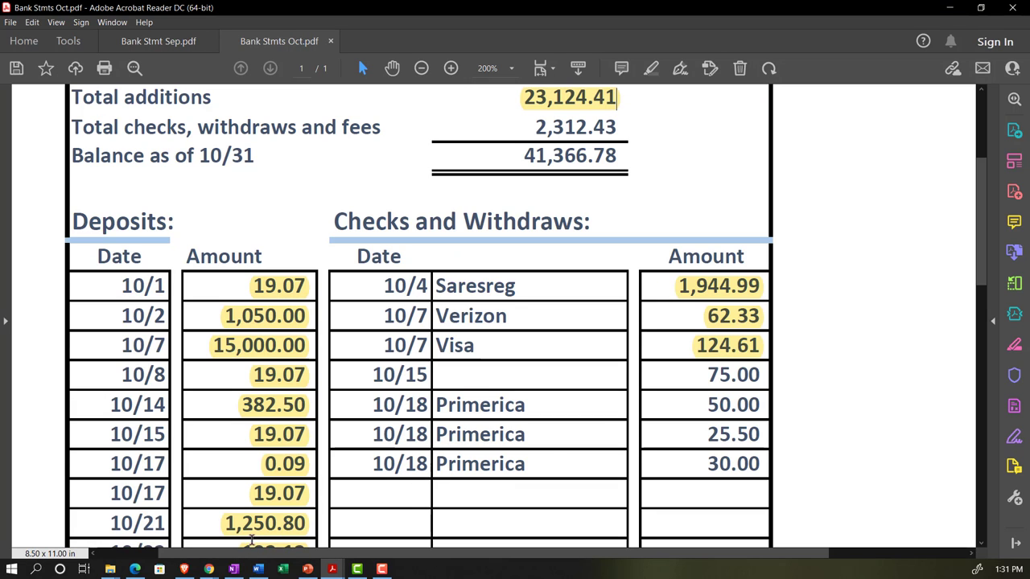
mouse_move(208, 568)
left_click(189, 524)
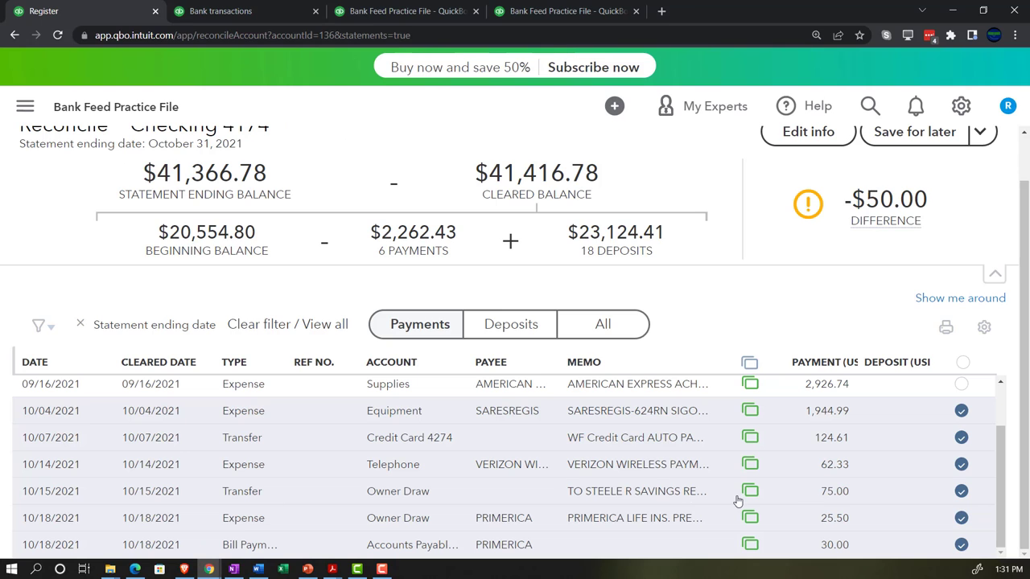
left_click(961, 545)
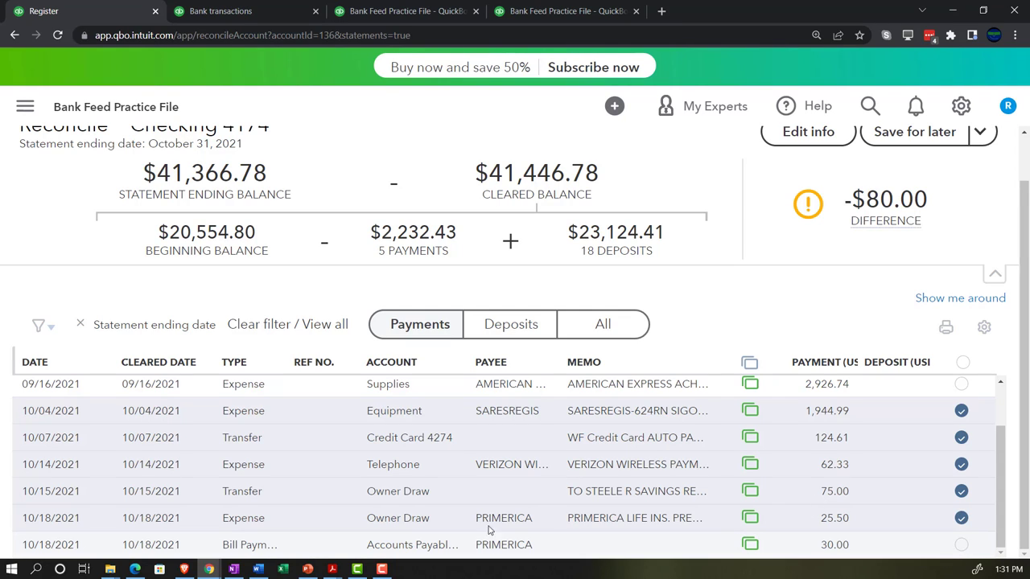
- Highlight the 25.50 Primerica and 75.00 withdrawal amounts on the statement
mouse_move(337, 570)
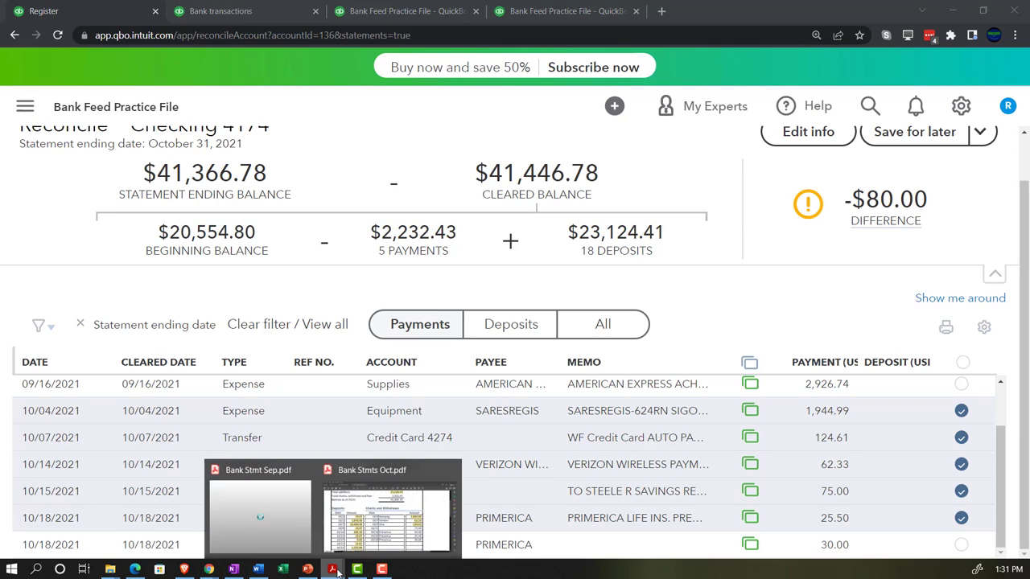
left_click(338, 531)
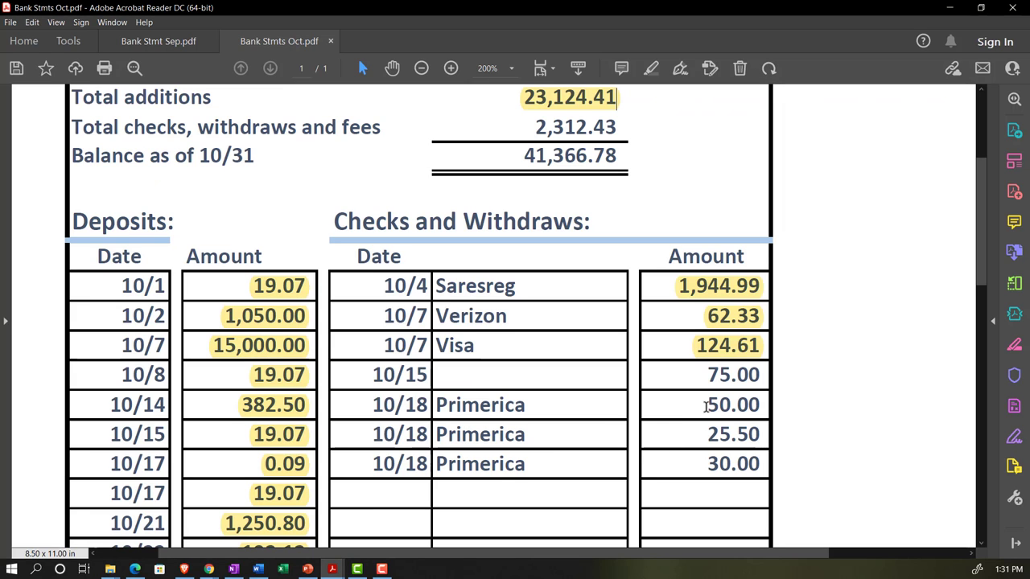
left_click_drag(707, 434, 764, 435)
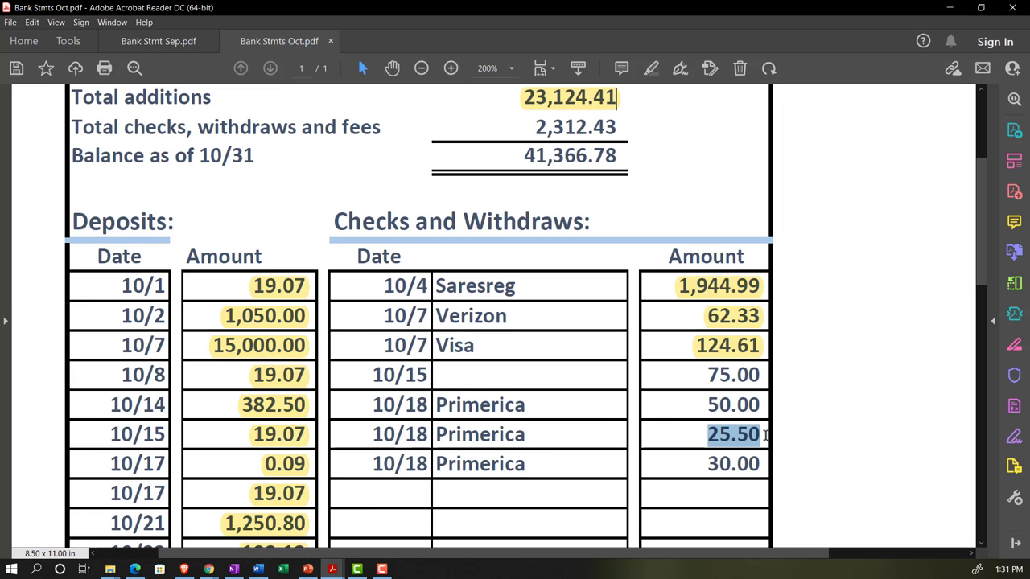
left_click(783, 409)
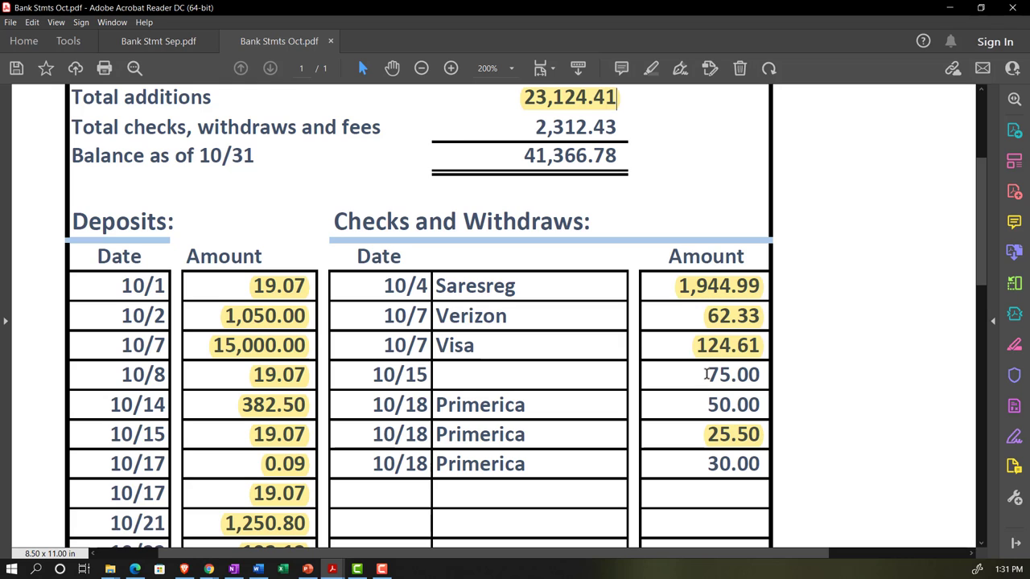
left_click_drag(705, 375, 759, 375)
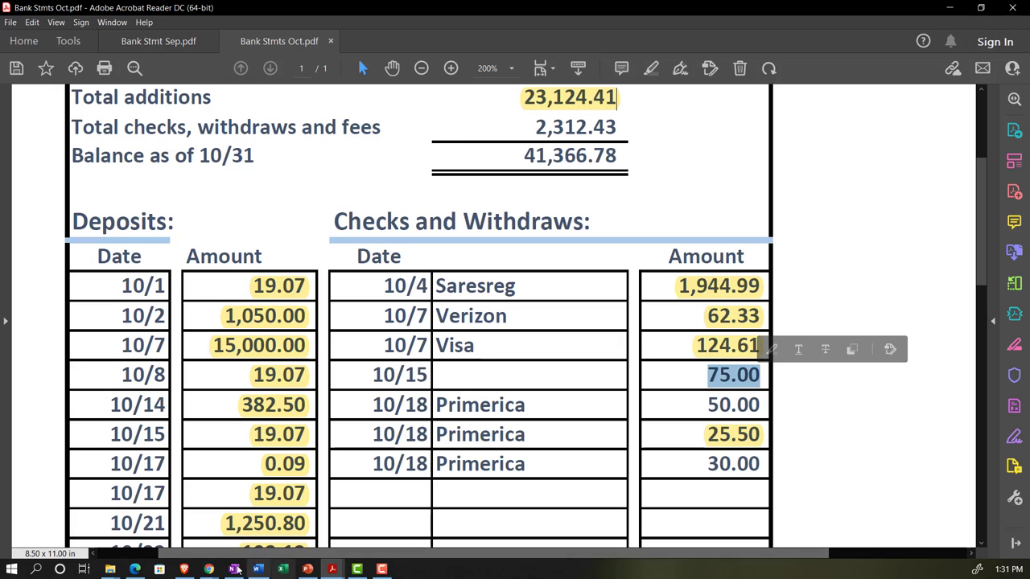
mouse_move(209, 569)
left_click(201, 530)
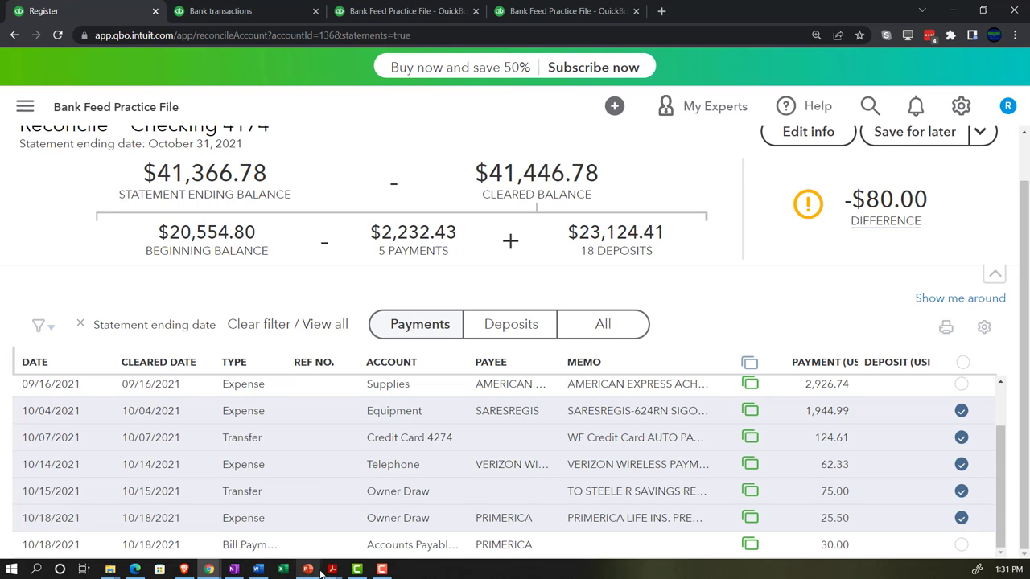
mouse_move(332, 568)
left_click(362, 523)
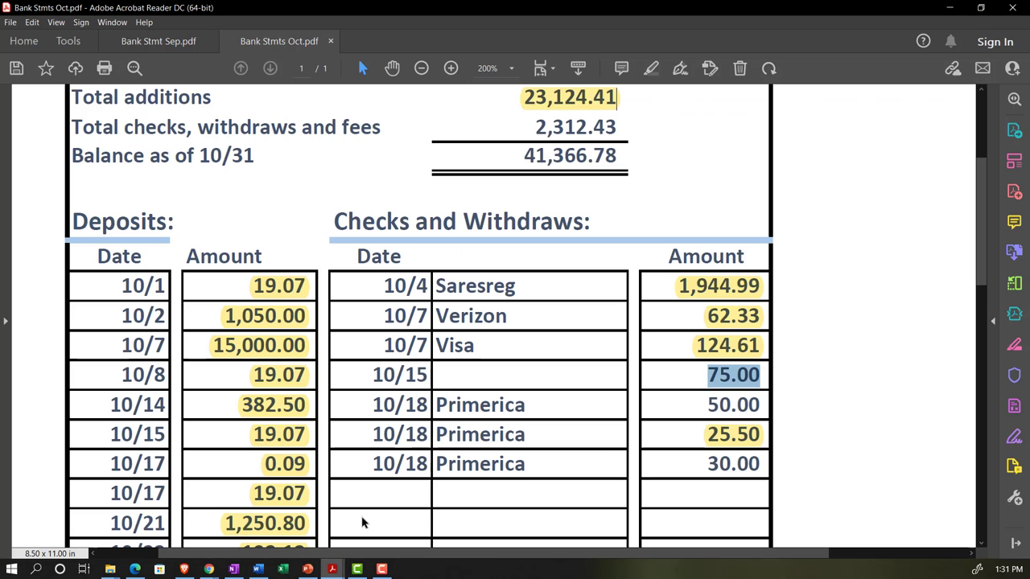
right_click(746, 385)
left_click(764, 391)
left_click_drag(711, 376, 762, 374)
left_click(753, 392)
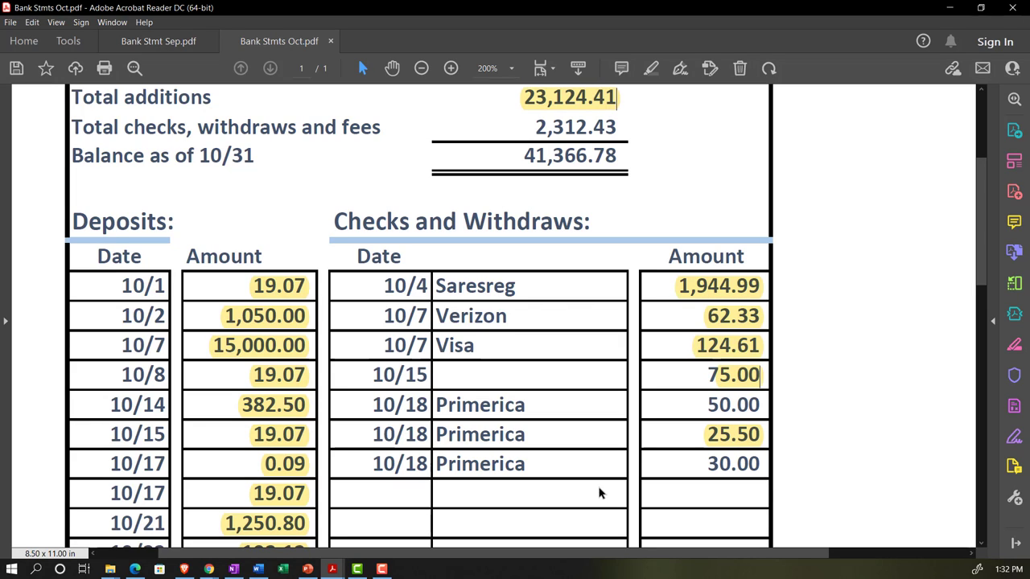
- Clear the 10/18 30.00 bill payment and the 01/17 50.00 Primerica expense
mouse_move(209, 569)
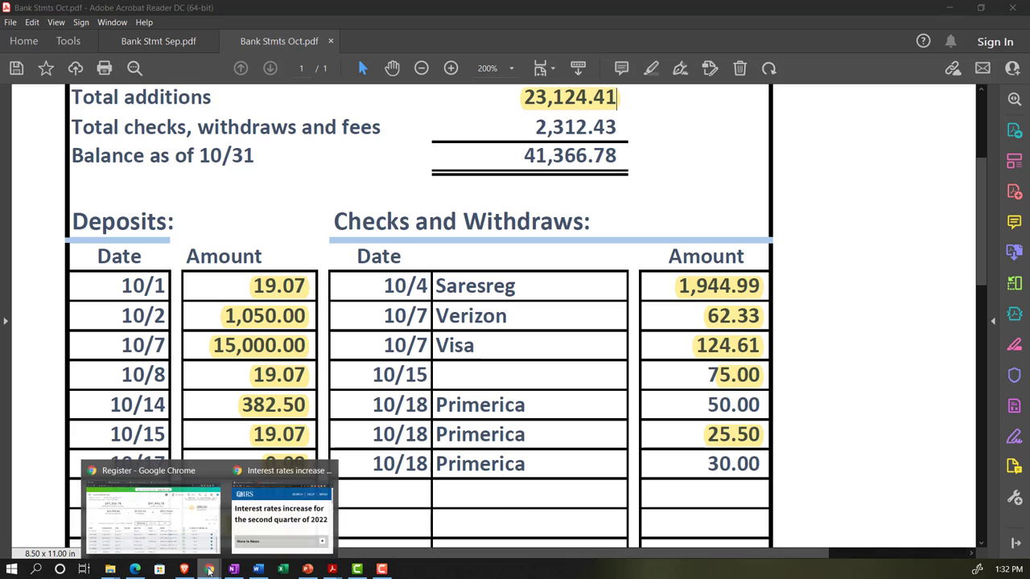
left_click(137, 515)
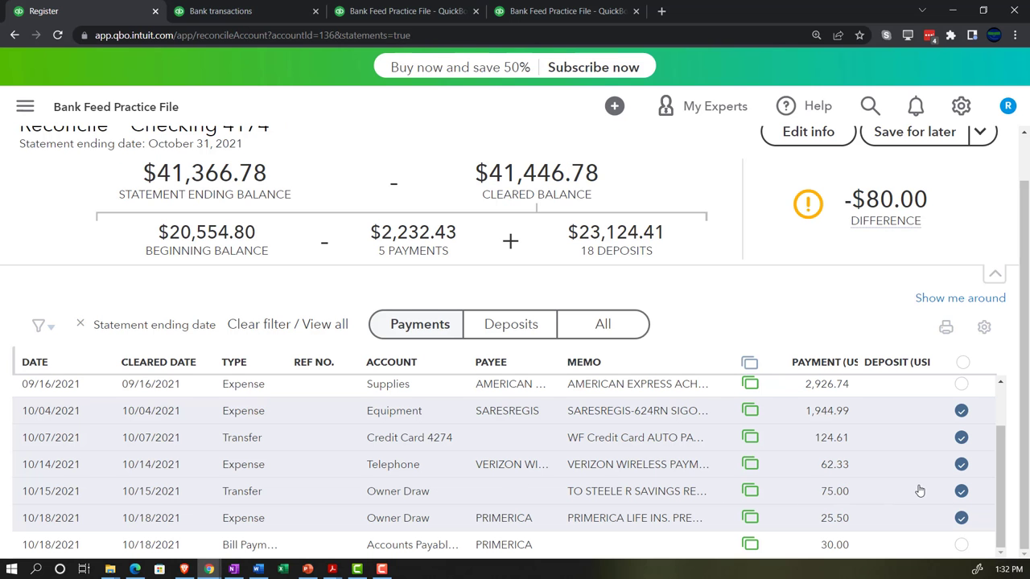
left_click(960, 545)
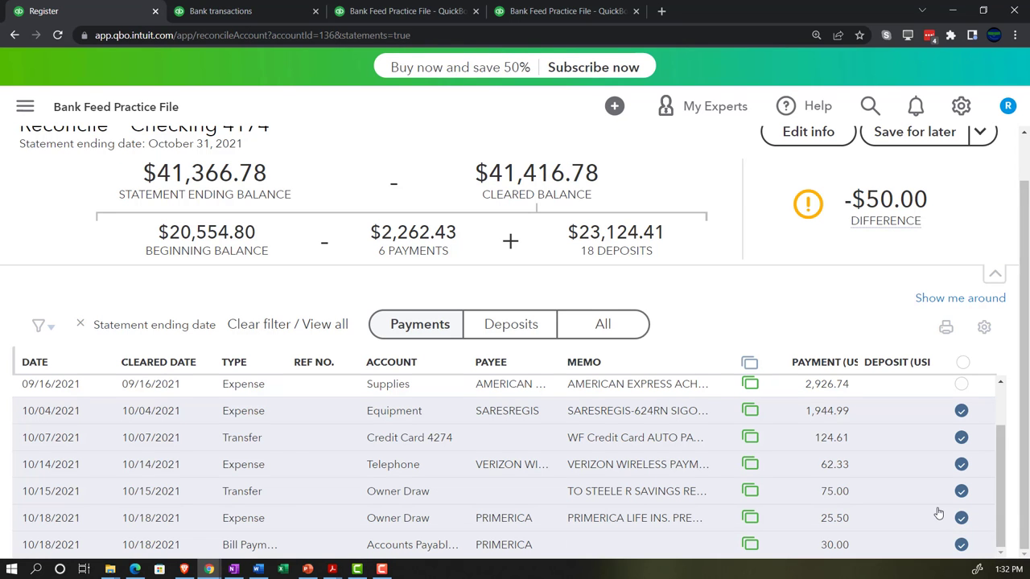
scroll(938, 513, "up", 2)
scroll(938, 513, "down", 2)
scroll(909, 511, "up", 2)
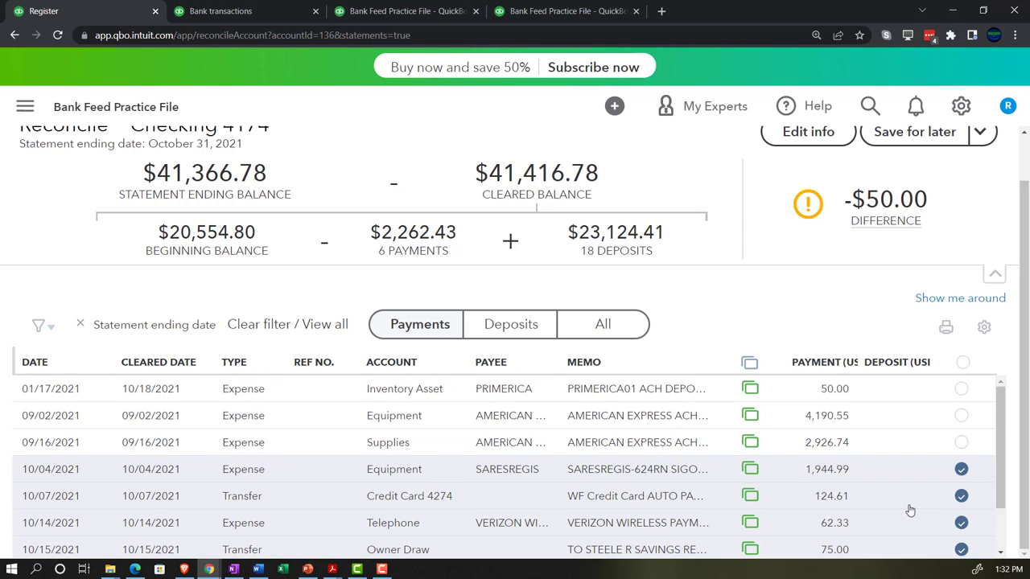
left_click(958, 392)
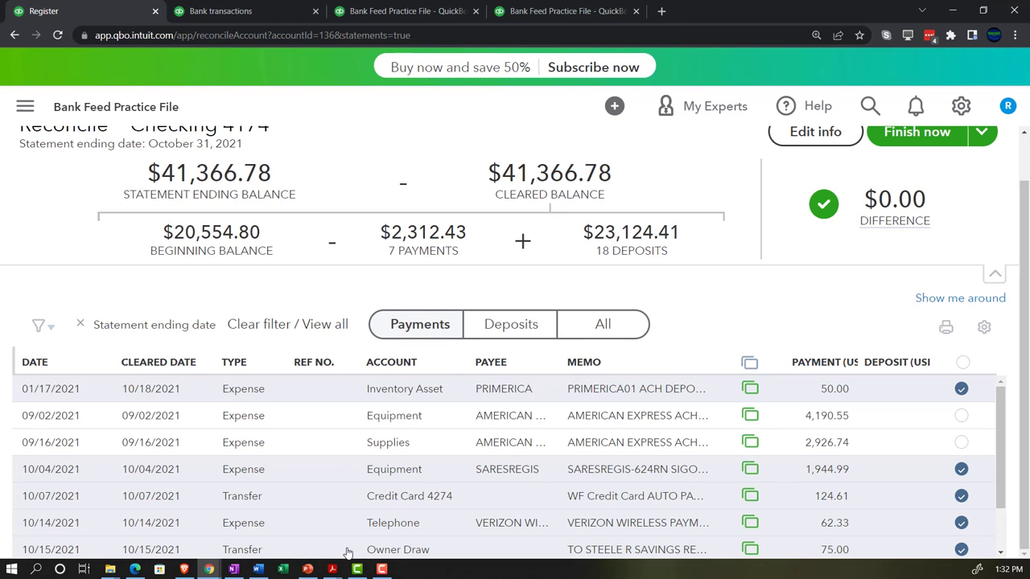
- Highlight the 2,312.43 total withdrawals figure on the October statement
left_click(333, 569)
left_click(366, 521)
scroll(502, 205, "up", 1)
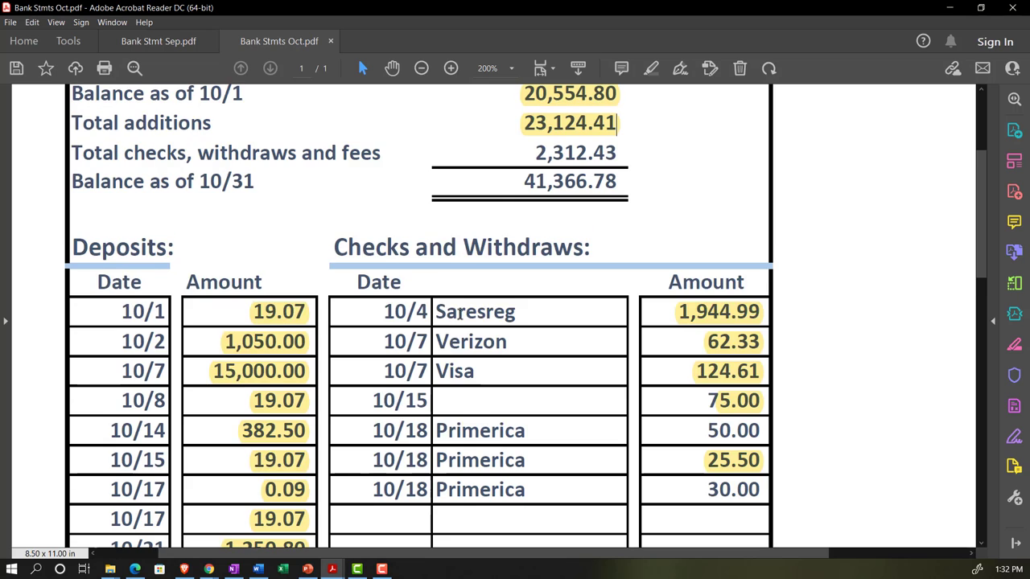
left_click_drag(534, 152, 616, 153)
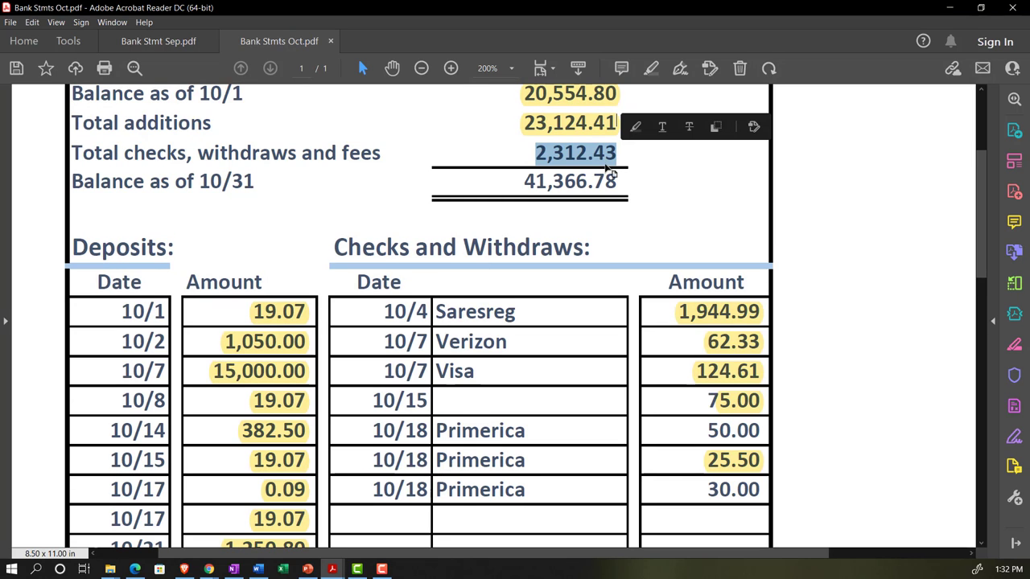
left_click(634, 127)
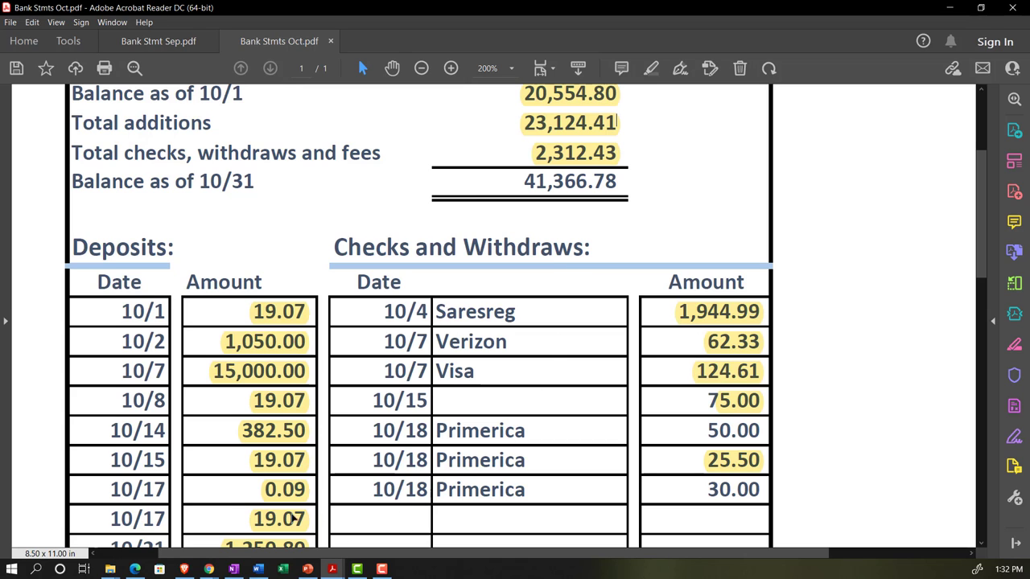
left_click(145, 545)
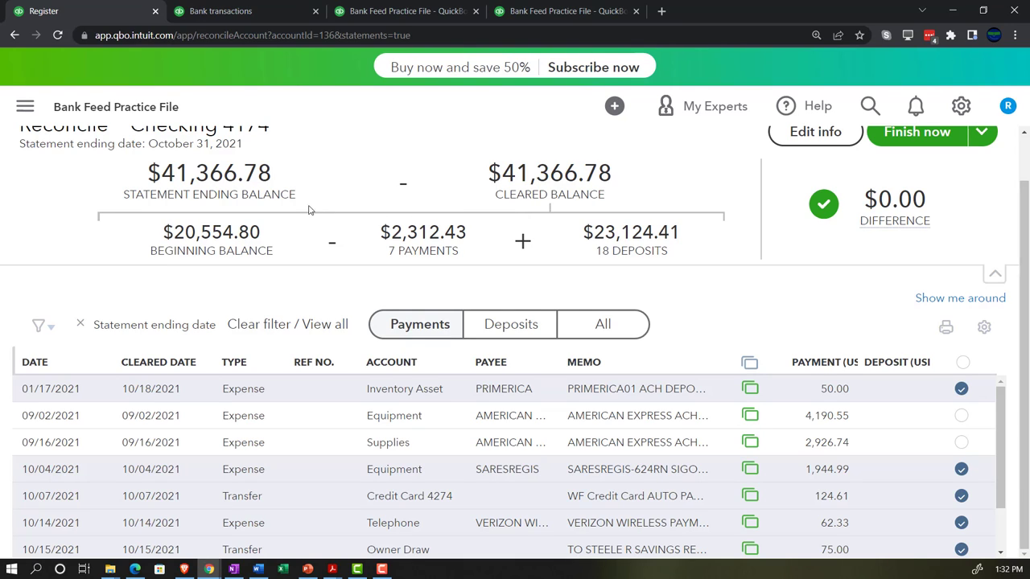
mouse_move(863, 223)
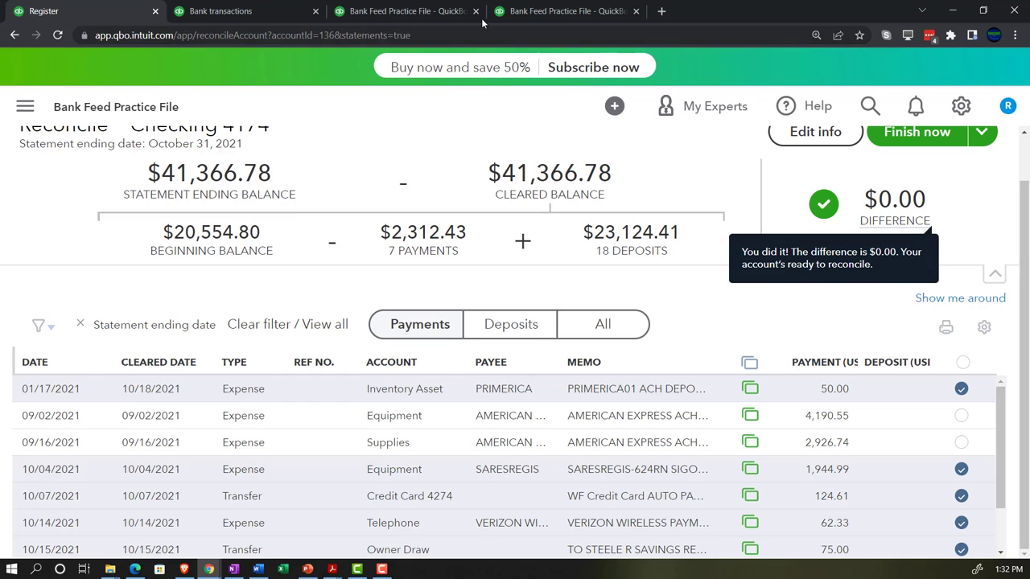
left_click(422, 12)
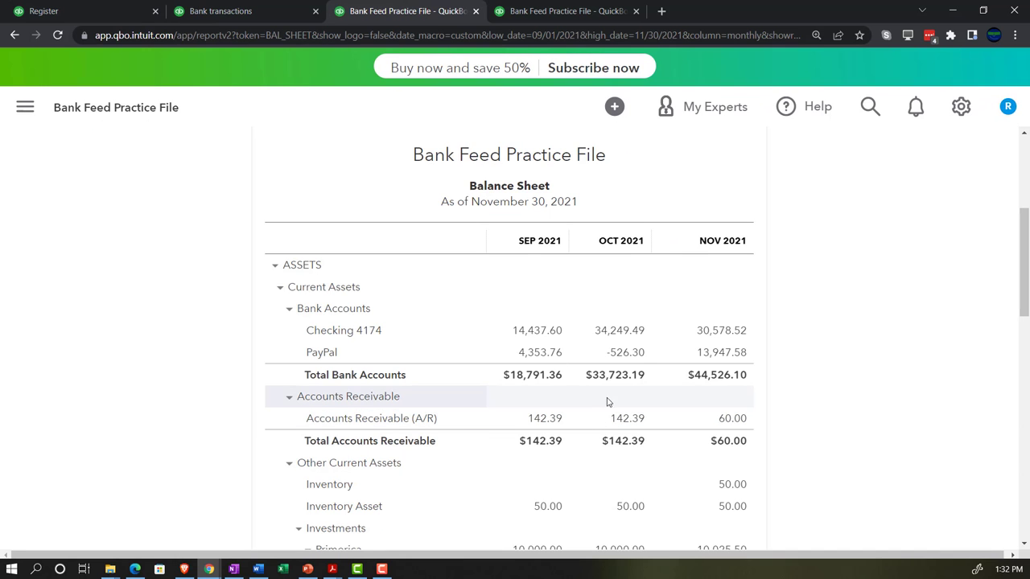
key("ctrl+plus")
key("ctrl+plus")
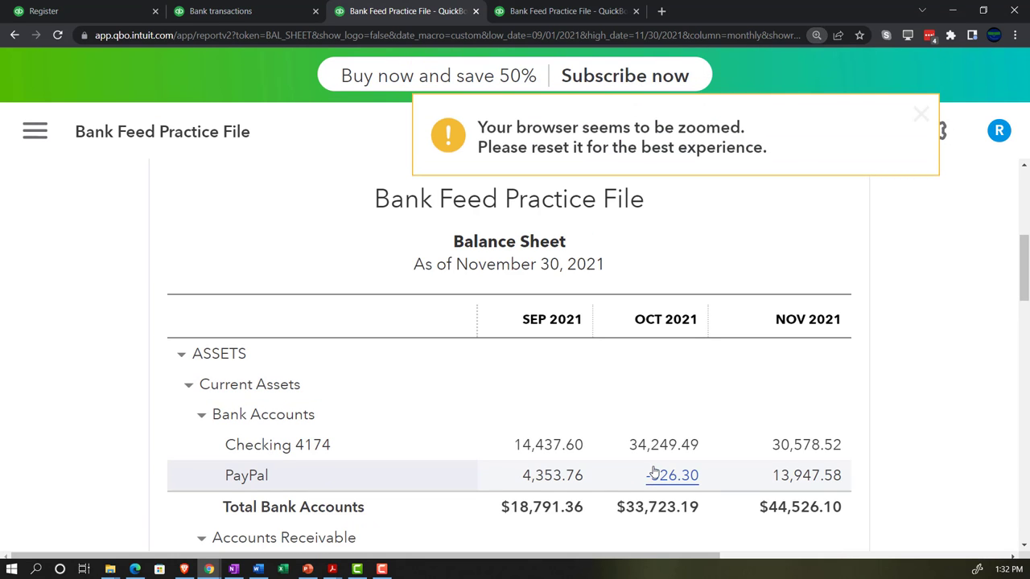
left_click(87, 10)
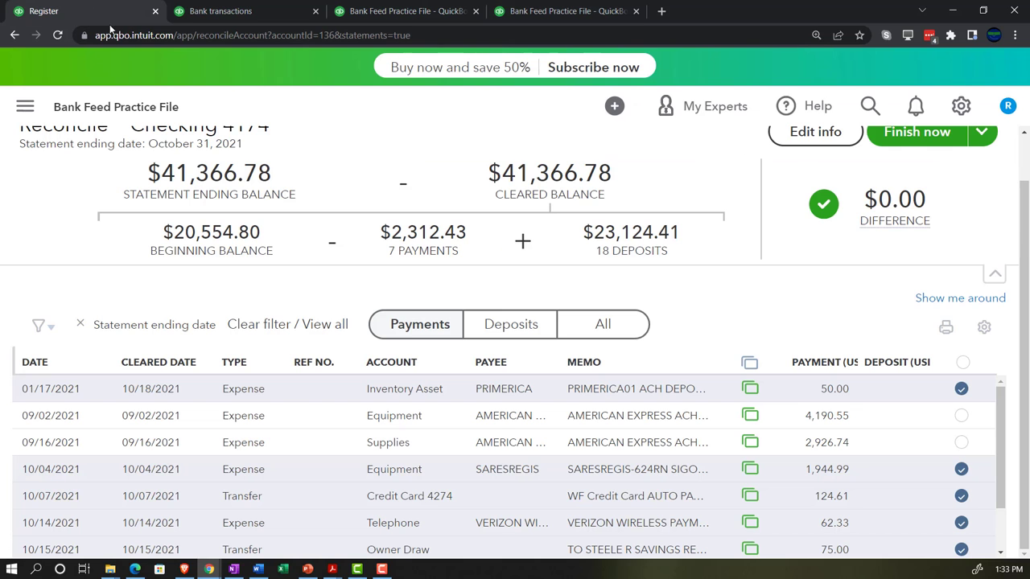
scroll(729, 426, "down", 2)
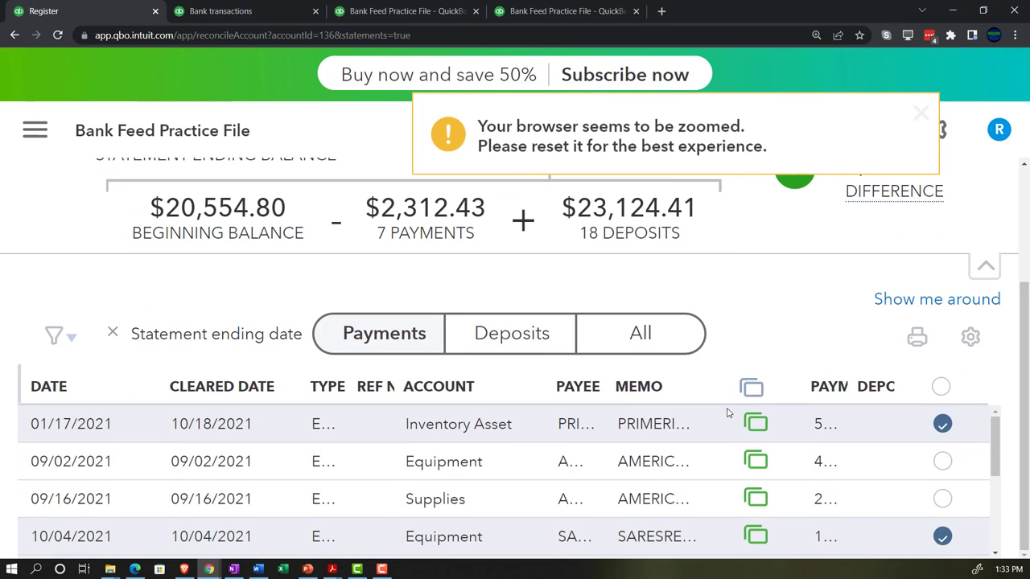
key("ctrl+minus")
key("ctrl+minus")
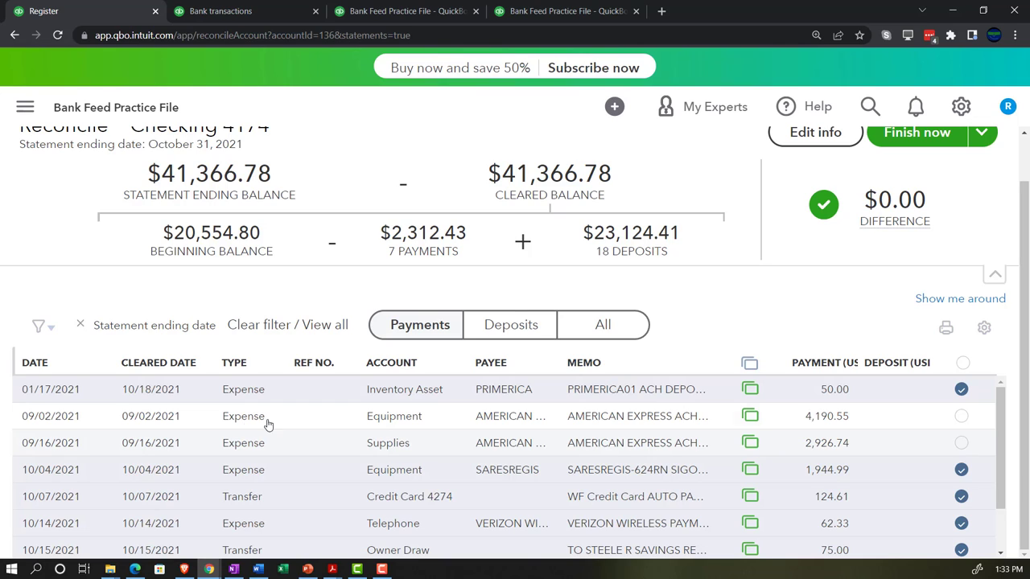
mouse_move(876, 227)
scroll(887, 439, "down", 2)
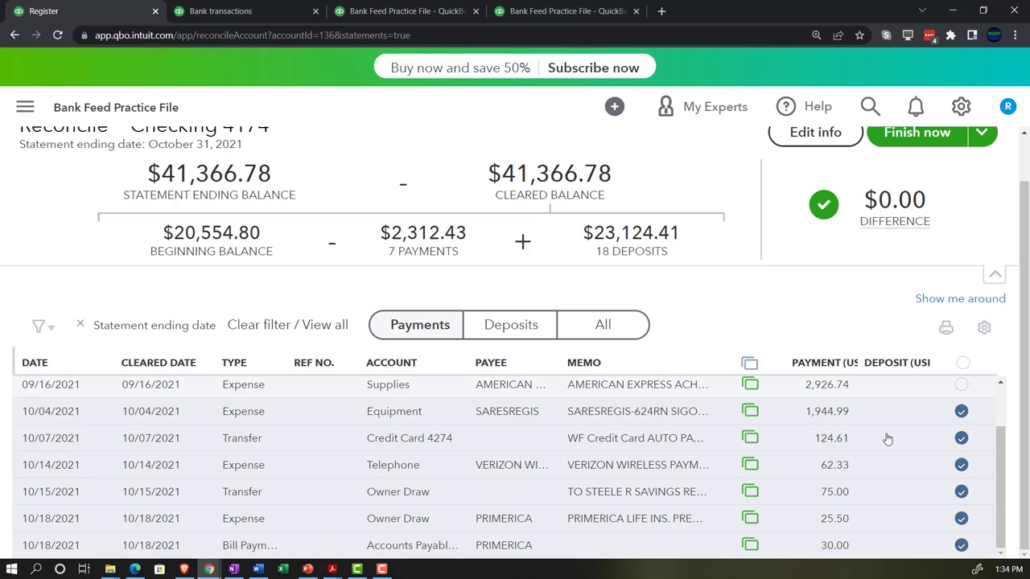
scroll(887, 438, "up", 5)
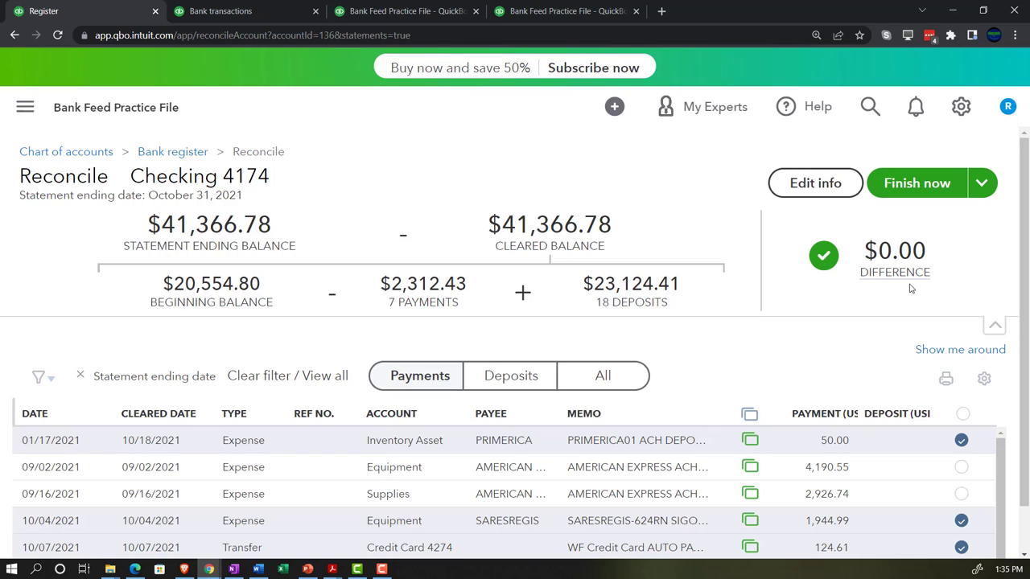
- Finish the October reconciliation and open the 10/31/2021 report from reconciliation history
left_click(903, 187)
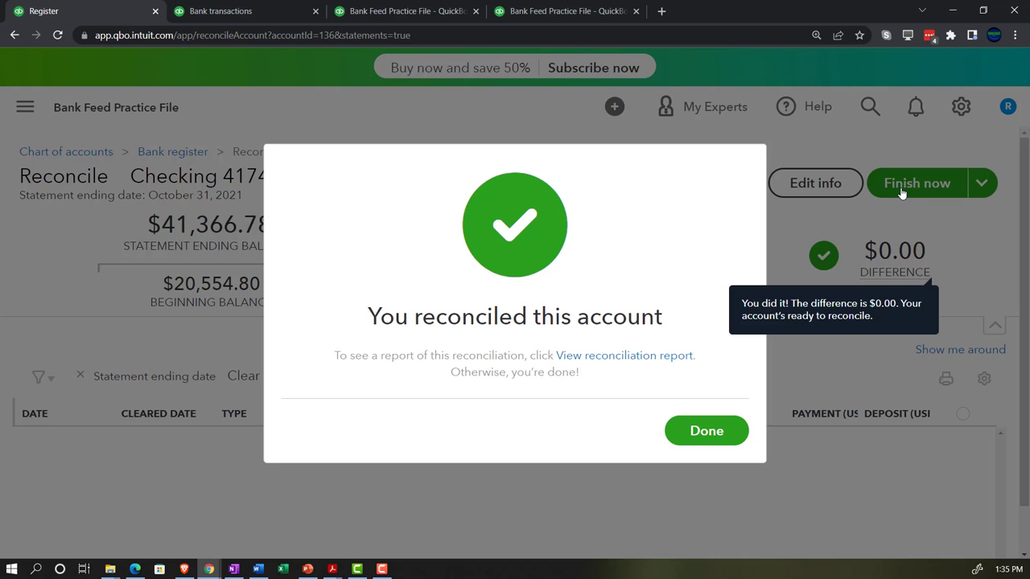
left_click(714, 435)
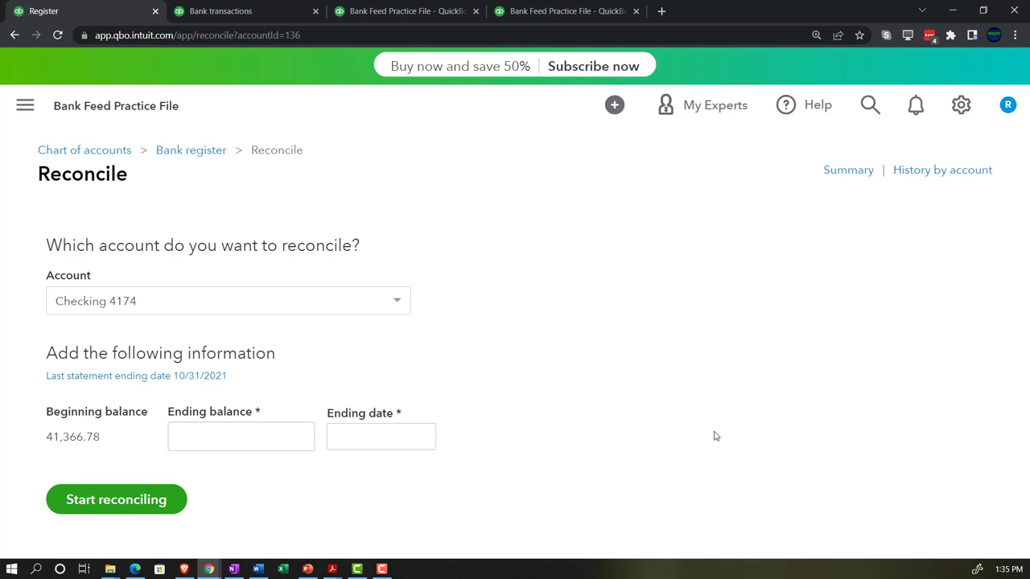
left_click(903, 175)
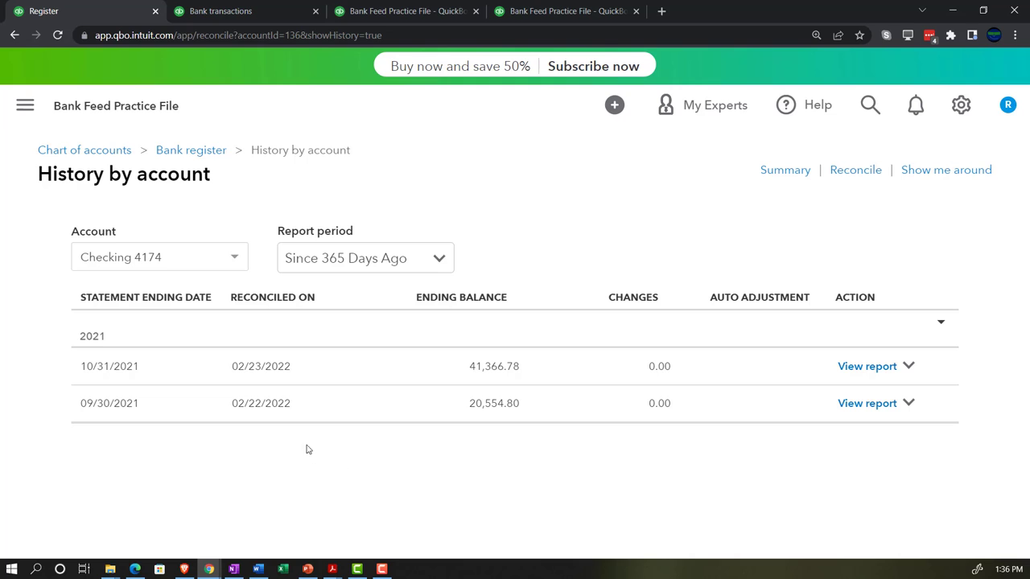
left_click(270, 371)
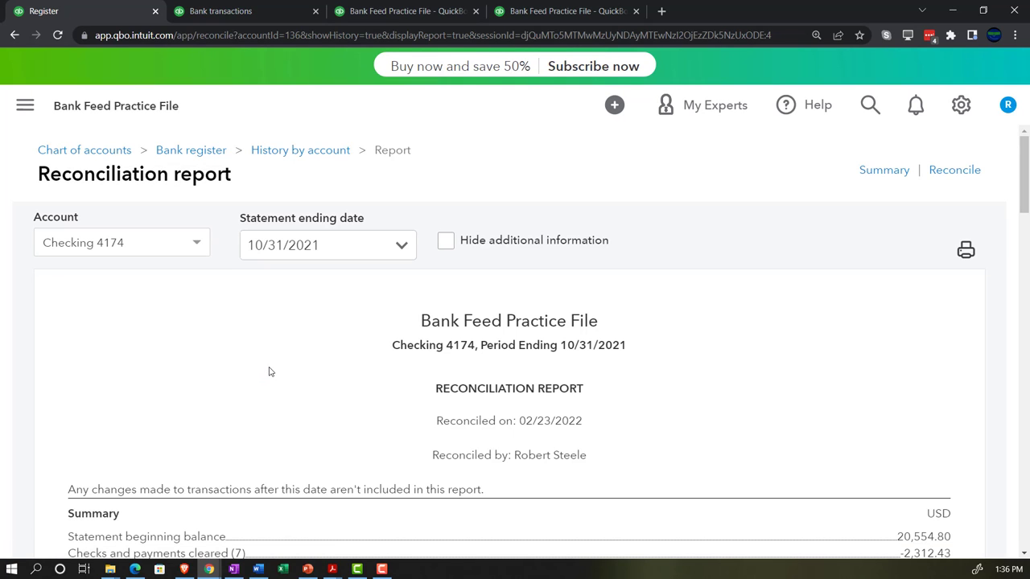
- Zoom the reconciliation report to 150% and scroll down to its Summary
key("ctrl+plus")
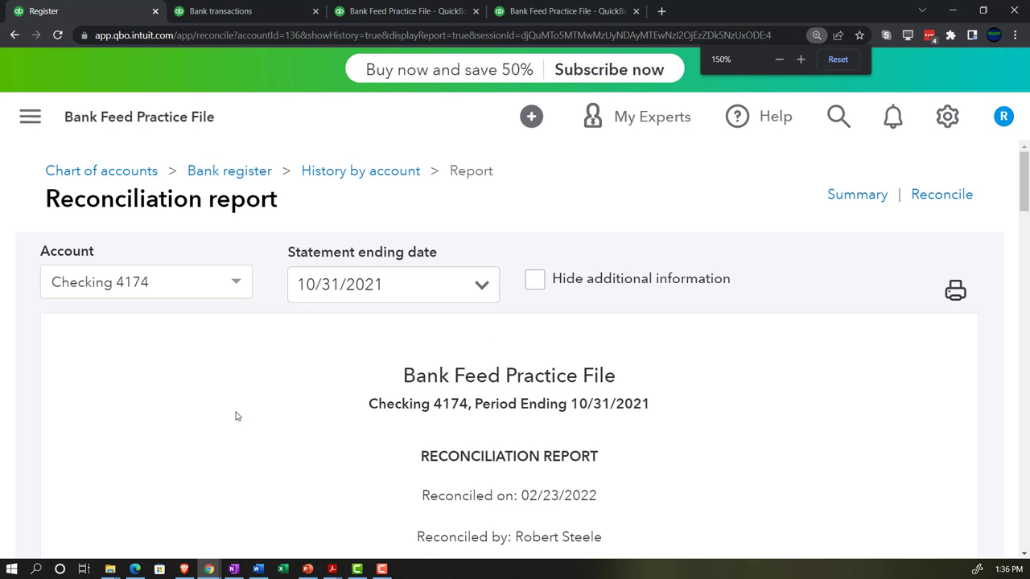
scroll(236, 415, "down", 2)
scroll(237, 416, "down", 1)
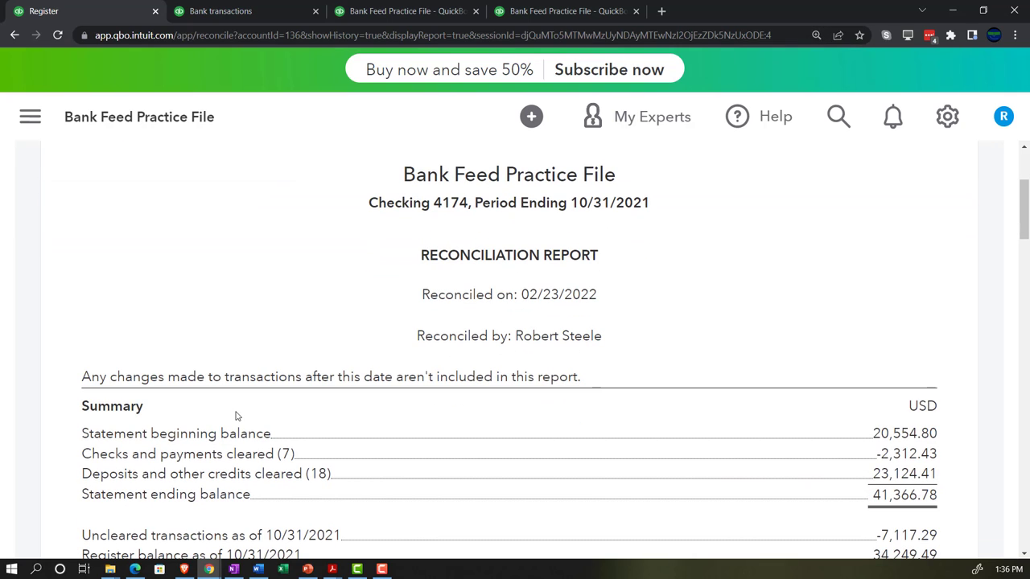
scroll(236, 416, "down", 1)
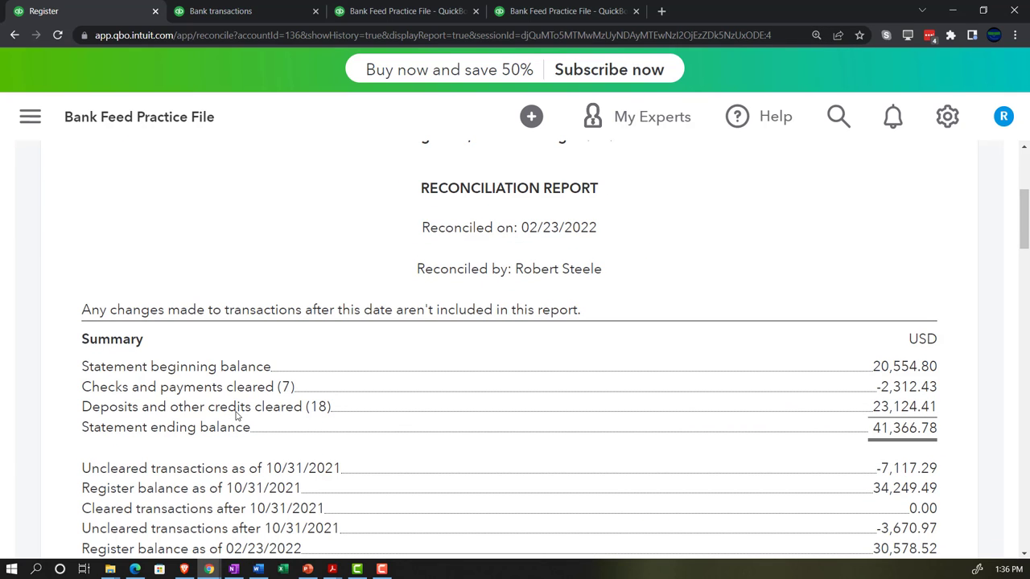
scroll(237, 416, "down", 1)
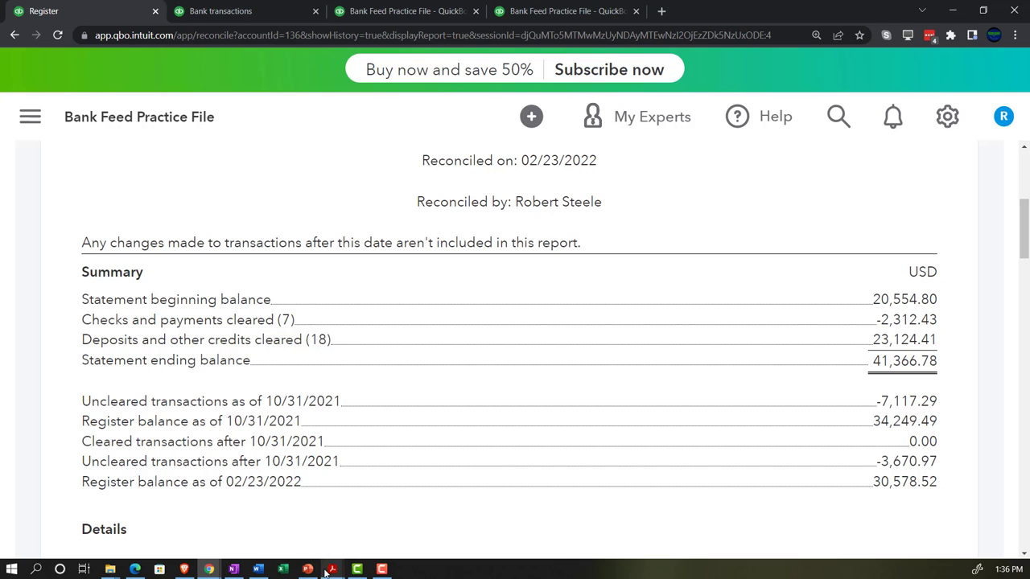
- Compare the report's 20,554.80 beginning and 41,366.78 ending balances against the October statement
mouse_move(332, 568)
left_click(359, 551)
scroll(469, 168, "up", 1)
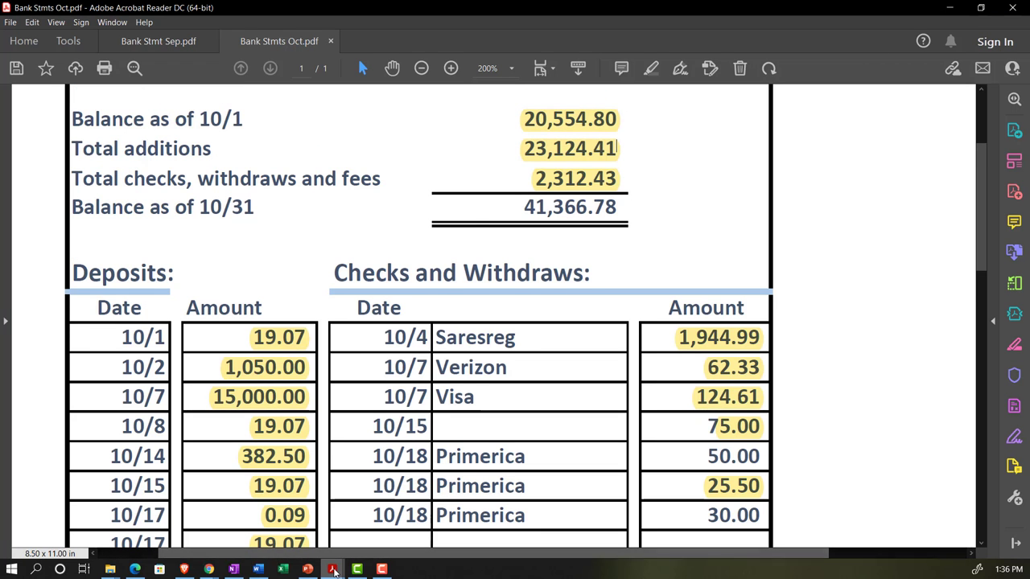
mouse_move(334, 569)
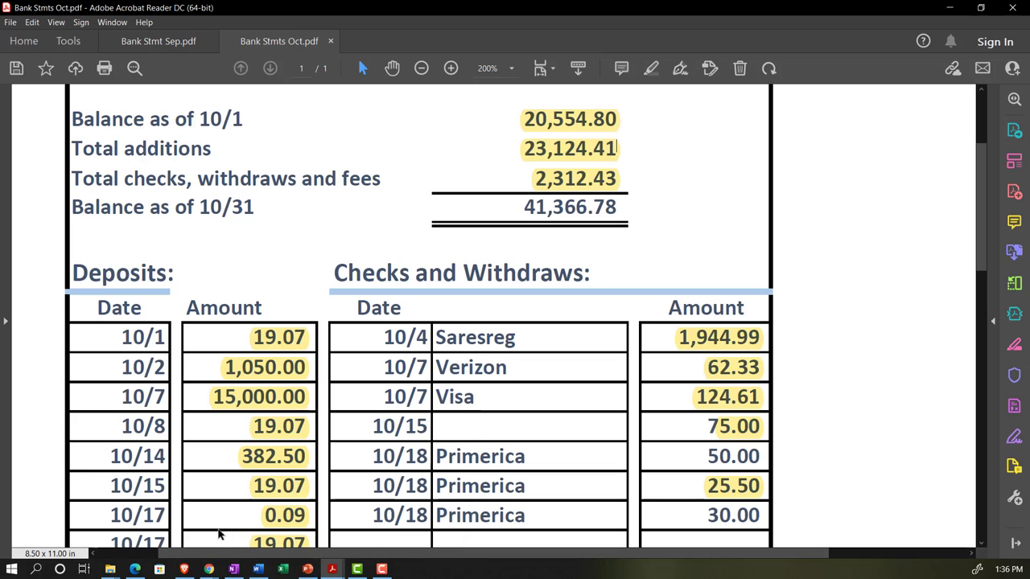
left_click(209, 570)
left_click(205, 515)
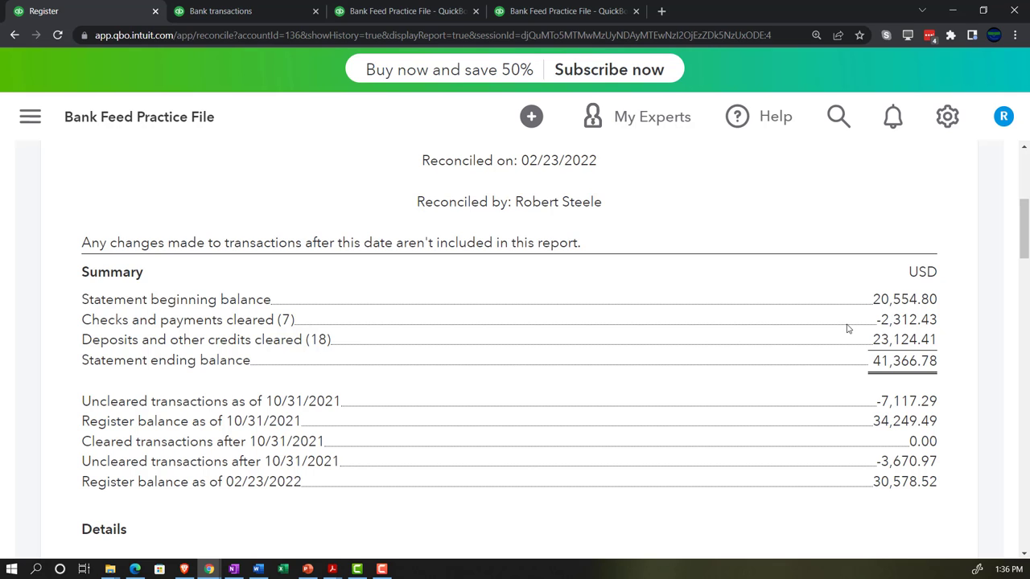
mouse_move(332, 569)
left_click(391, 519)
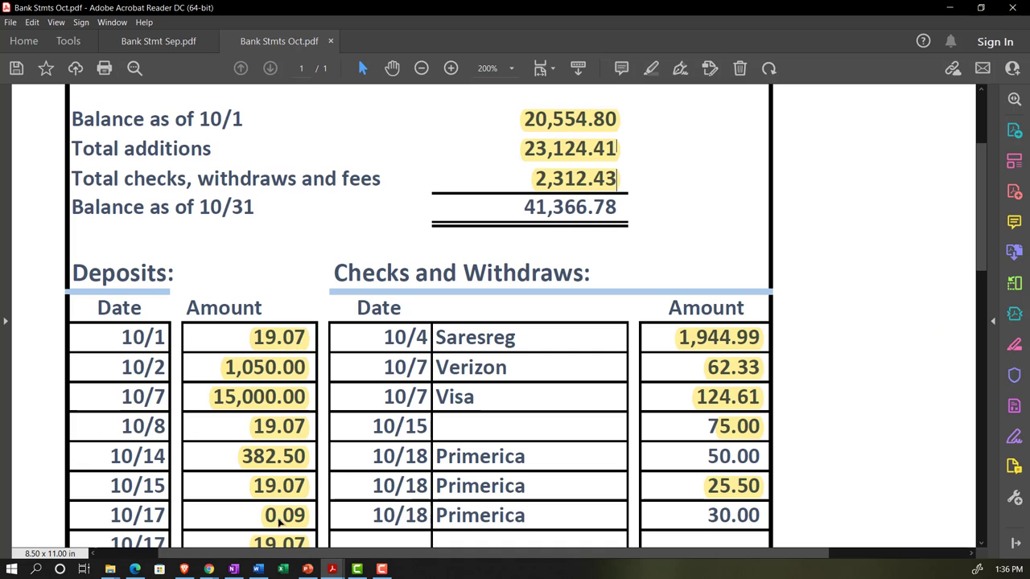
left_click(208, 568)
left_click(180, 518)
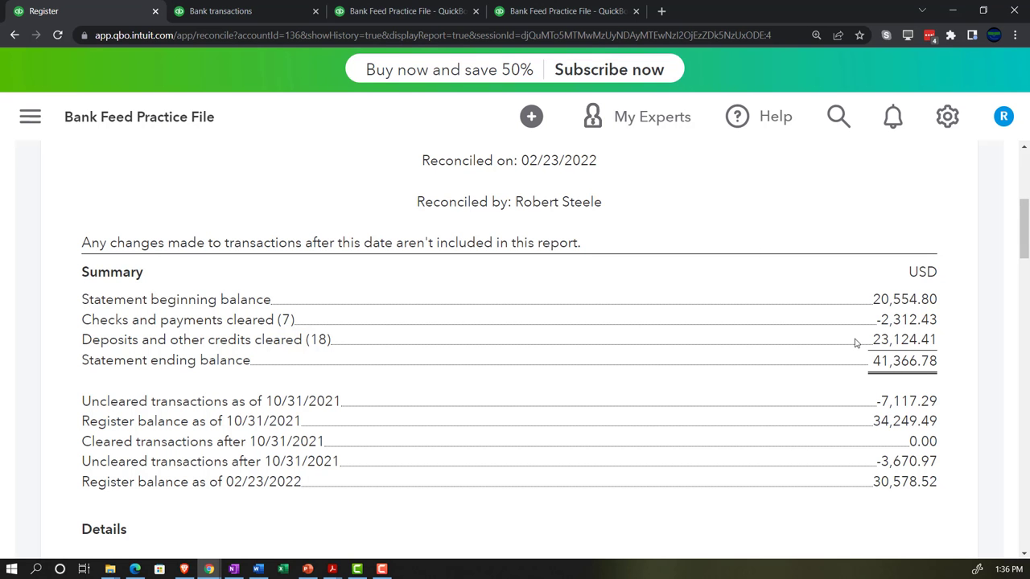
left_click(332, 568)
left_click(372, 519)
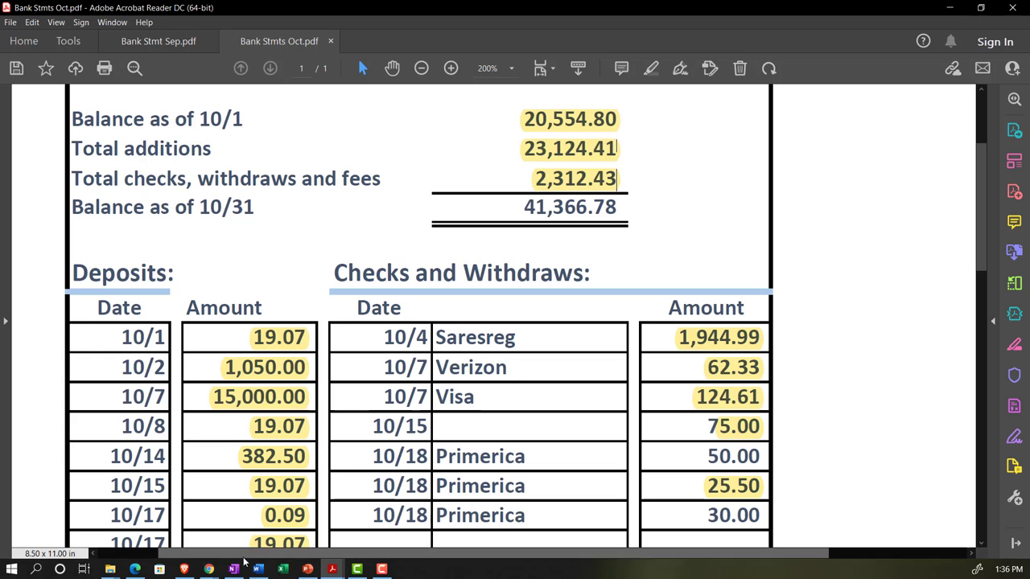
mouse_move(208, 569)
left_click(180, 515)
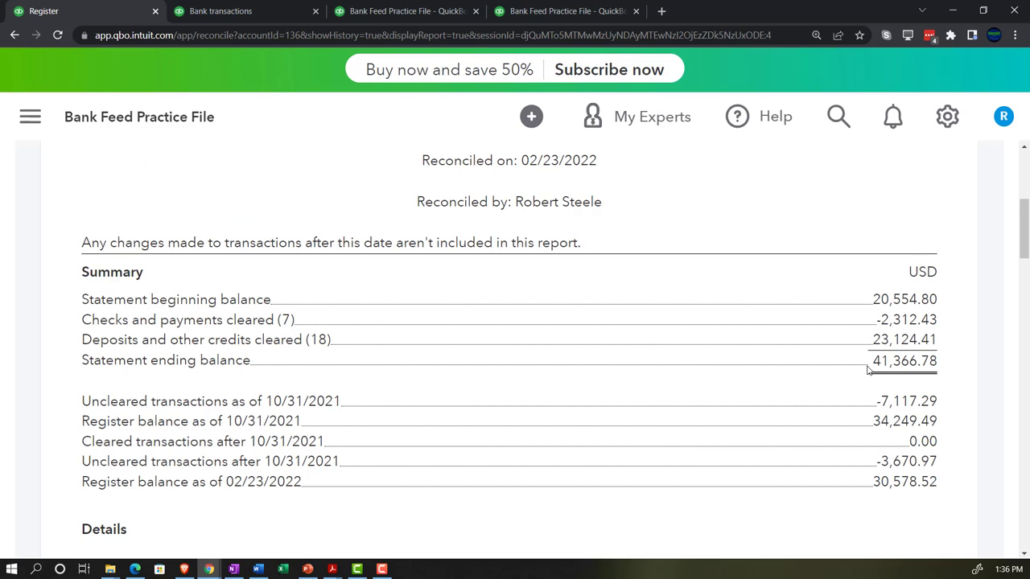
scroll(868, 370, "down", 1)
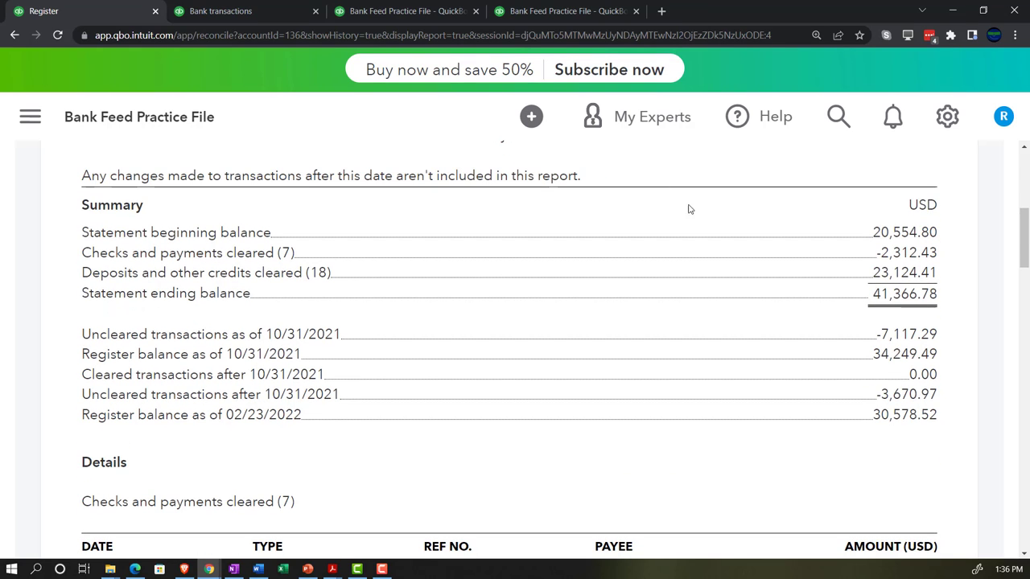
left_click(417, 10)
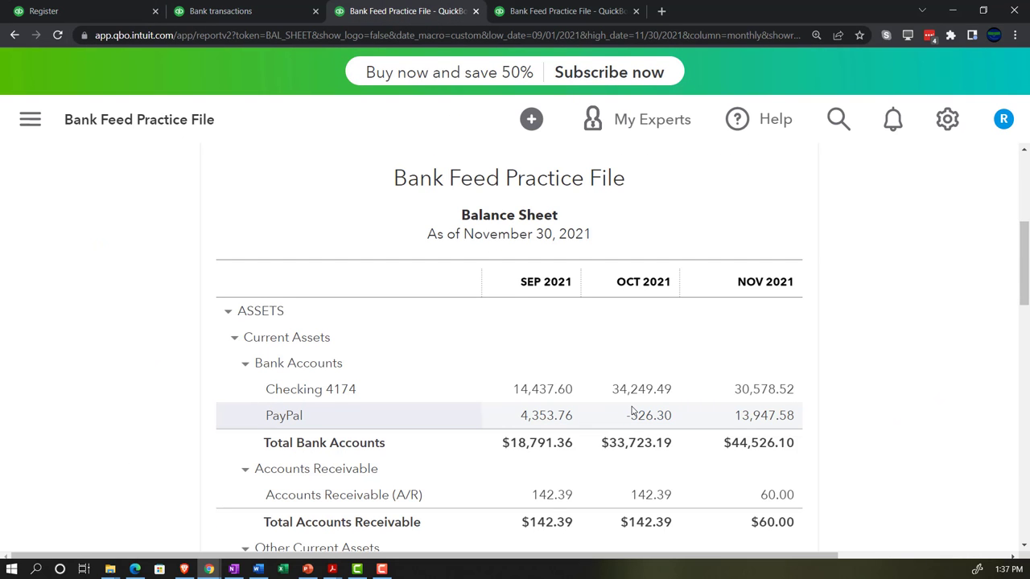
key("ctrl+shift+Tab")
key("ctrl+shift+Tab")
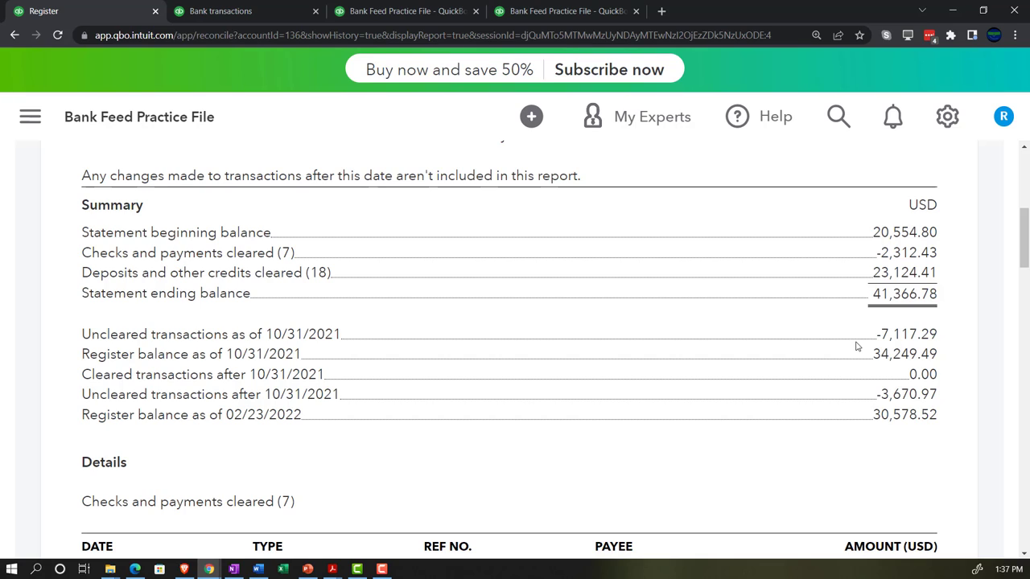
scroll(855, 345, "down", 3)
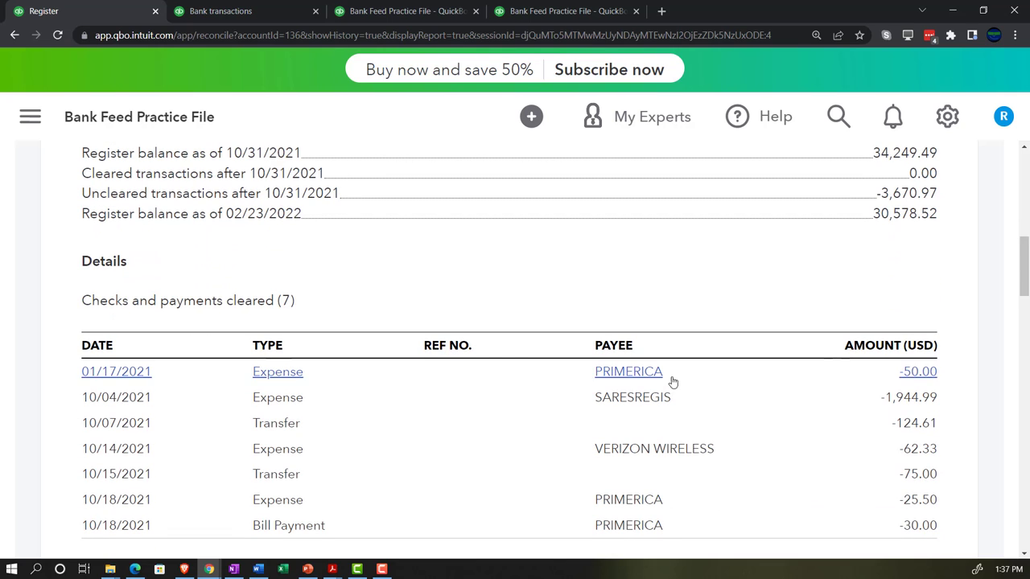
scroll(50, 343, "down", 1)
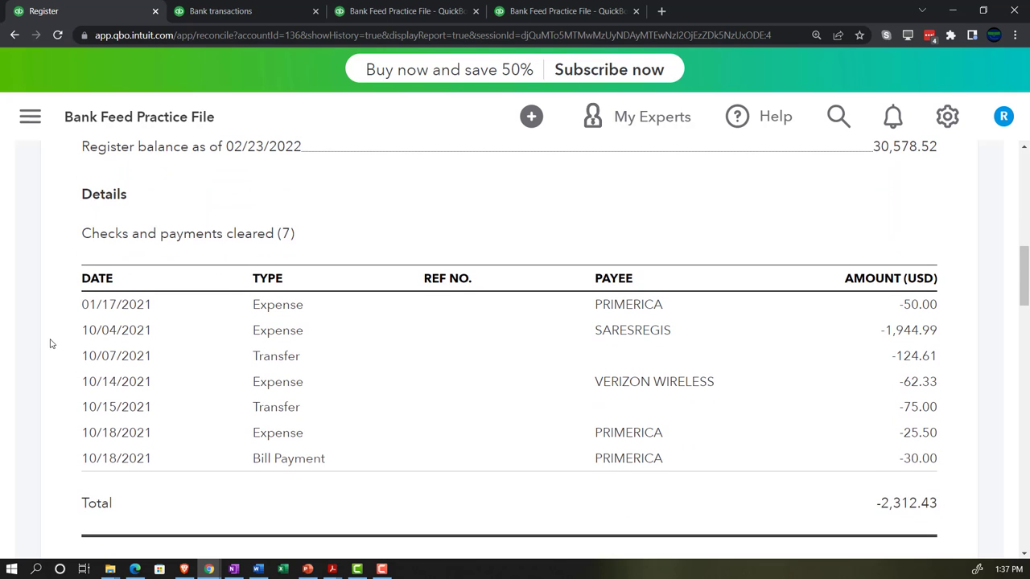
scroll(49, 343, "down", 3)
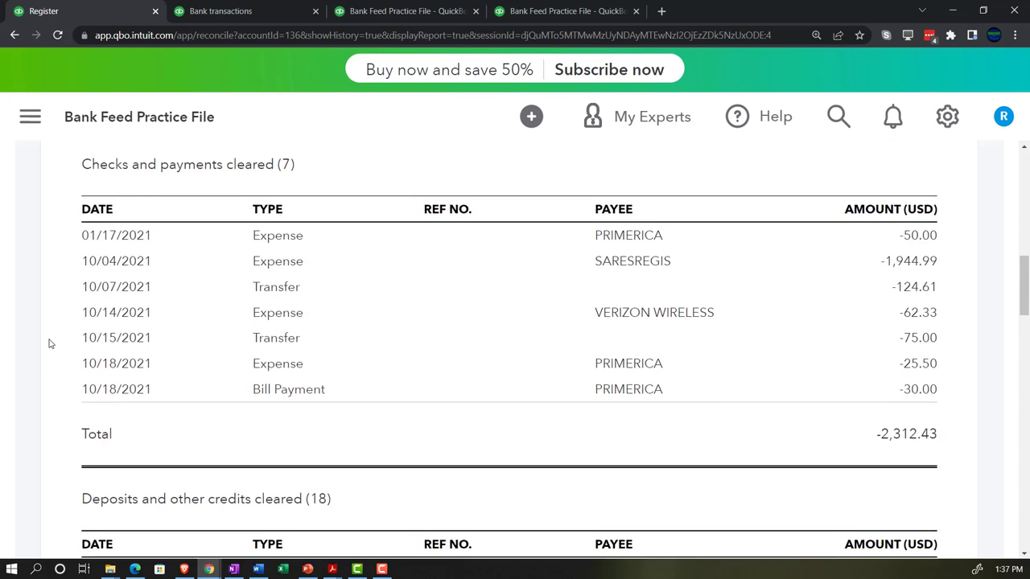
scroll(48, 343, "down", 5)
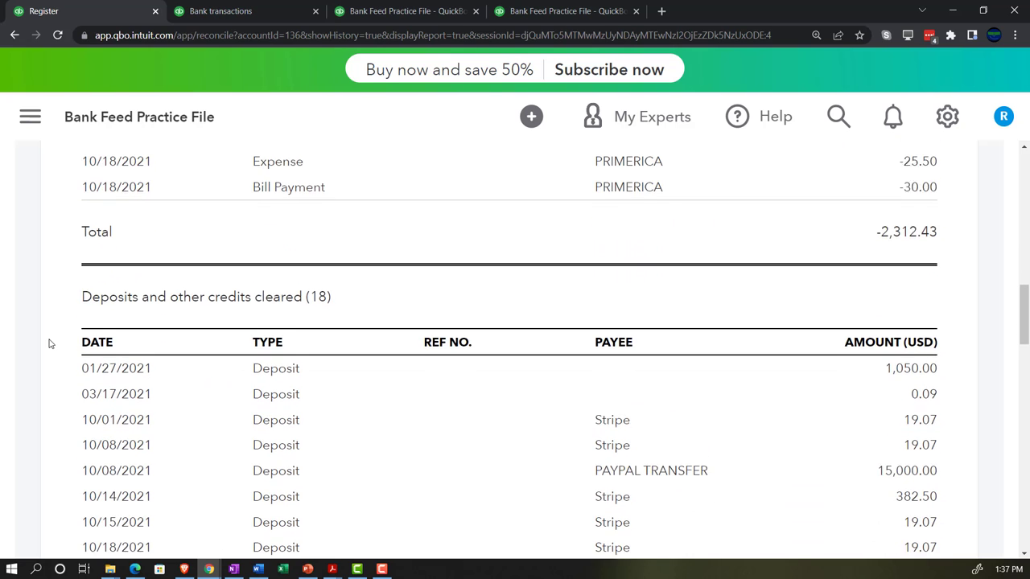
scroll(48, 343, "down", 4)
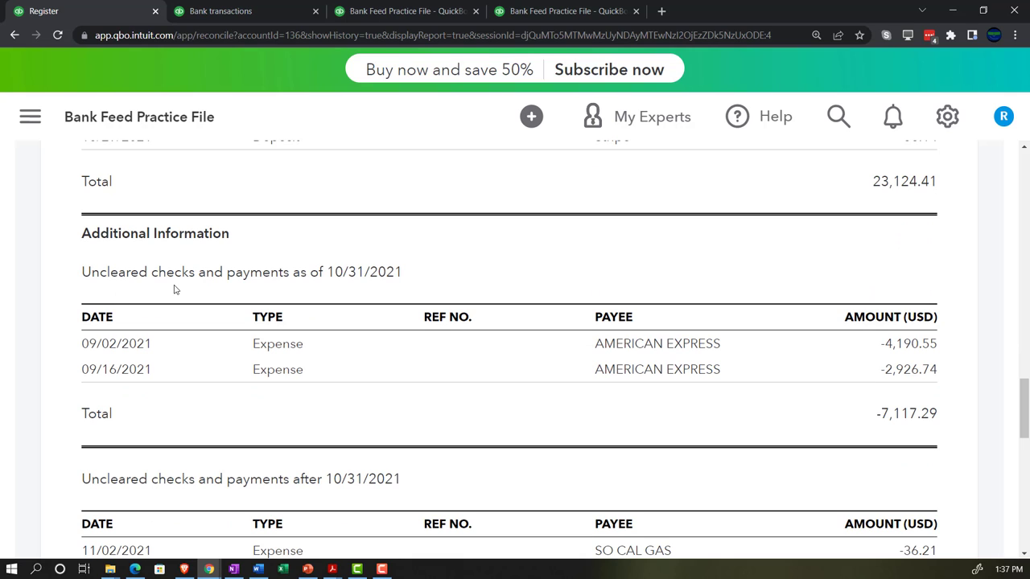
scroll(175, 290, "down", 1)
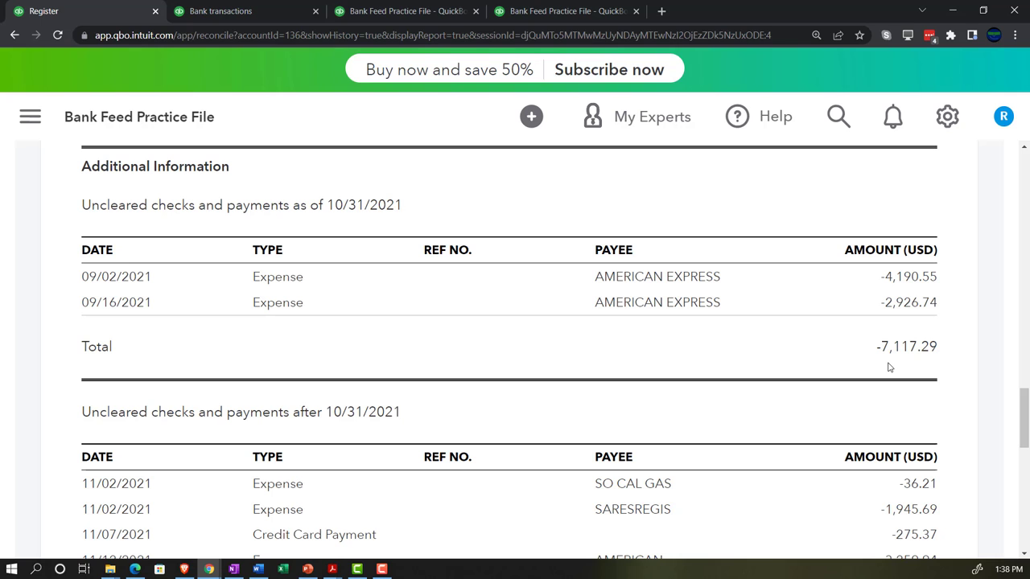
scroll(888, 366, "up", 4)
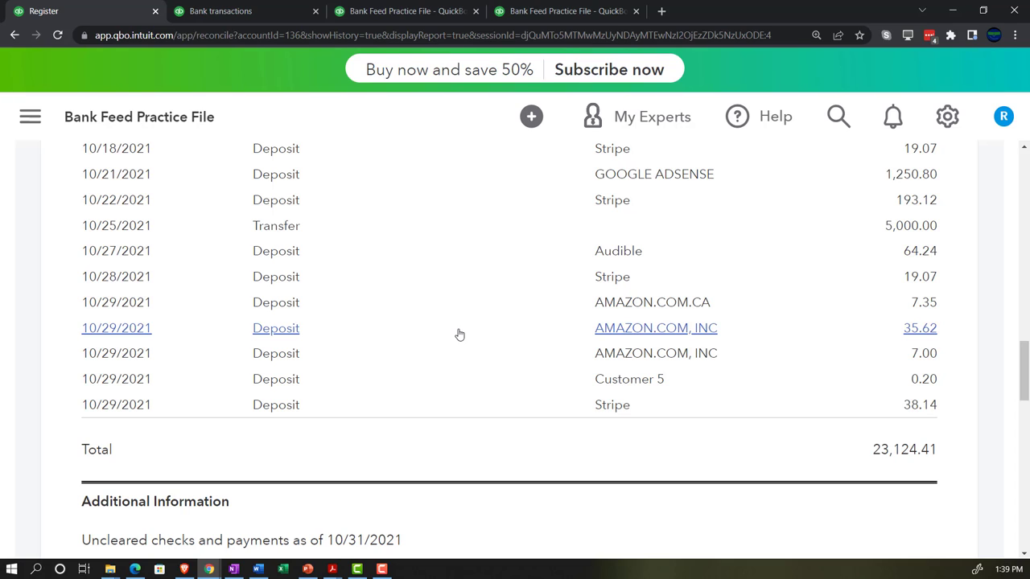
scroll(459, 335, "up", 8)
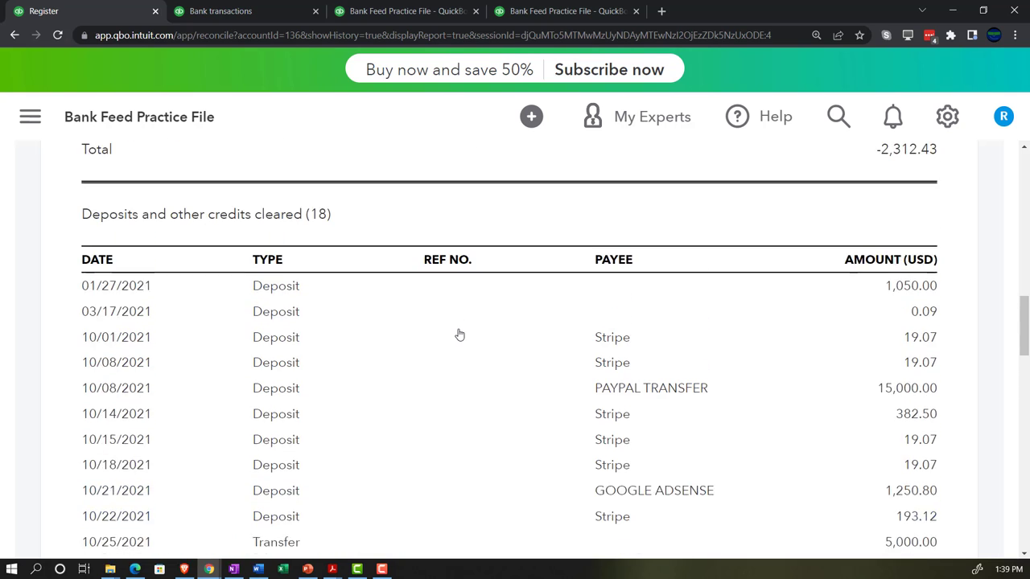
scroll(459, 335, "up", 5)
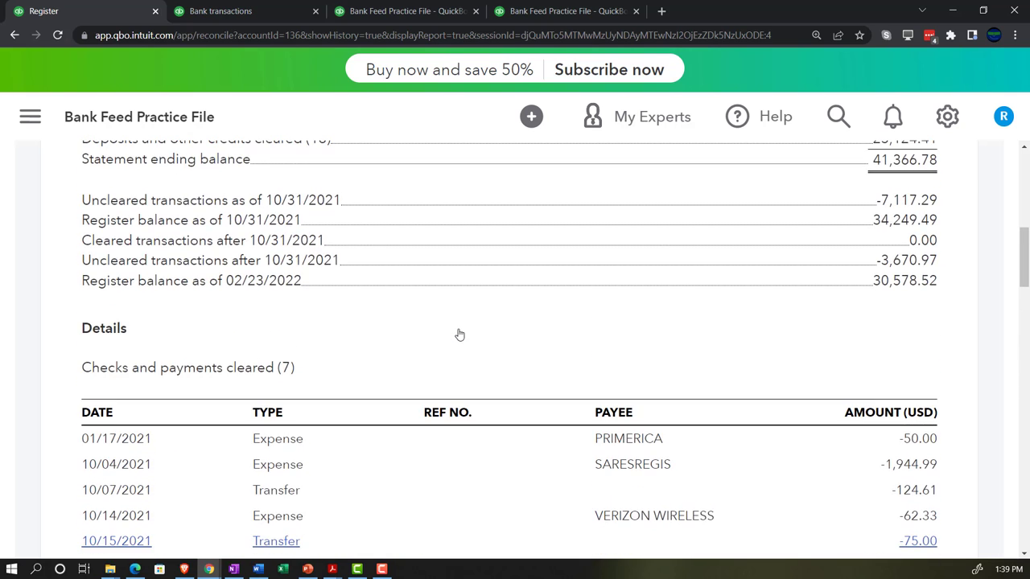